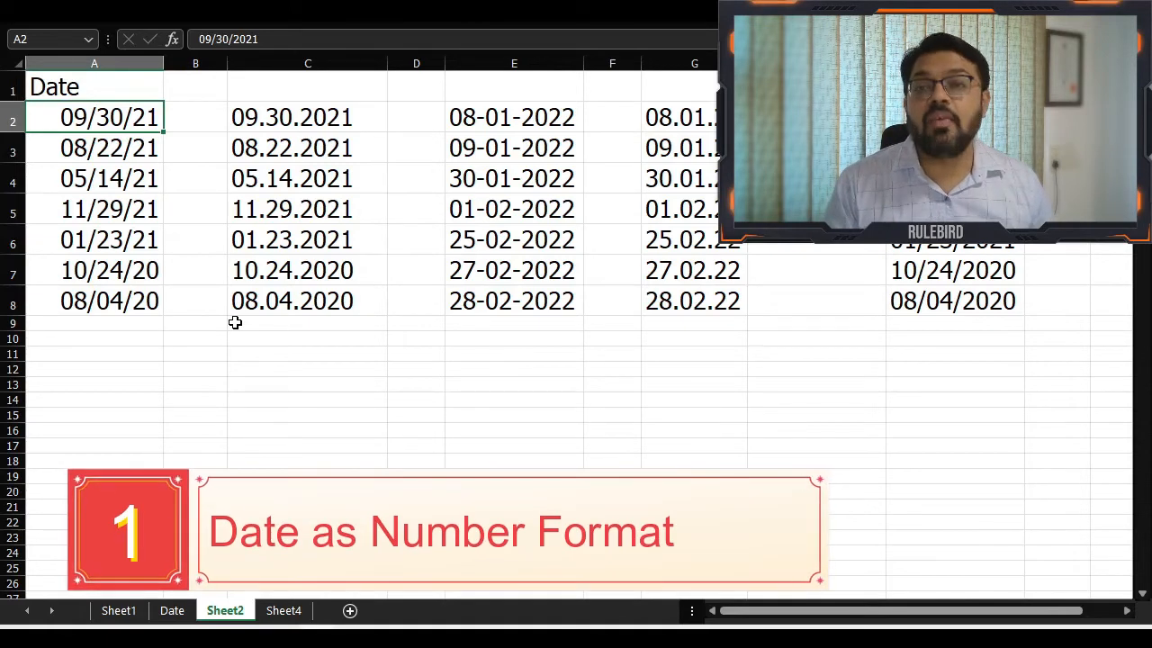
Display the date in A2 in the Number format with two decimals, and undo that format change
{"action": "key", "text": "ctrl+shift+1"}
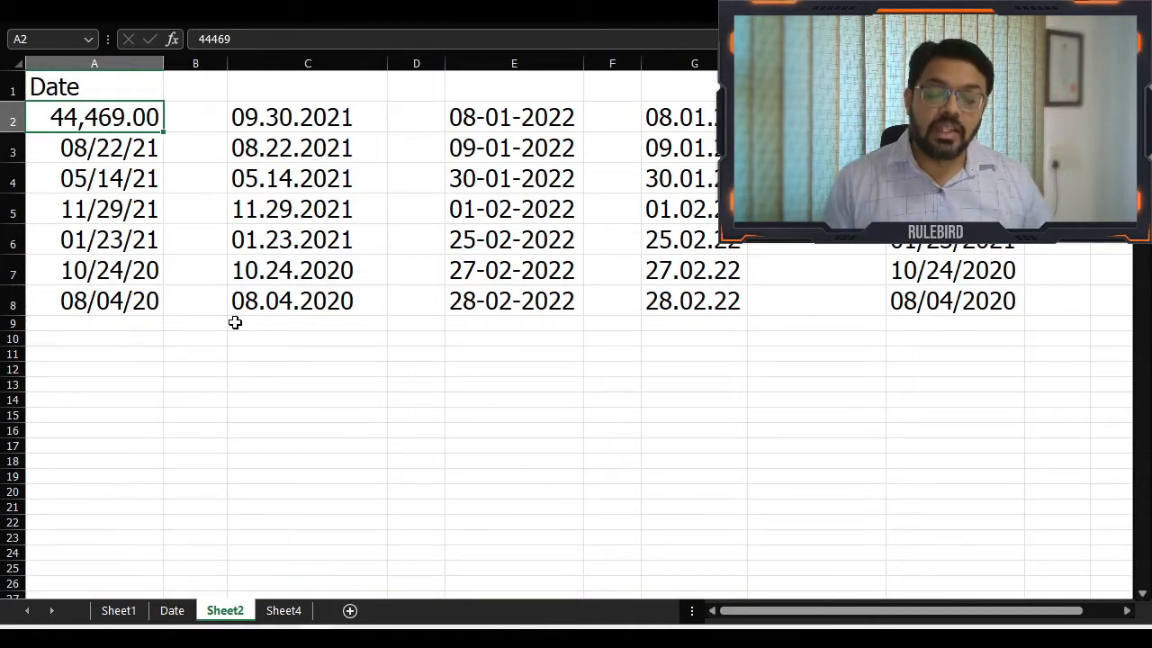
{"action": "key", "text": "ctrl+z"}
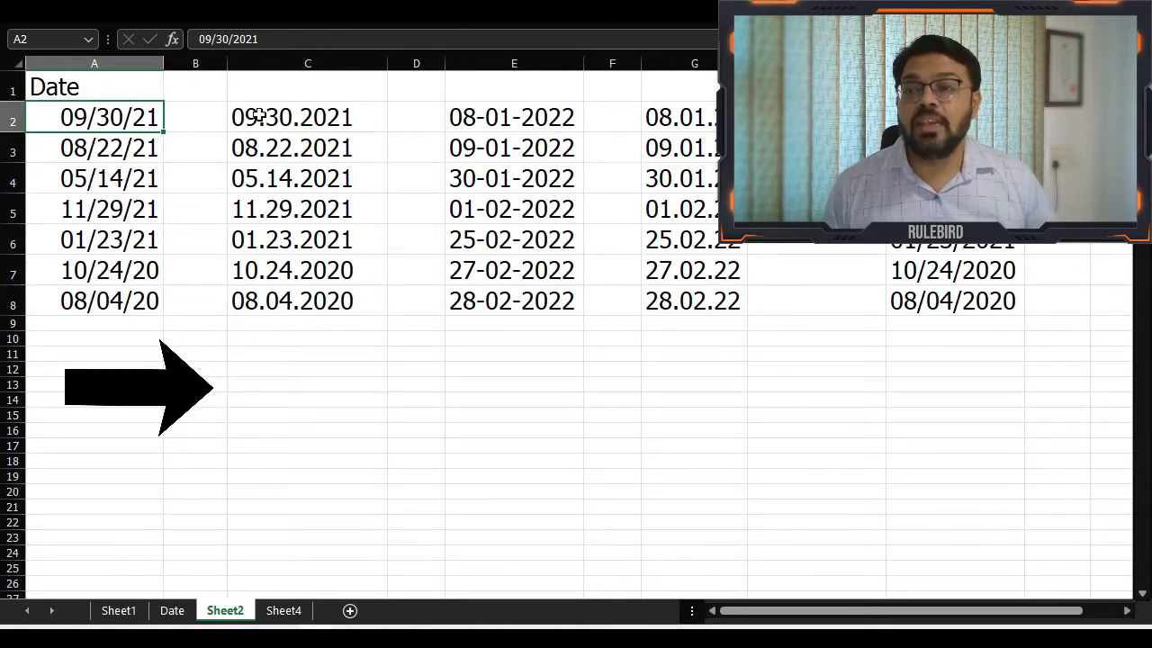
Look at the dot-separated dates in C2:C5 and return to the date in A2
{"action": "left_click_drag", "start_coordinate": [259, 116], "coordinate": [270, 208]}
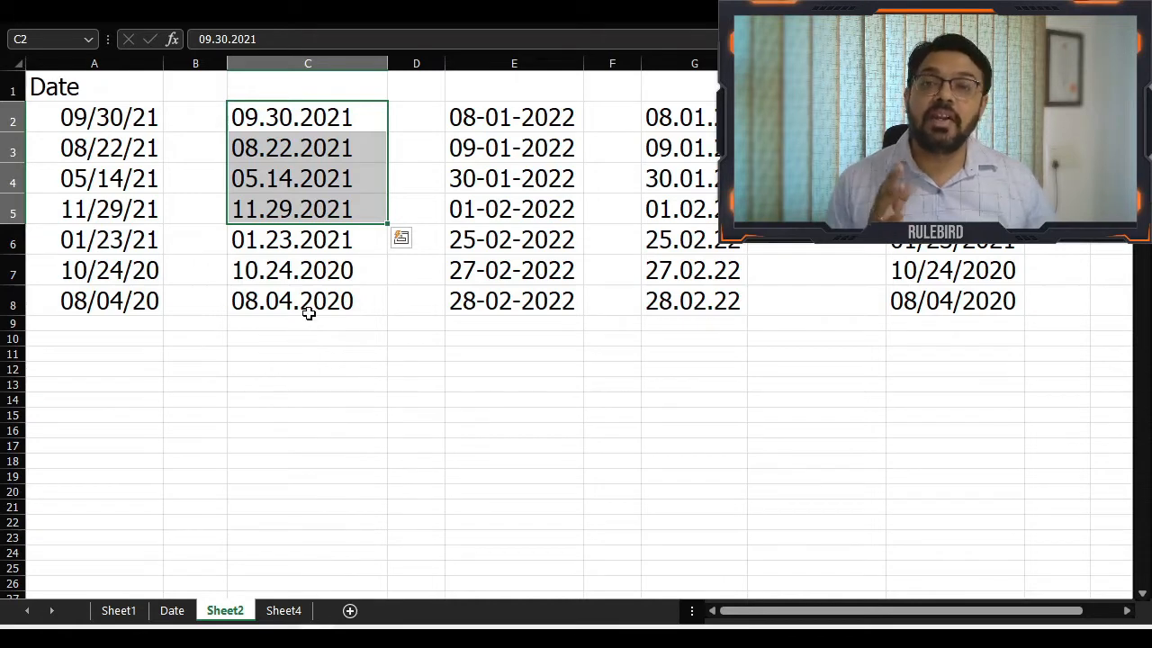
{"action": "key", "text": "Left"}
{"action": "key", "text": "Left"}
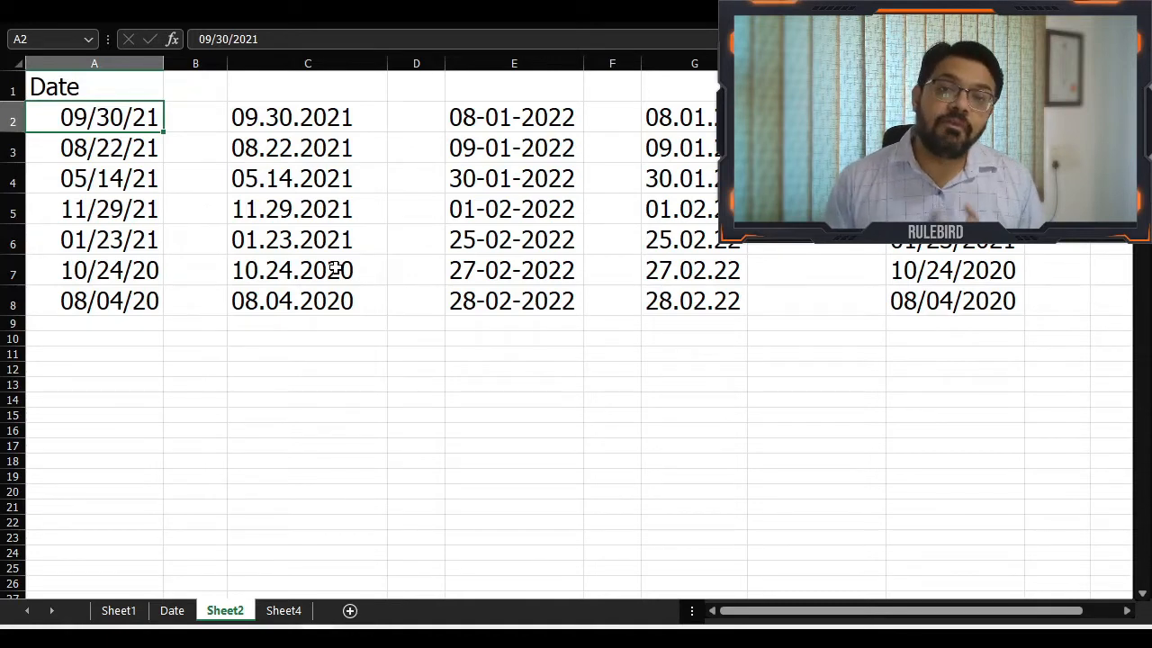
Preview the default date types *03/14/12 and *March 14, 2012 for A2 in Format Cells, without applying either
{"action": "right_click", "coordinate": [121, 117]}
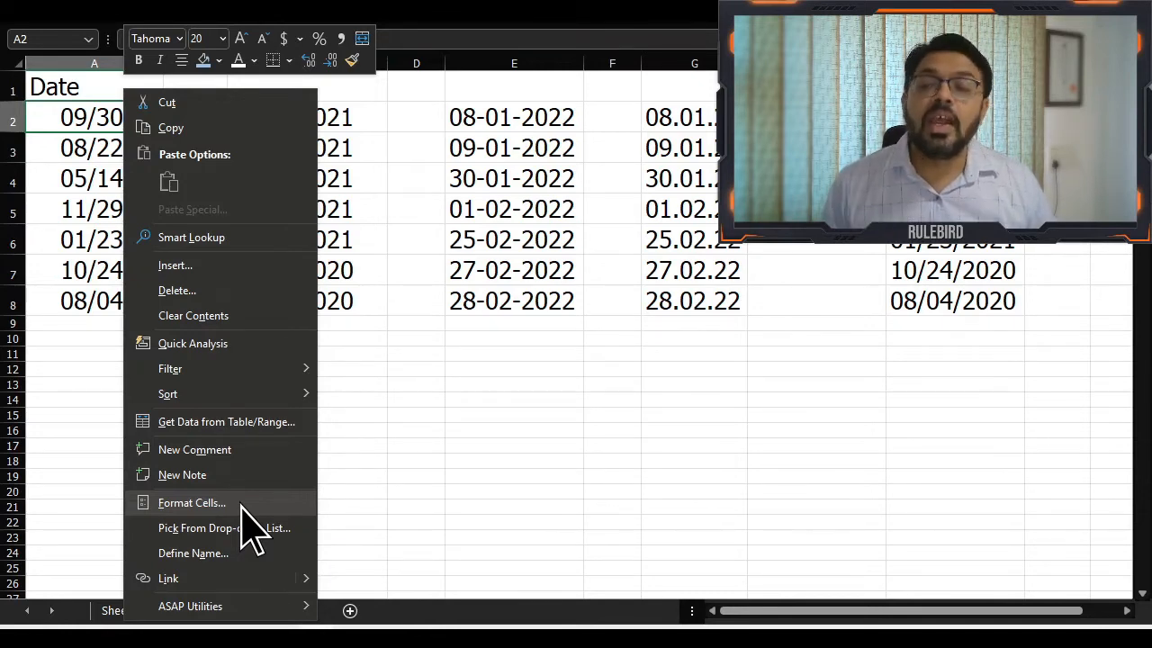
{"action": "left_click", "coordinate": [240, 503]}
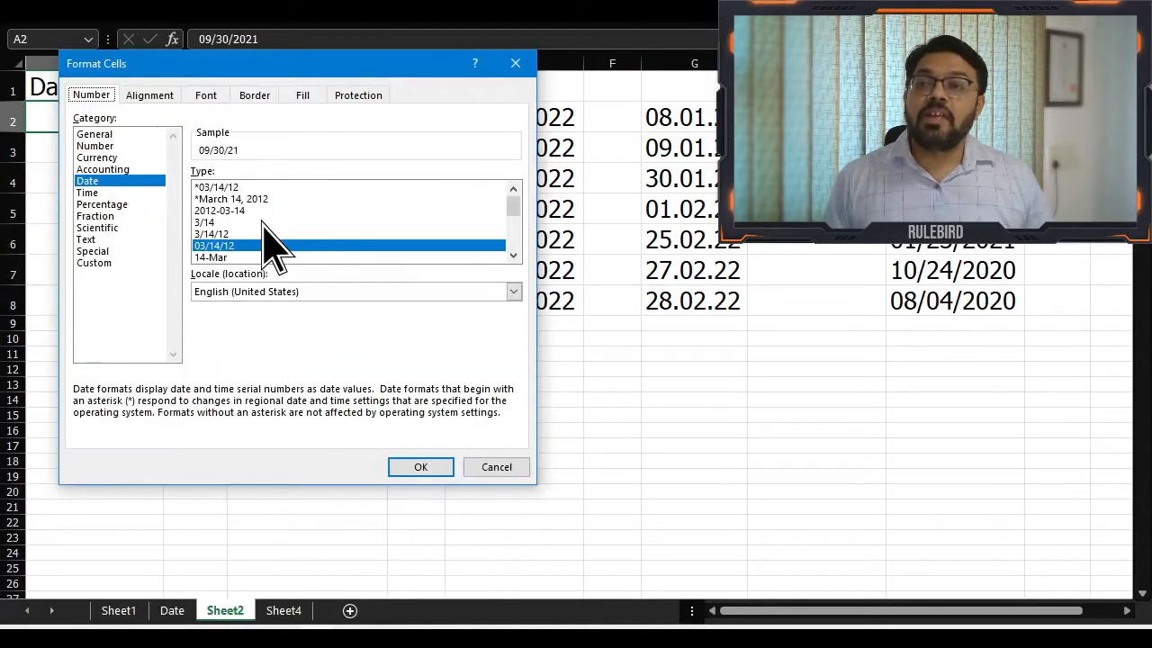
{"action": "left_click", "coordinate": [236, 188]}
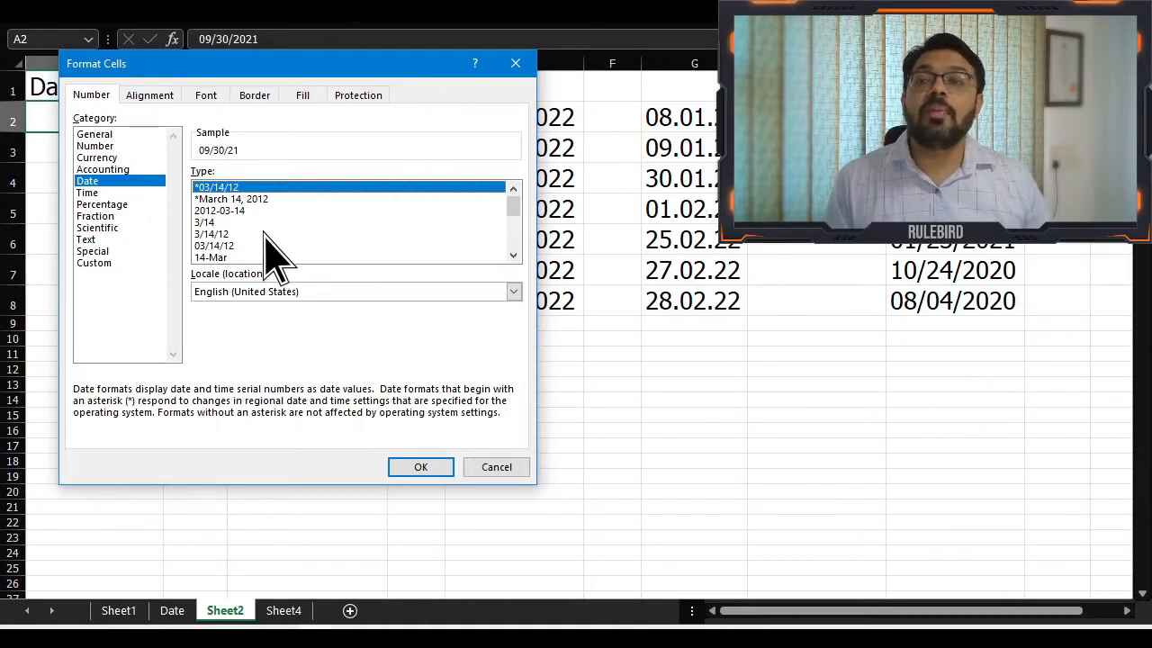
{"action": "left_click", "coordinate": [241, 199]}
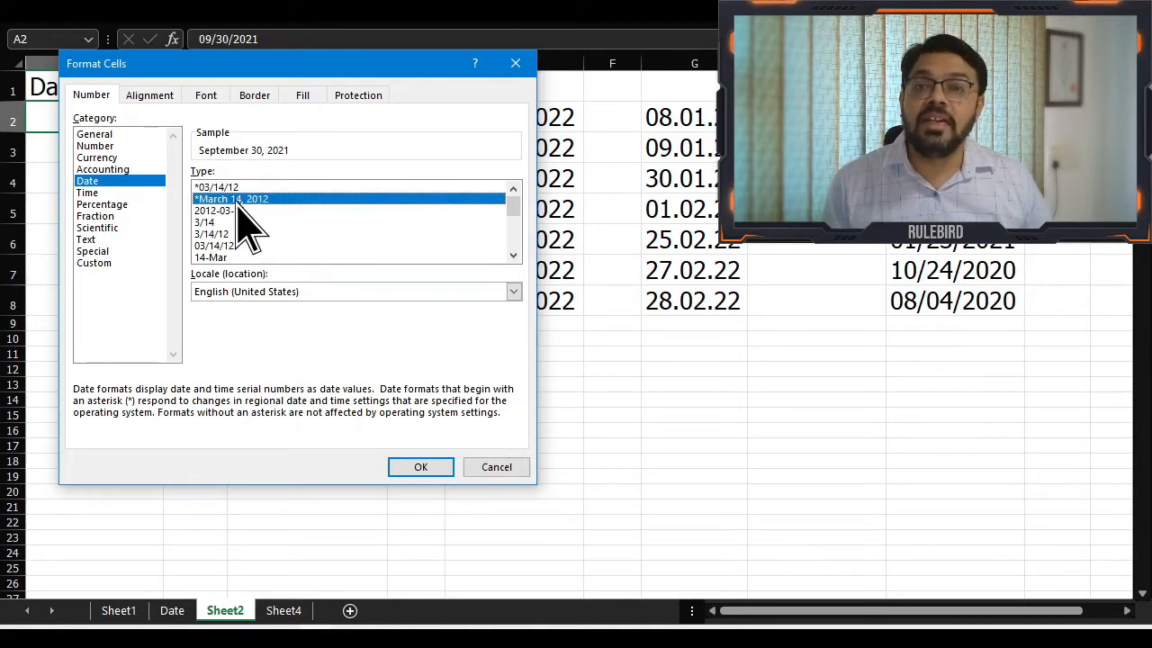
{"action": "key", "text": "Escape"}
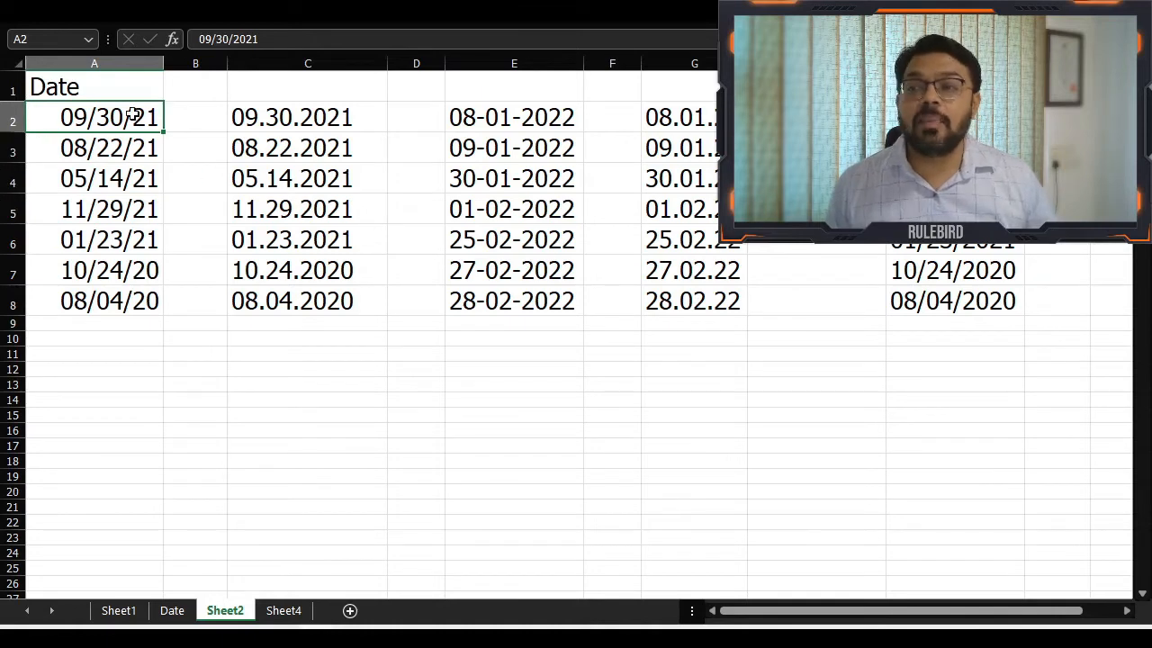
Start a custom number format for the dates in A2:A8 with the day code Dd, keeping column A uncovered
{"action": "left_click_drag", "start_coordinate": [132, 115], "coordinate": [149, 300]}
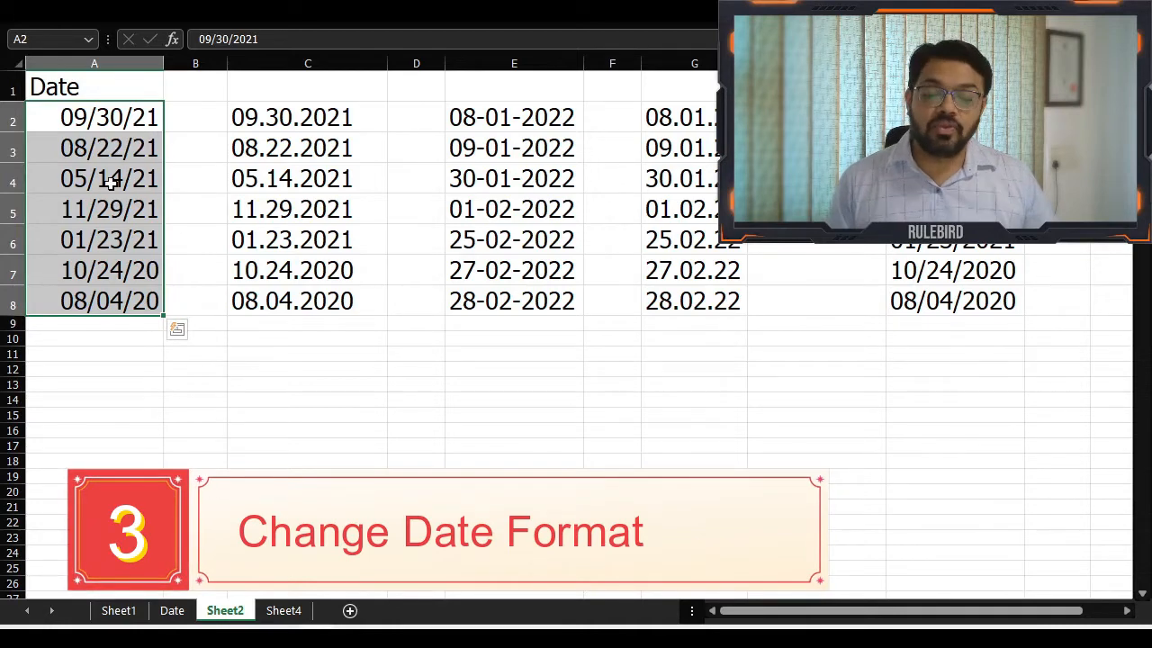
{"action": "right_click", "coordinate": [118, 116]}
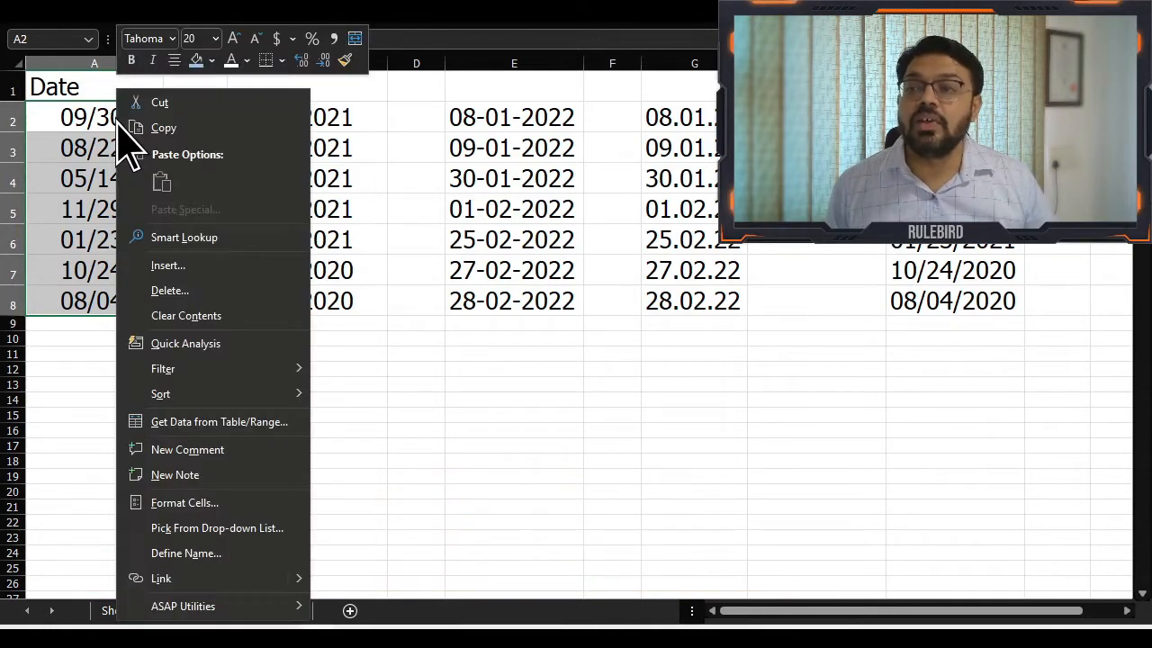
{"action": "left_click", "coordinate": [190, 503]}
{"action": "left_click_drag", "start_coordinate": [197, 183], "coordinate": [279, 65]}
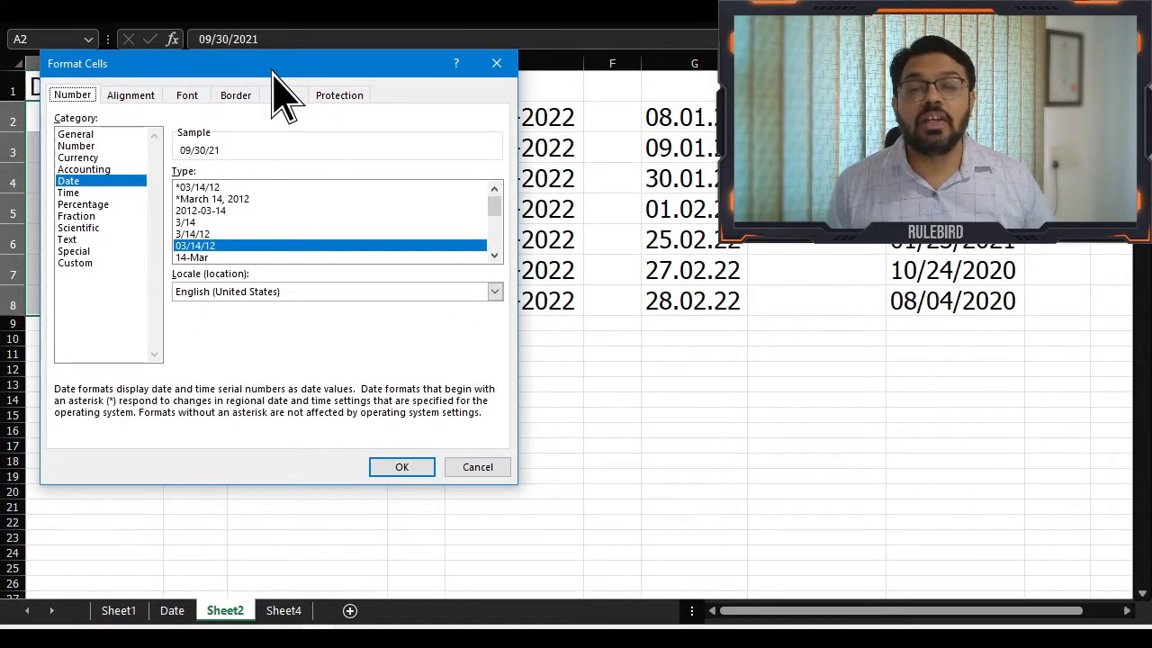
{"action": "left_click", "coordinate": [496, 251]}
{"action": "left_click_drag", "start_coordinate": [496, 251], "coordinate": [501, 214]}
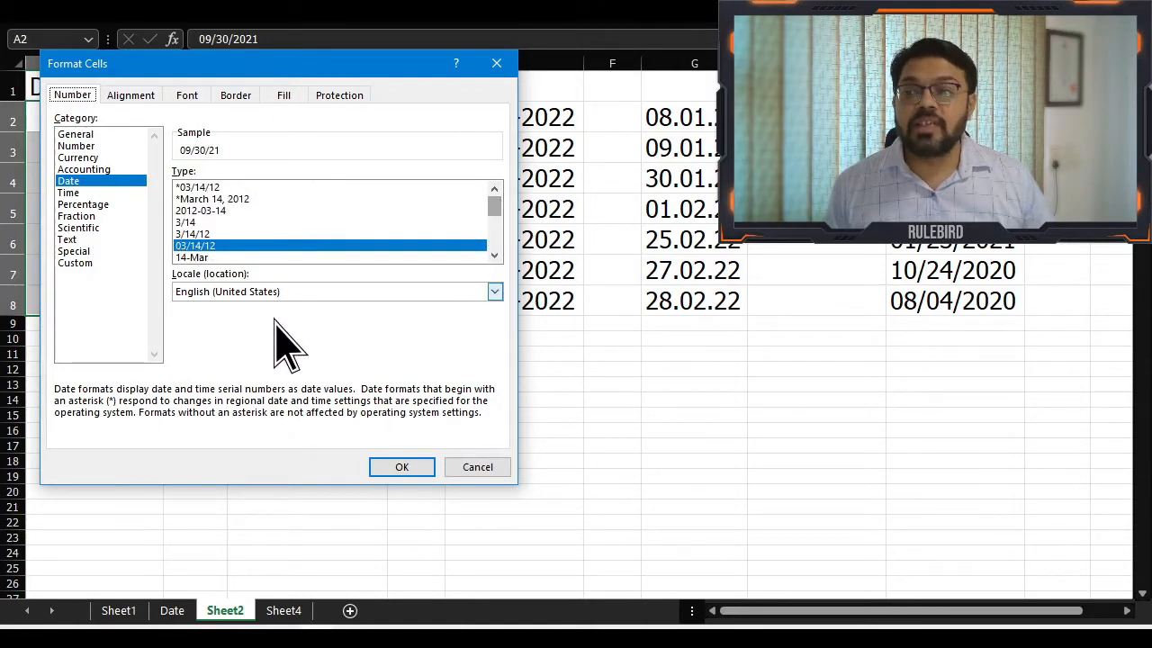
{"action": "left_click", "coordinate": [76, 262]}
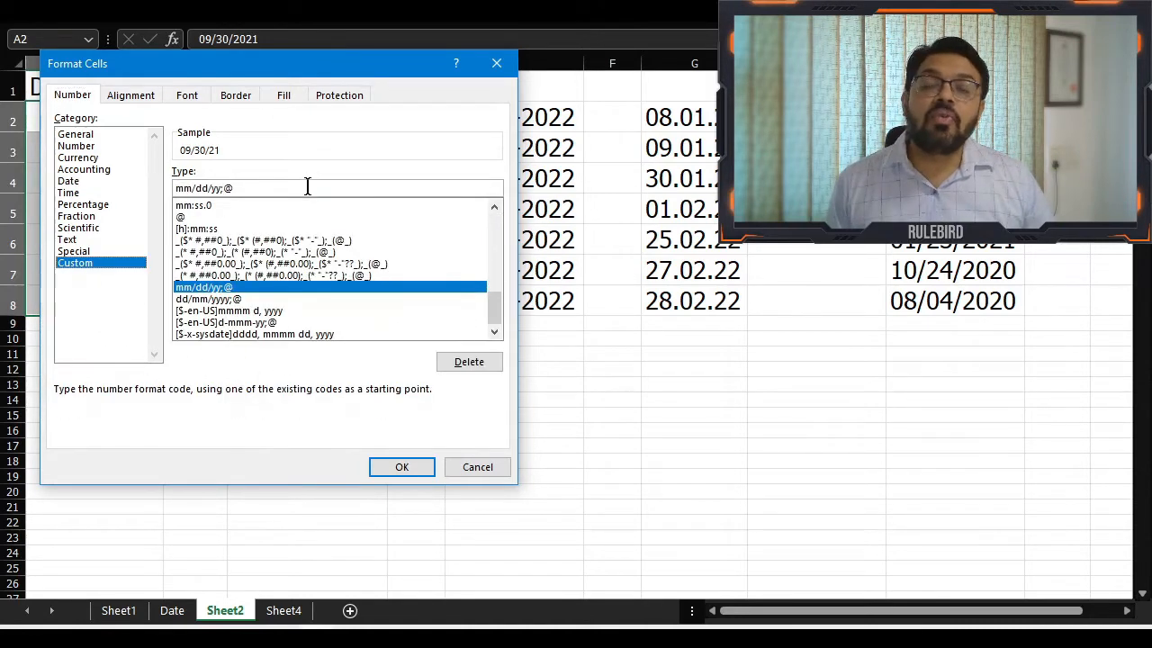
{"action": "left_click_drag", "start_coordinate": [308, 186], "coordinate": [174, 188]}
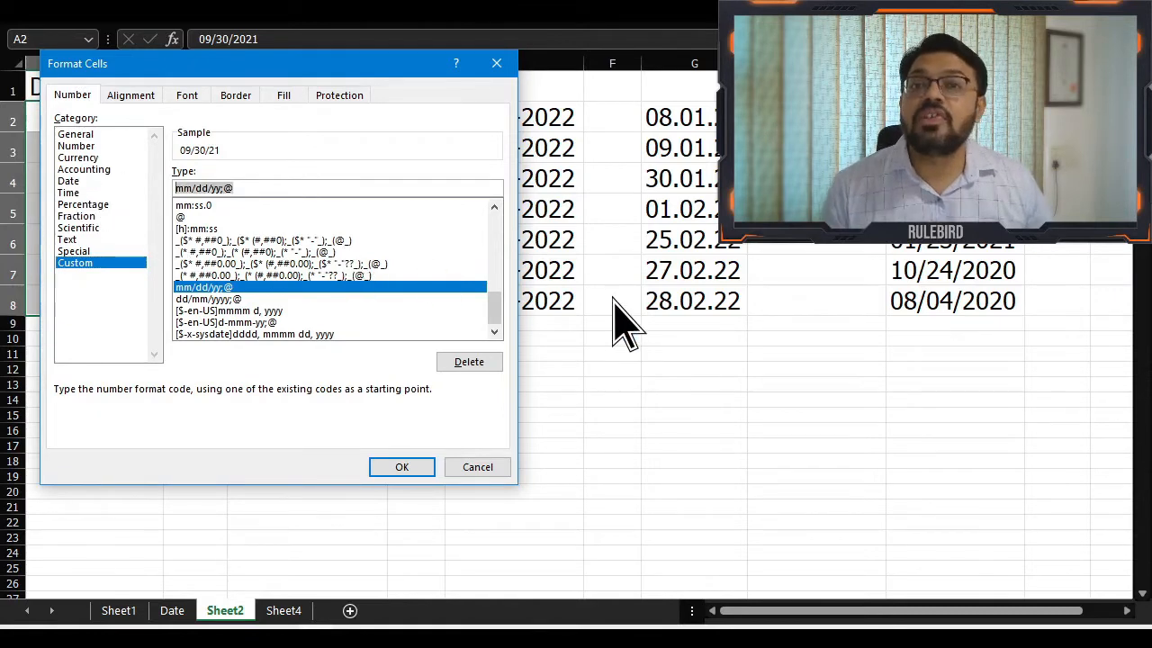
{"action": "type", "text": "Dd"}
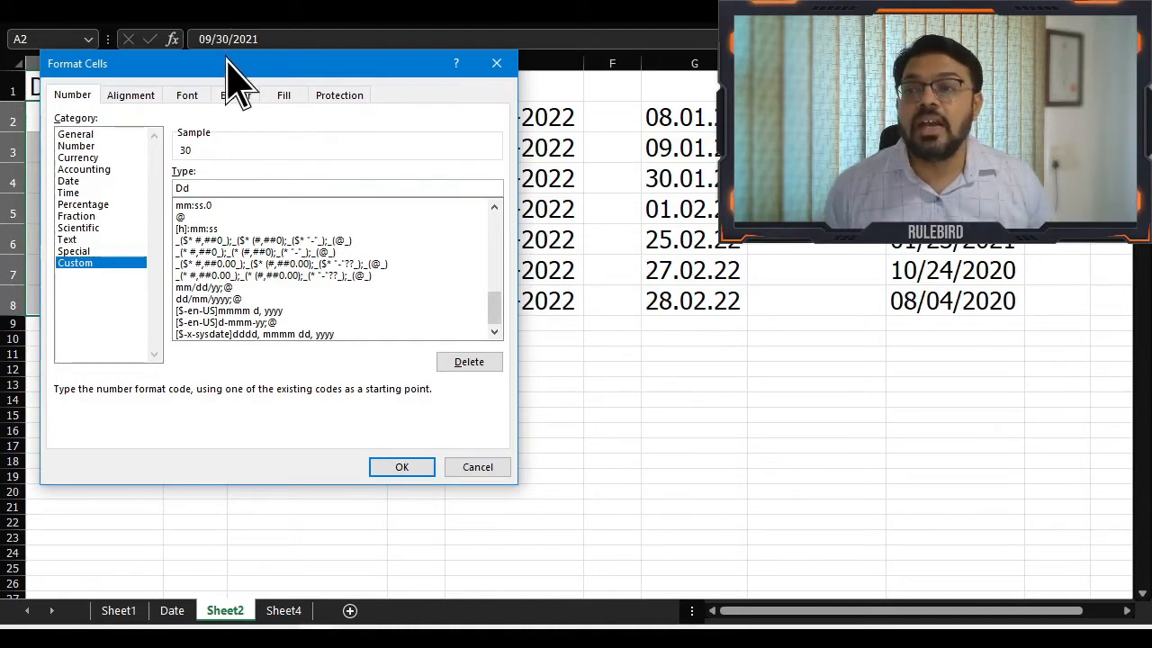
{"action": "left_click_drag", "start_coordinate": [229, 63], "coordinate": [446, 55]}
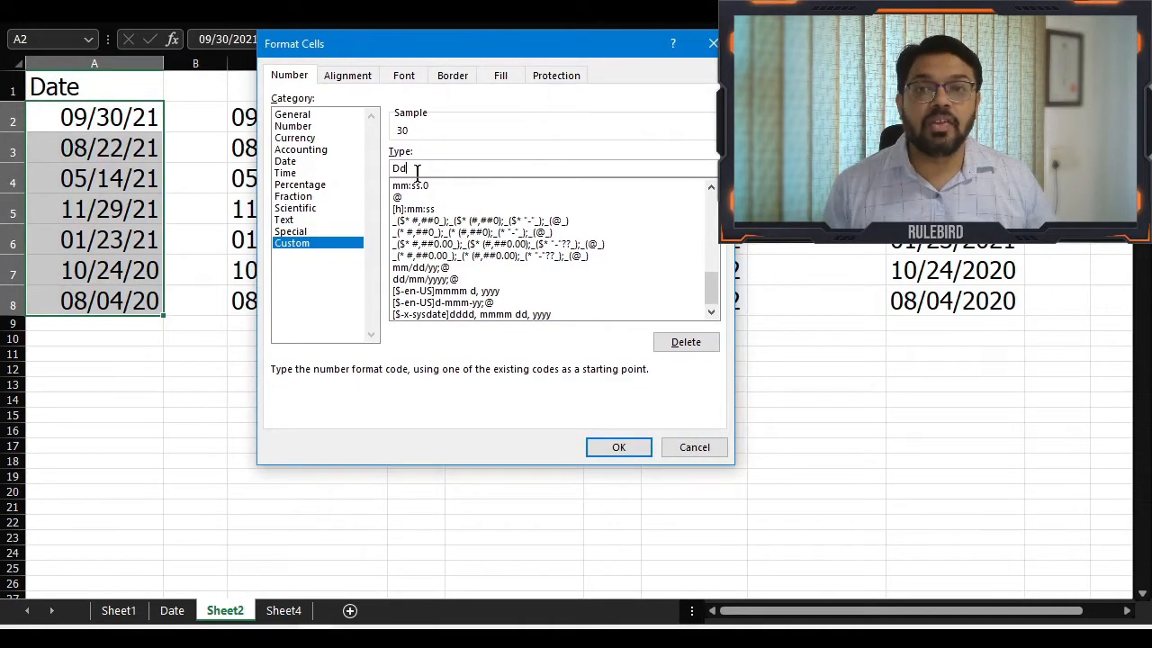
Preview the weekday codes DDD and DDDD as the custom format type
{"action": "key", "text": "BackSpace"}
{"action": "type", "text": "DD"}
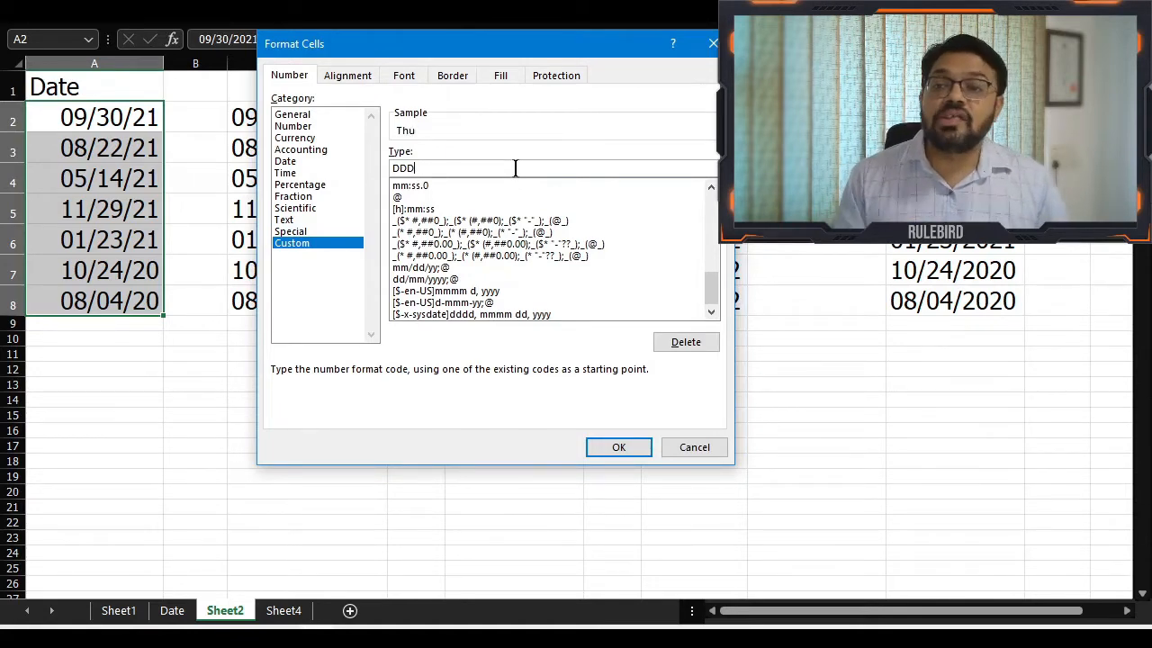
{"action": "type", "text": "D"}
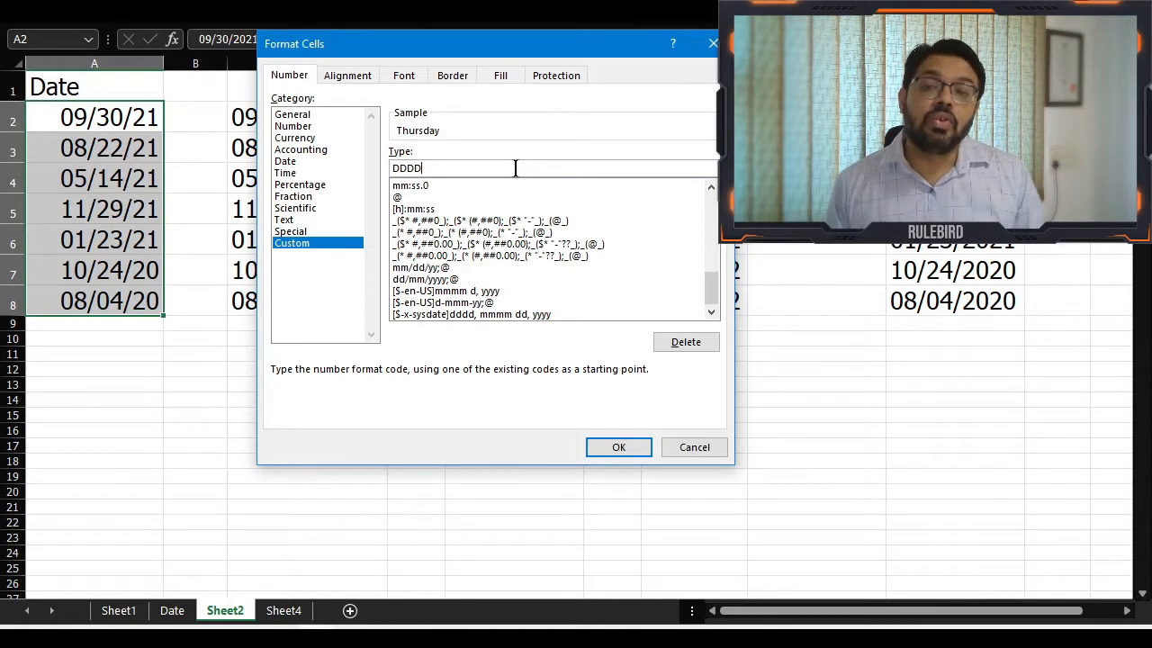
{"action": "key", "text": "BackSpace"}
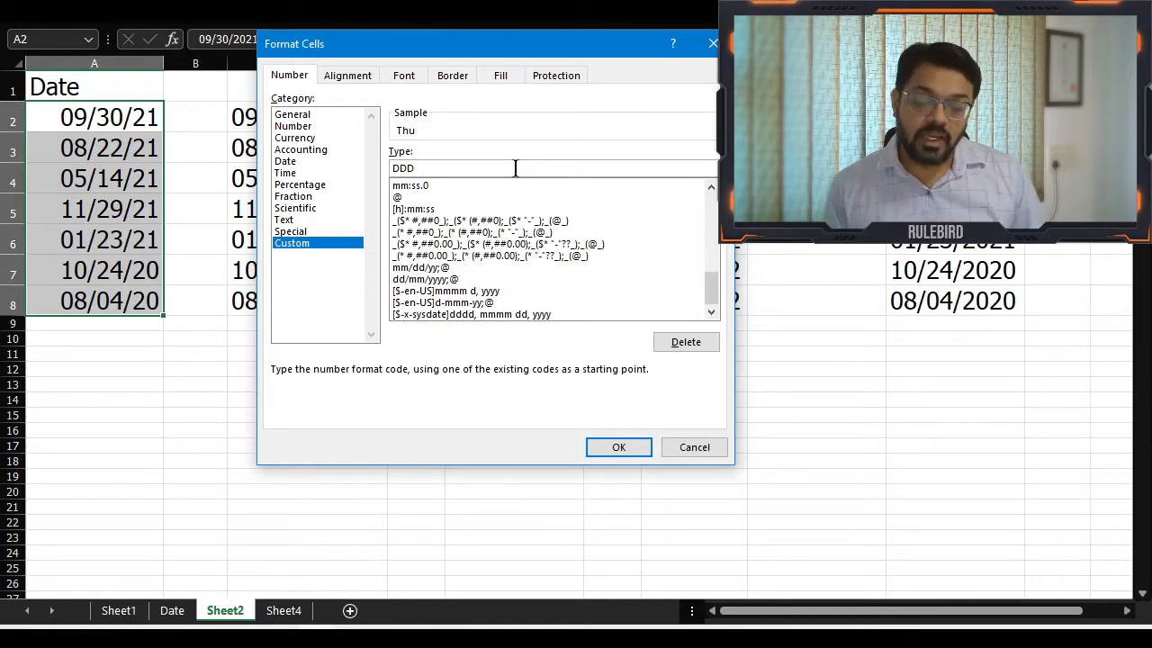
{"action": "type", "text": "D"}
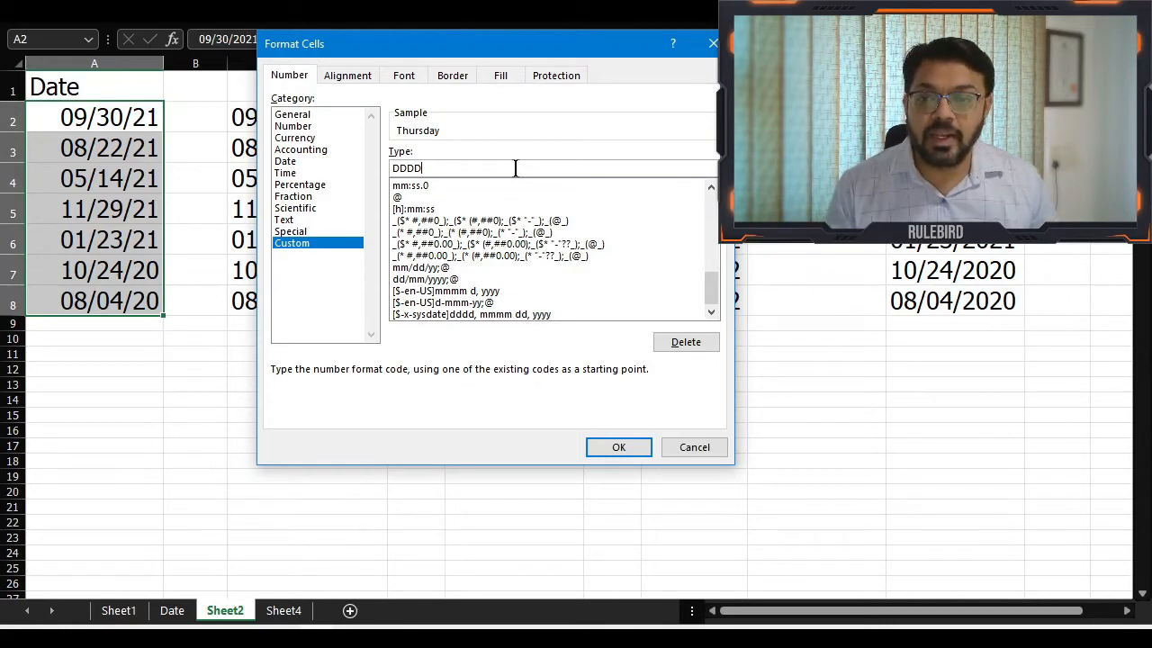
Replace the custom format code with the month code MMMM and apply it to A2:A8
{"action": "double_click", "coordinate": [515, 169]}
{"action": "type", "text": "M"}
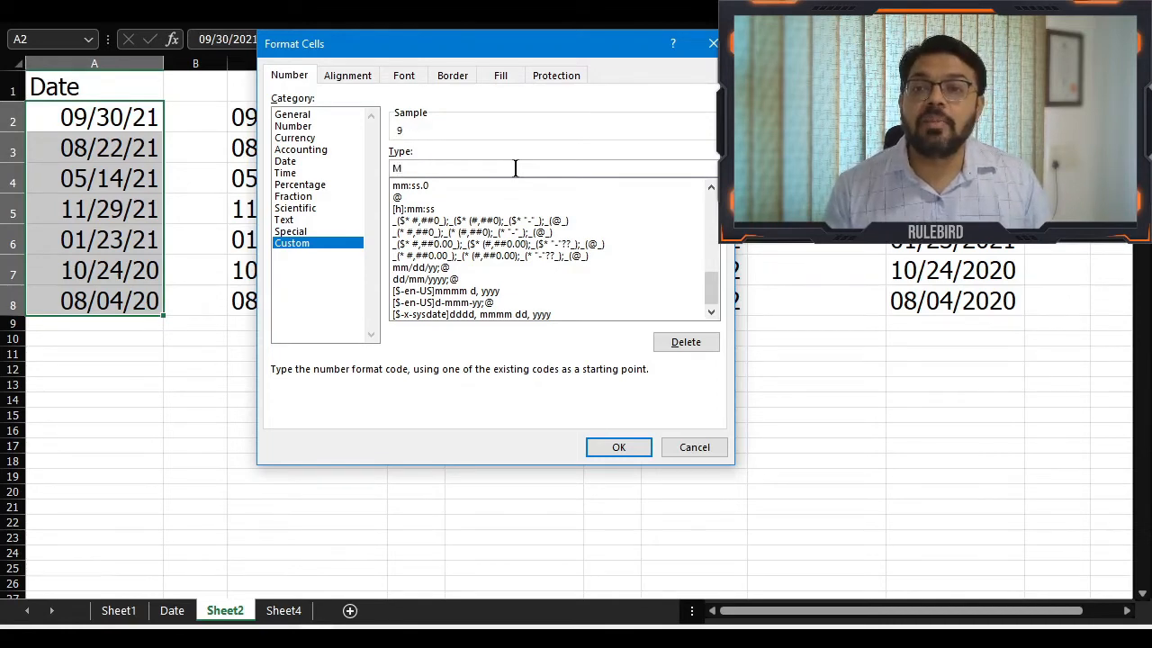
{"action": "type", "text": "M"}
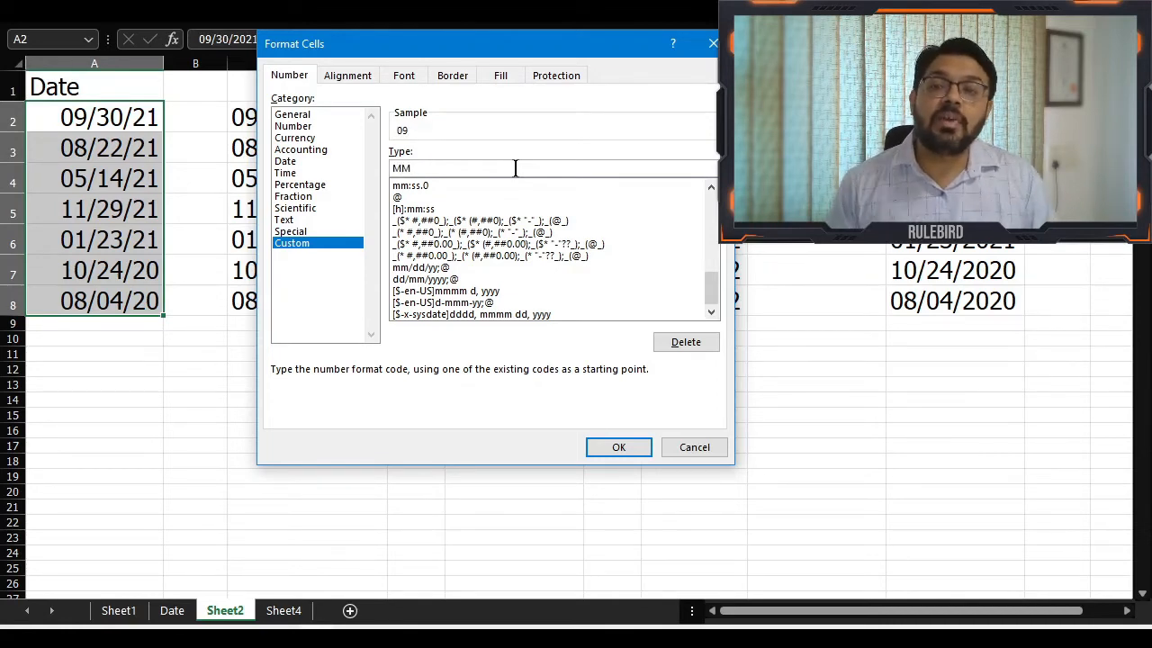
{"action": "type", "text": "M"}
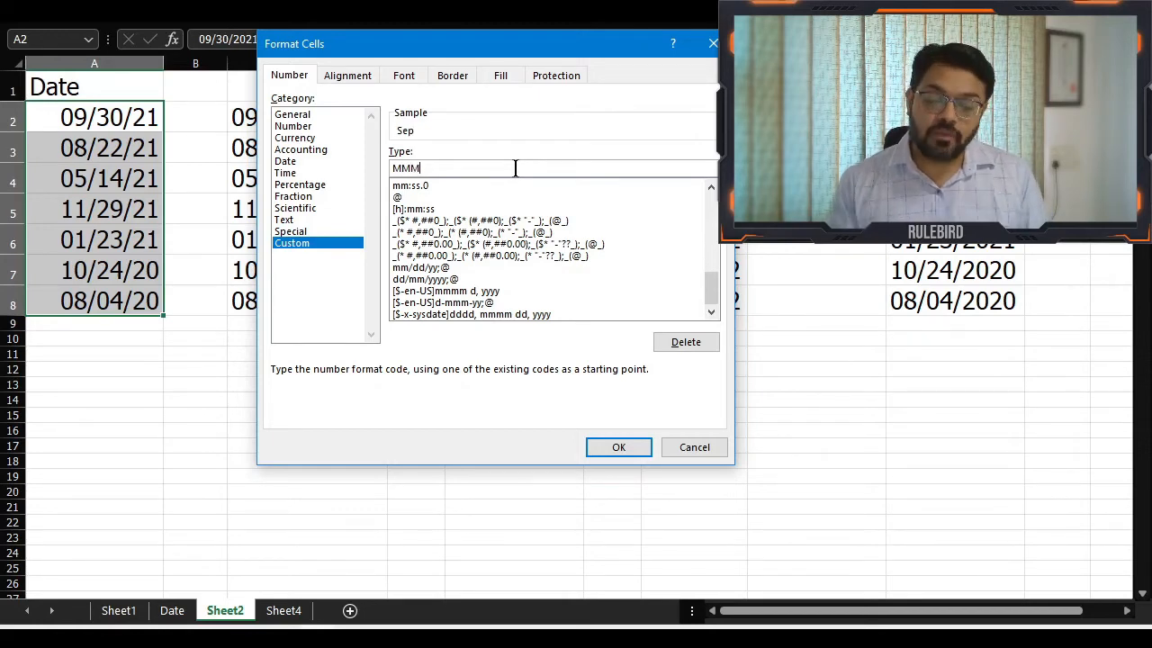
{"action": "type", "text": "M"}
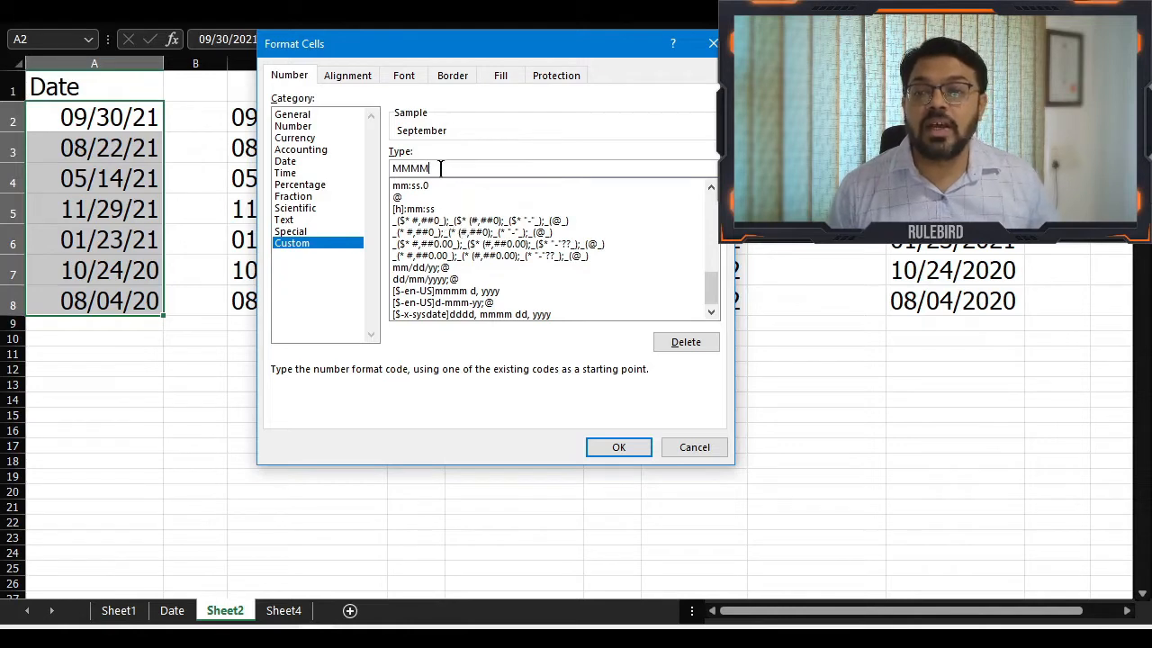
{"action": "left_click", "coordinate": [618, 447]}
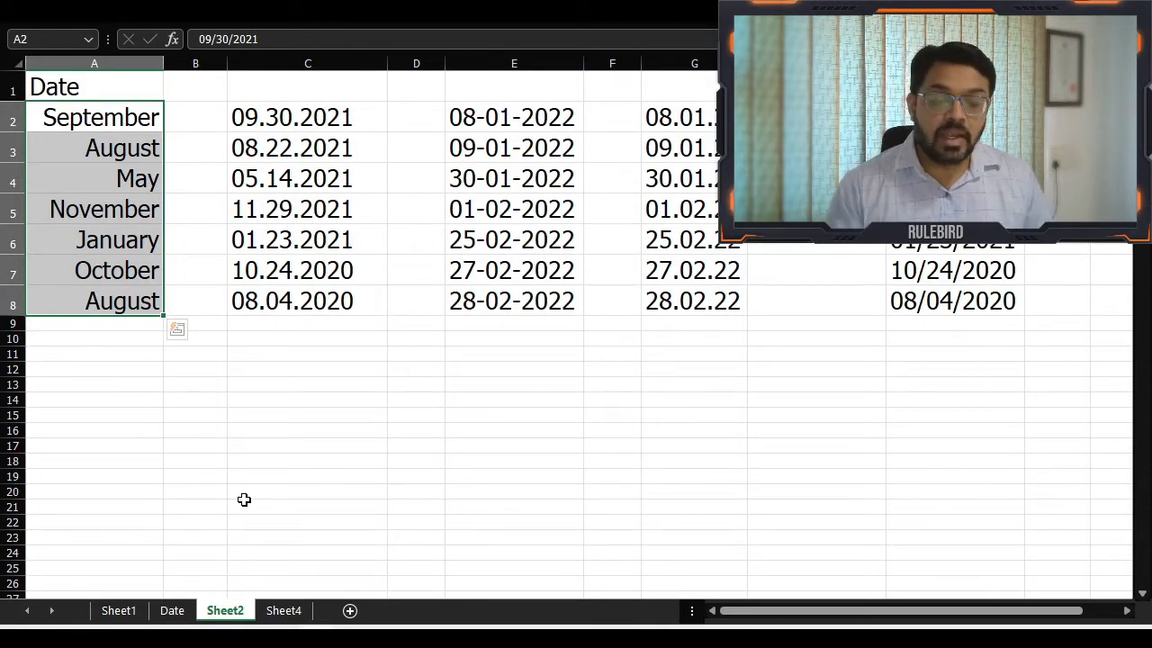
Examine the underlying dates stored in A2 and A4 in cell edit mode, leaving both cells unedited
{"action": "key", "text": "Down"}
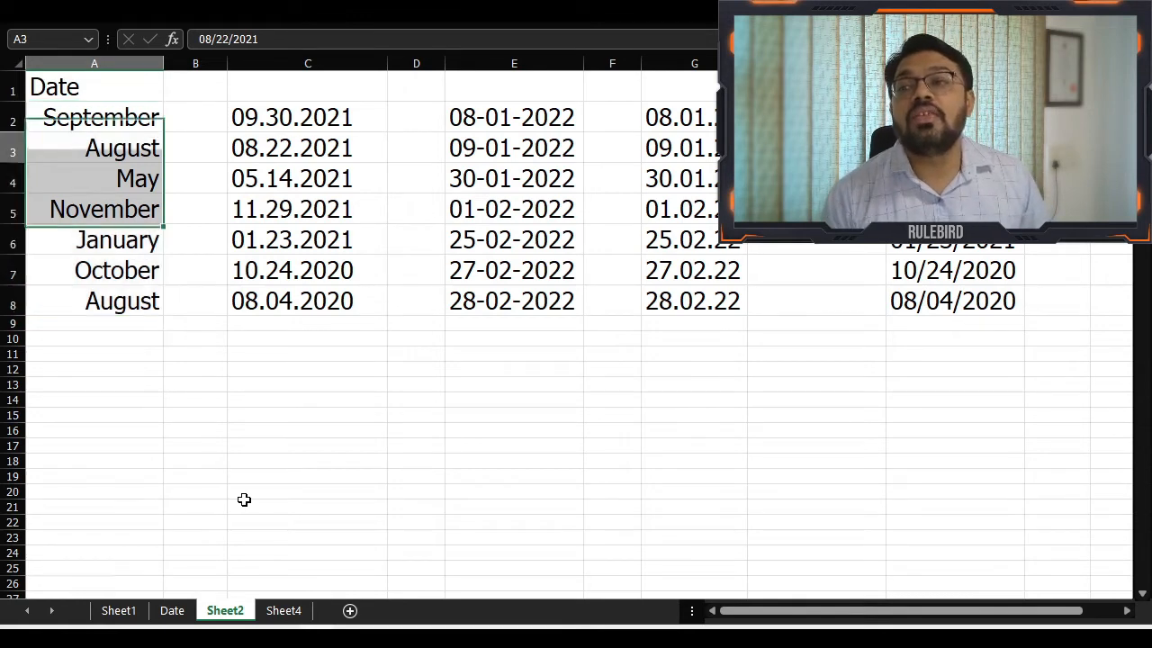
{"action": "key", "text": "Up"}
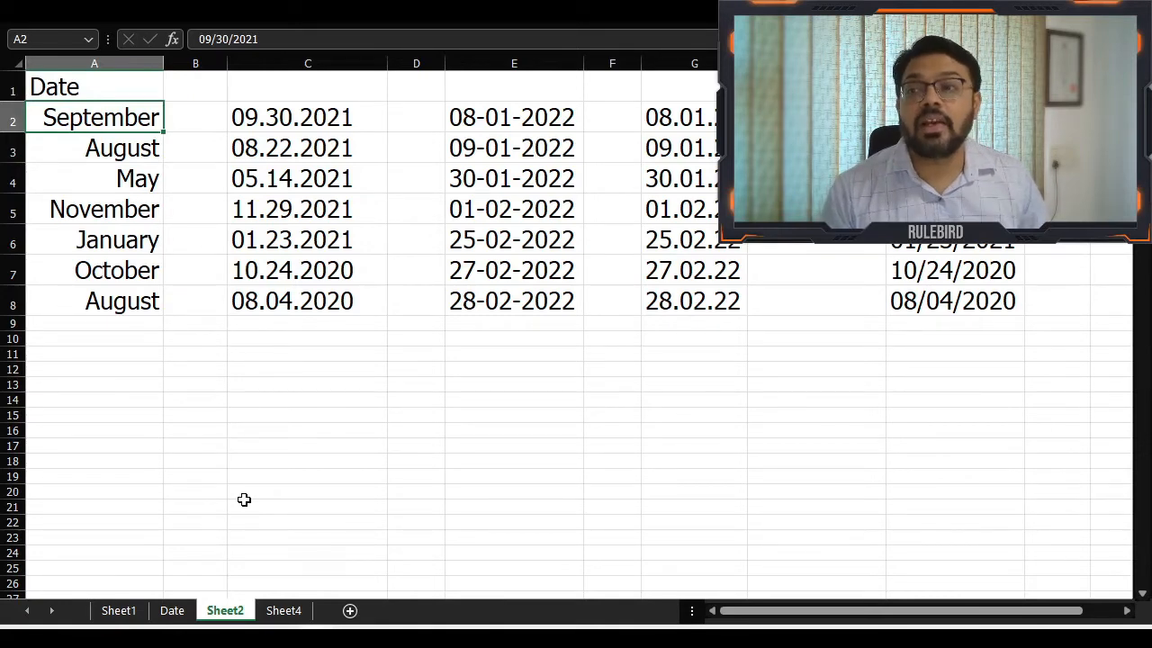
{"action": "key", "text": "F2"}
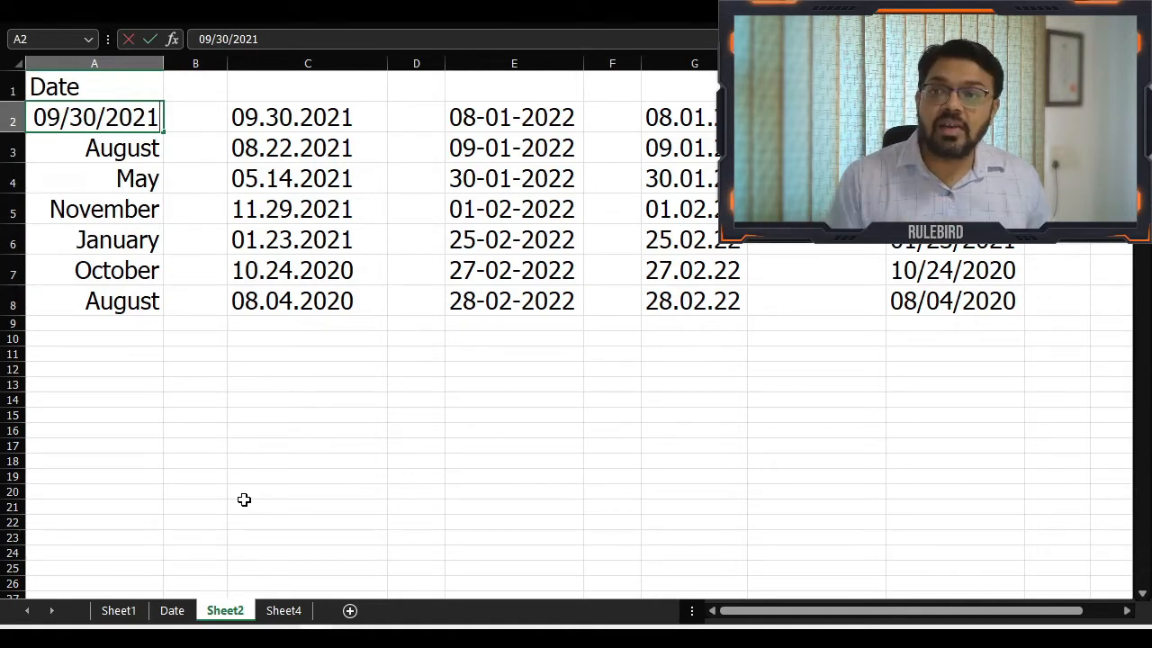
{"action": "key", "text": "Escape"}
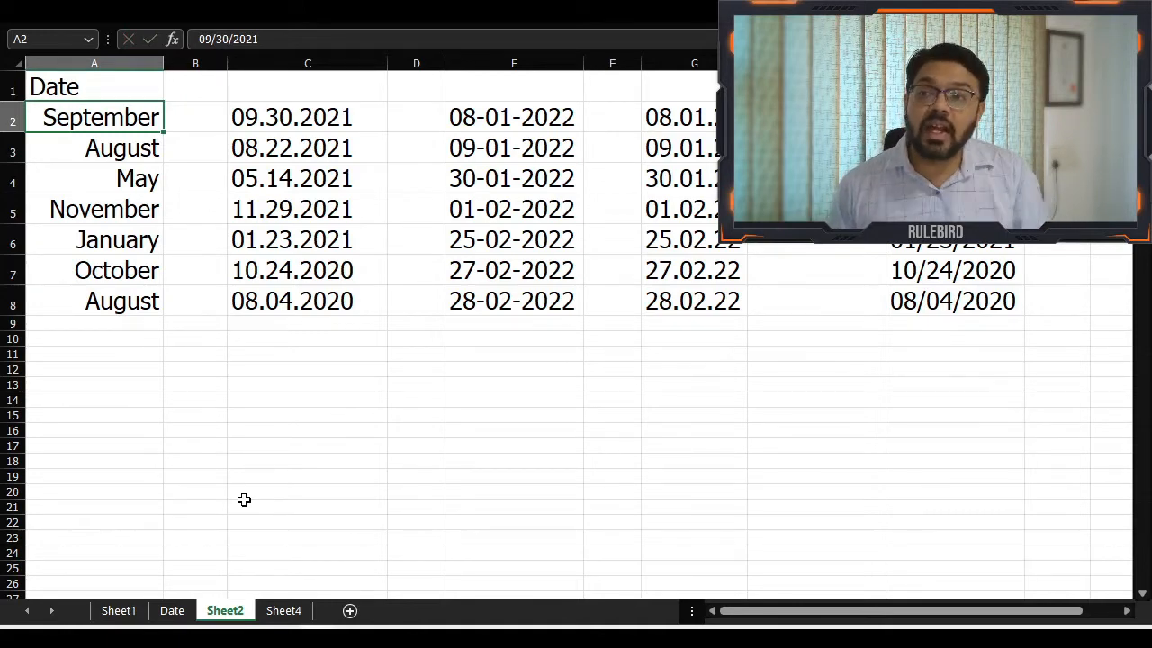
{"action": "key", "text": "Down"}
{"action": "key", "text": "Down"}
{"action": "key", "text": "Down"}
{"action": "key", "text": "Down"}
{"action": "key", "text": "Down"}
{"action": "key", "text": "Down"}
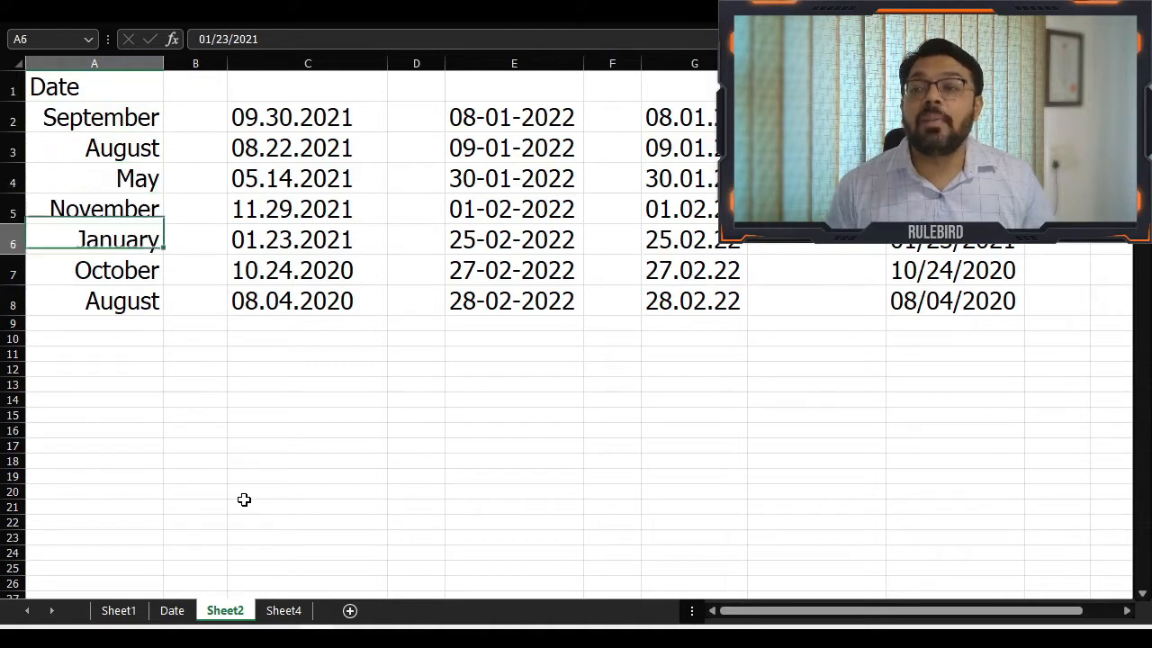
{"action": "key", "text": "Up"}
{"action": "key", "text": "Up"}
{"action": "key", "text": "Up"}
{"action": "key", "text": "Up"}
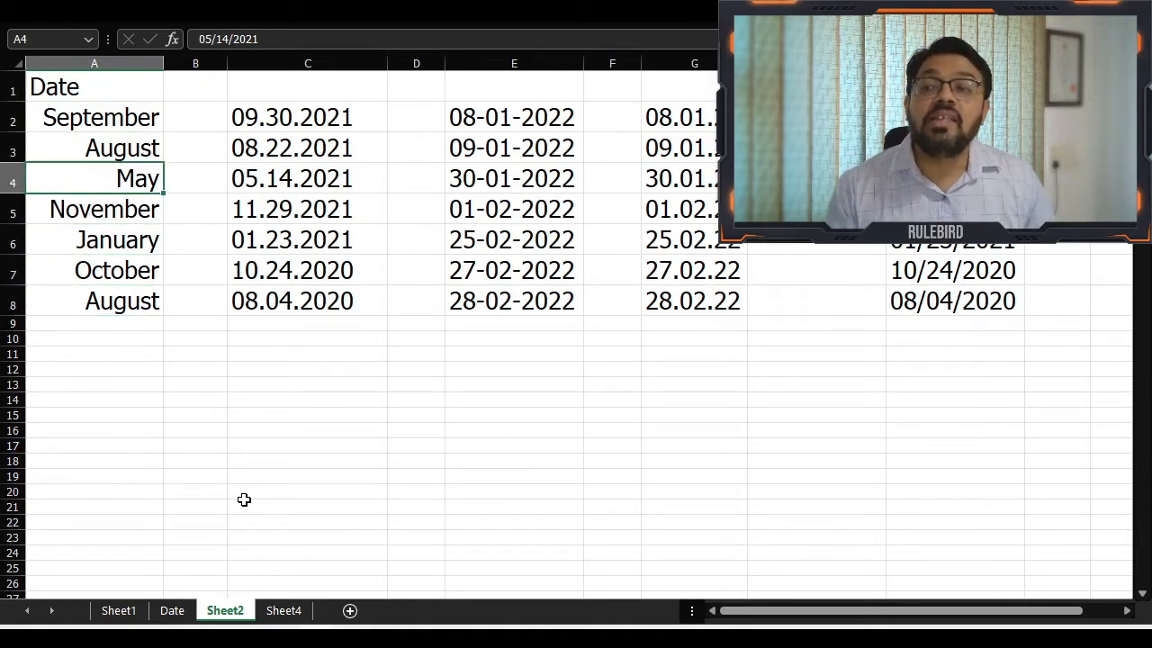
{"action": "key", "text": "F2"}
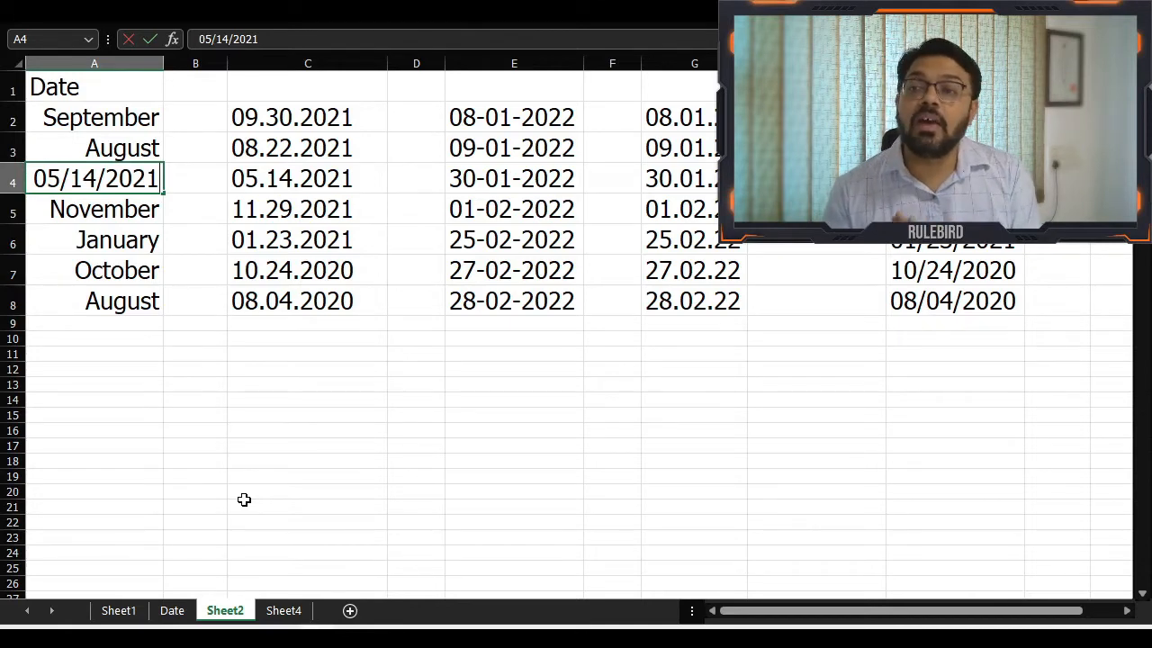
{"action": "key", "text": "Escape"}
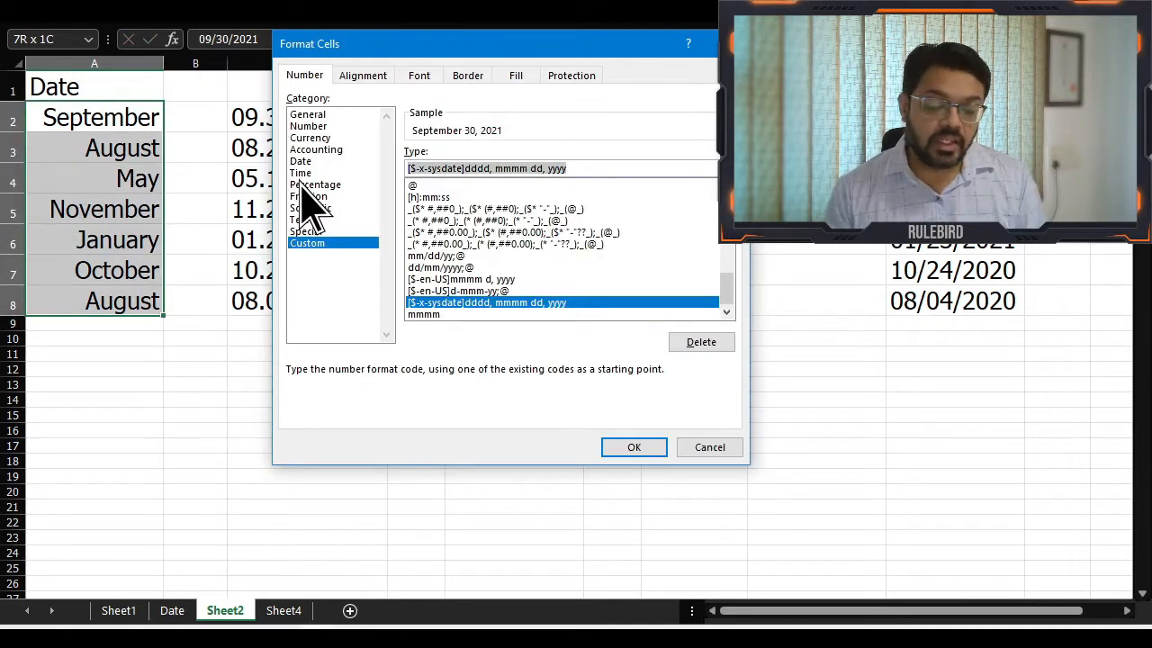
Preview the year code YYy as the custom number format for A2:A8, removing its last character
{"action": "type", "text": "YYy"}
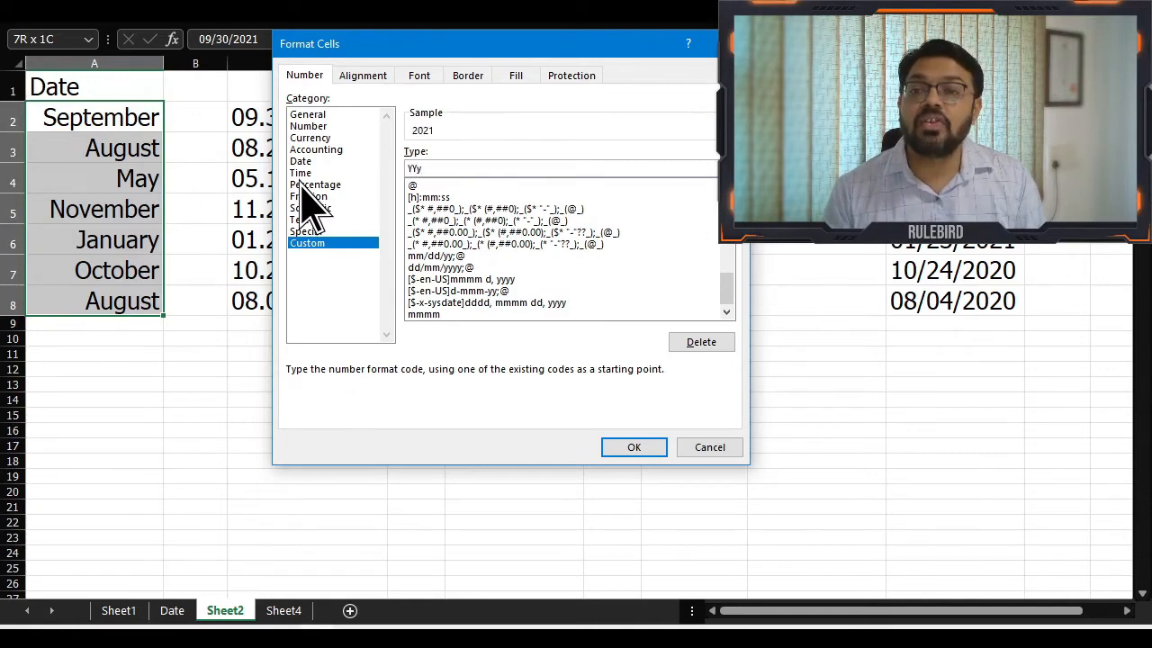
{"action": "key", "text": "BackSpace"}
Format A2:A8 with the Date category's 14-Mar-12 type and leave the range
{"action": "left_click", "coordinate": [310, 149]}
{"action": "left_click", "coordinate": [304, 161]}
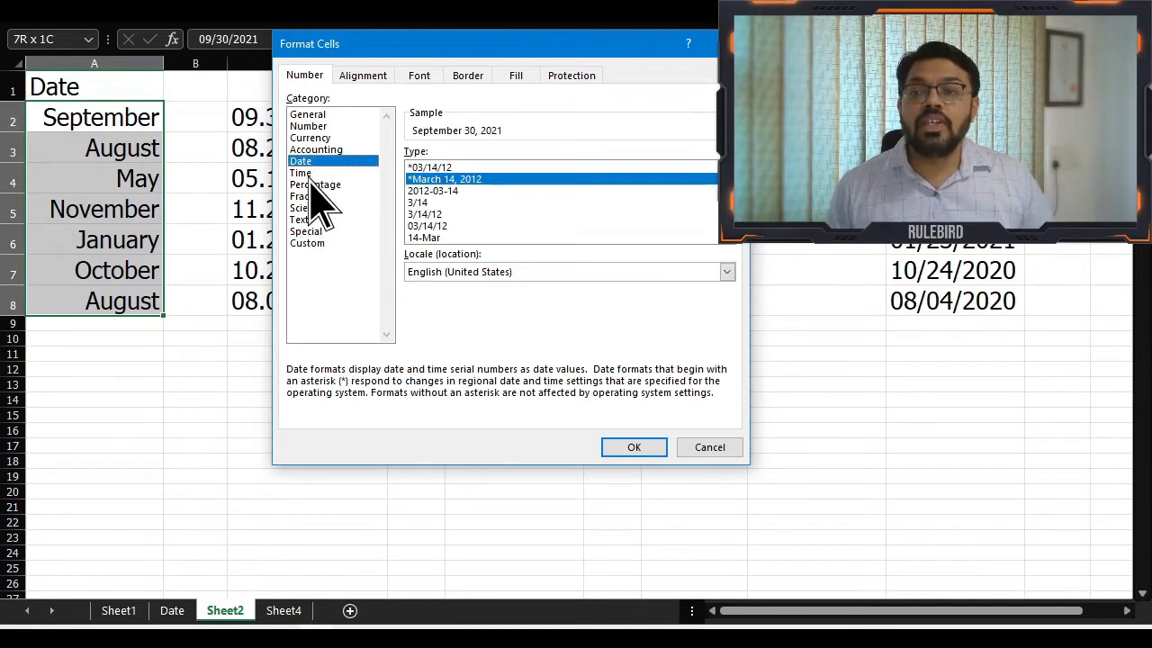
{"action": "left_click", "coordinate": [728, 237]}
{"action": "left_click", "coordinate": [458, 225]}
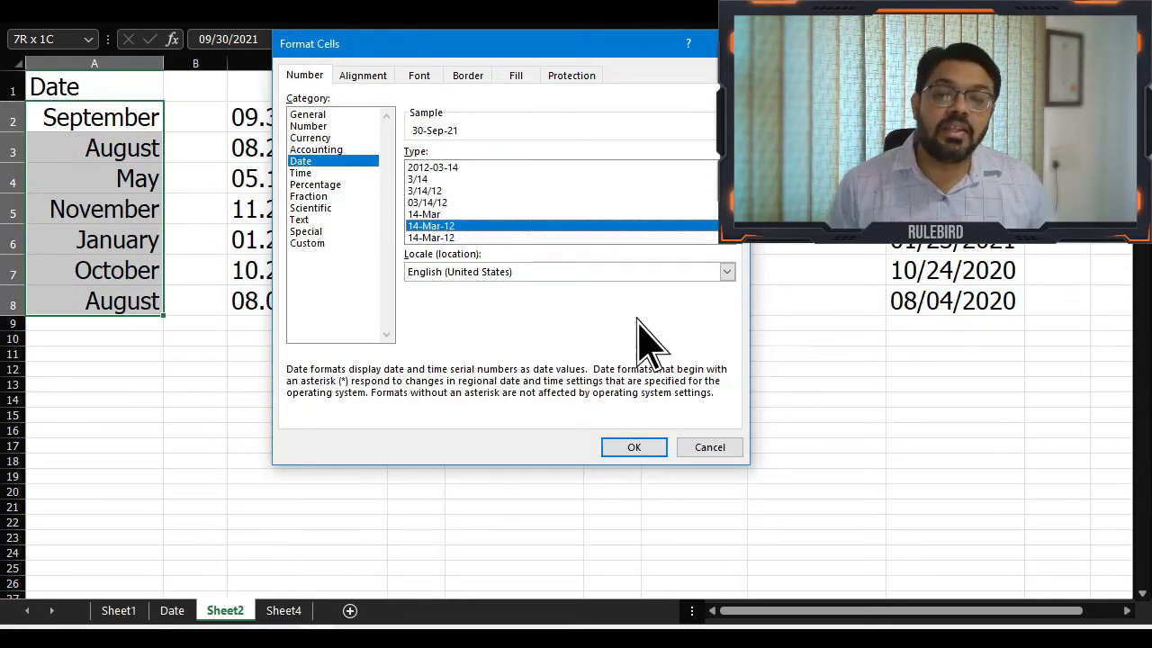
{"action": "left_click", "coordinate": [641, 449]}
{"action": "left_click", "coordinate": [167, 169]}
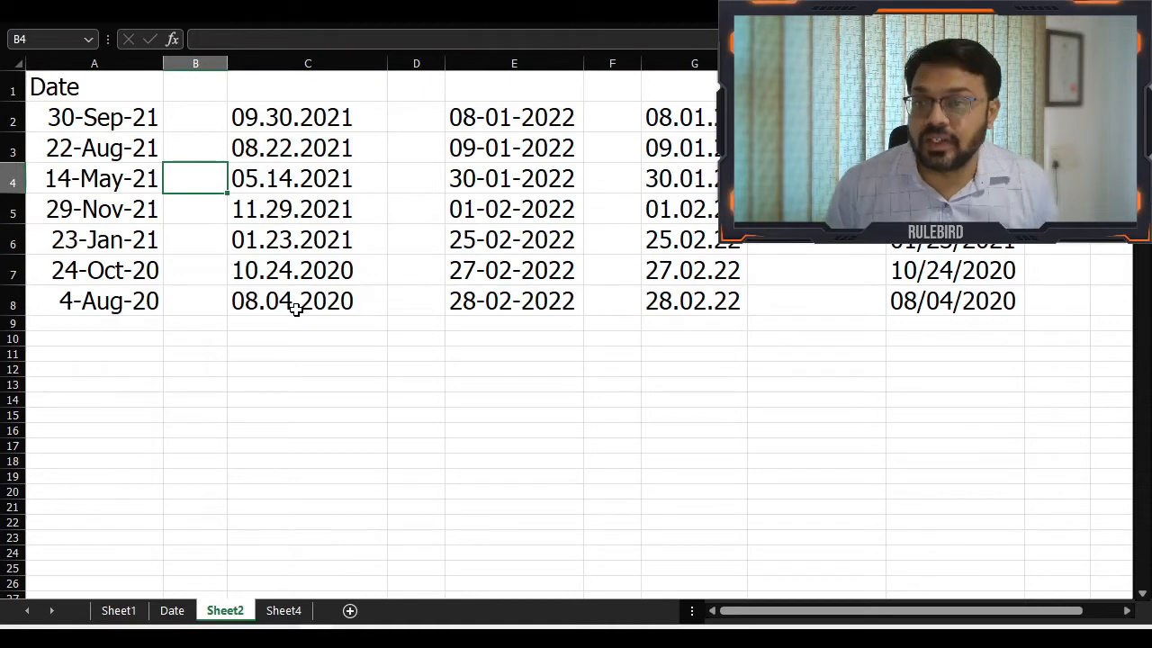
Examine the Date format options and sample for the period-separated date in C2, leaving its format unchanged
{"action": "left_click", "coordinate": [308, 118]}
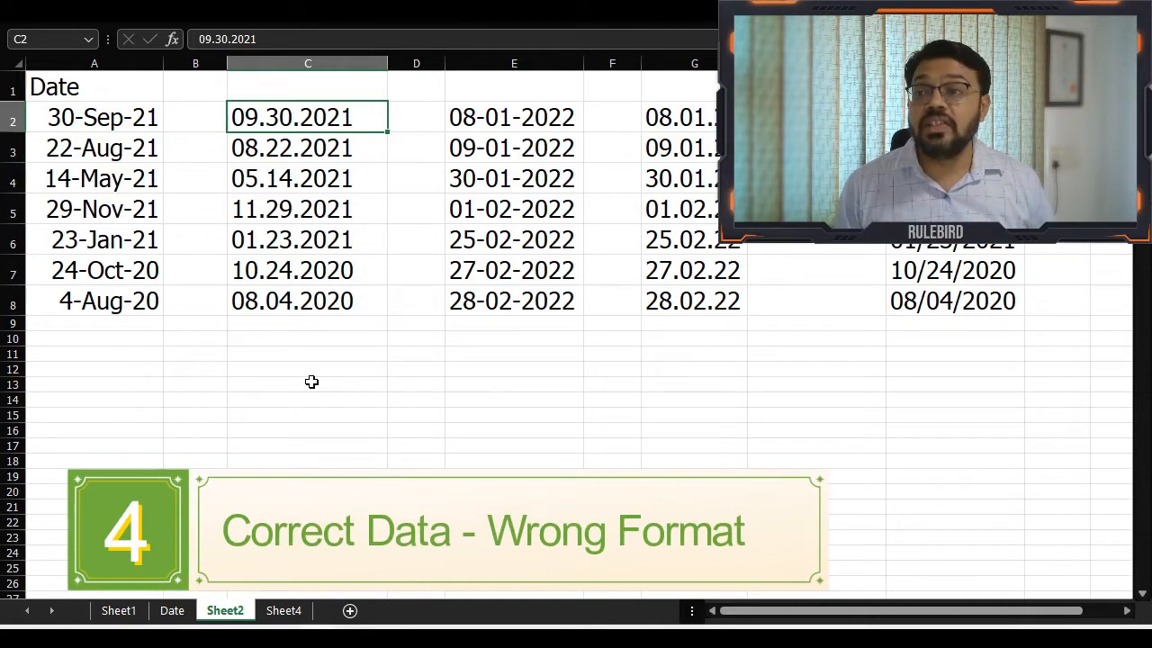
{"action": "right_click", "coordinate": [357, 122]}
{"action": "left_click", "coordinate": [436, 502]}
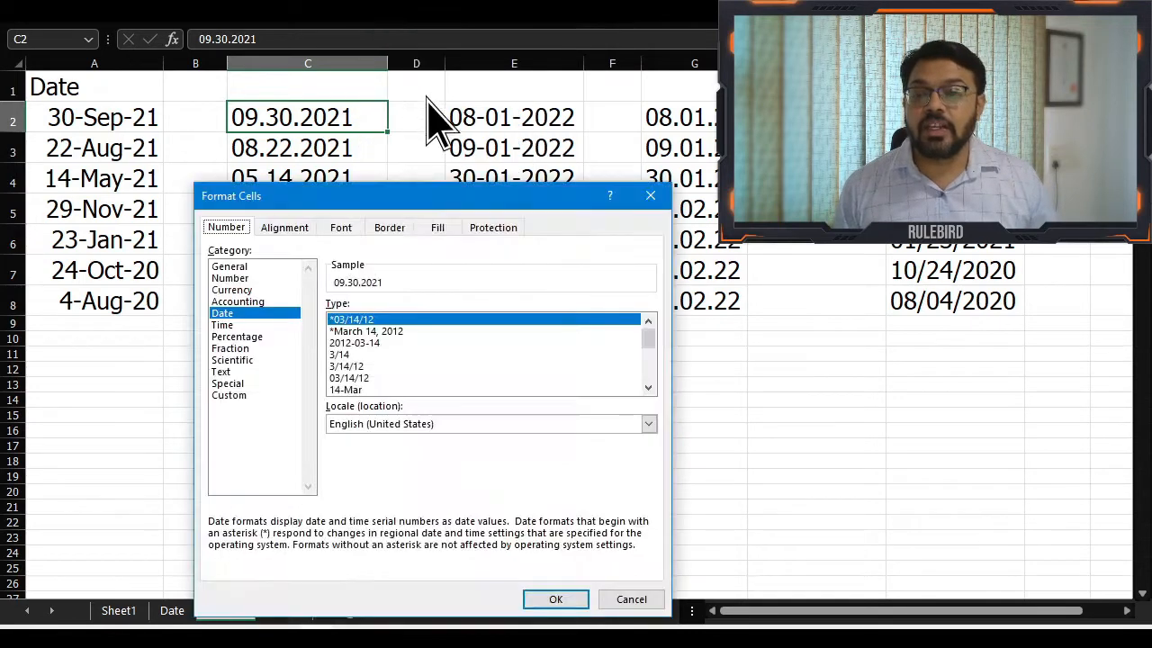
{"action": "left_click_drag", "start_coordinate": [393, 194], "coordinate": [255, 50]}
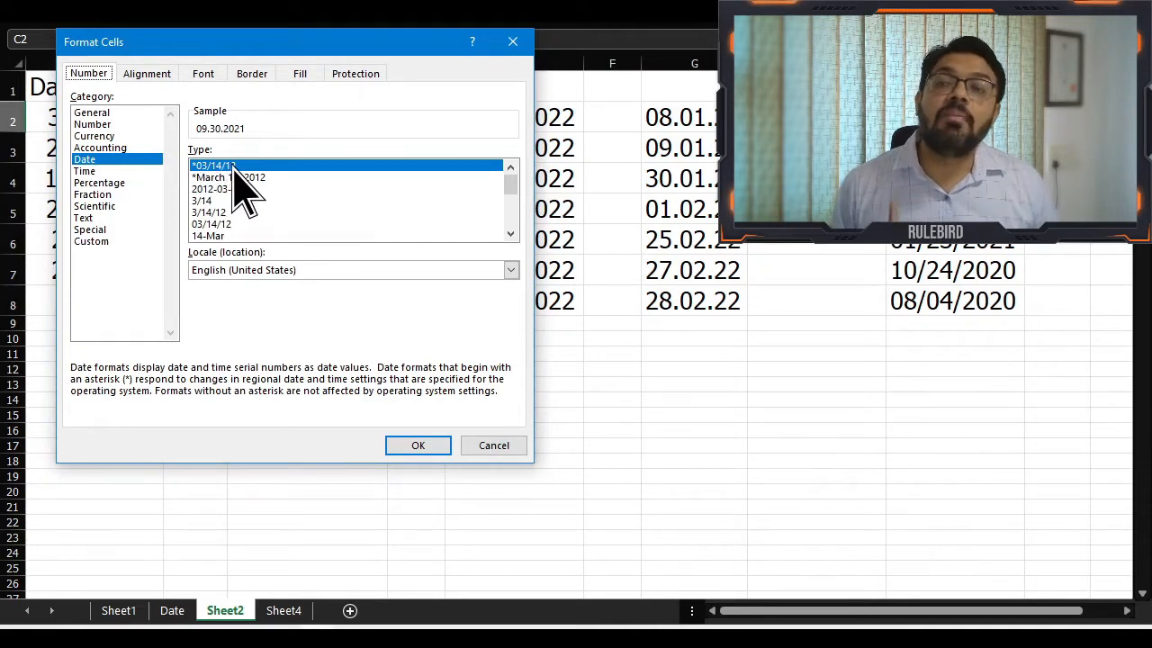
{"action": "left_click_drag", "start_coordinate": [279, 49], "coordinate": [274, 187]}
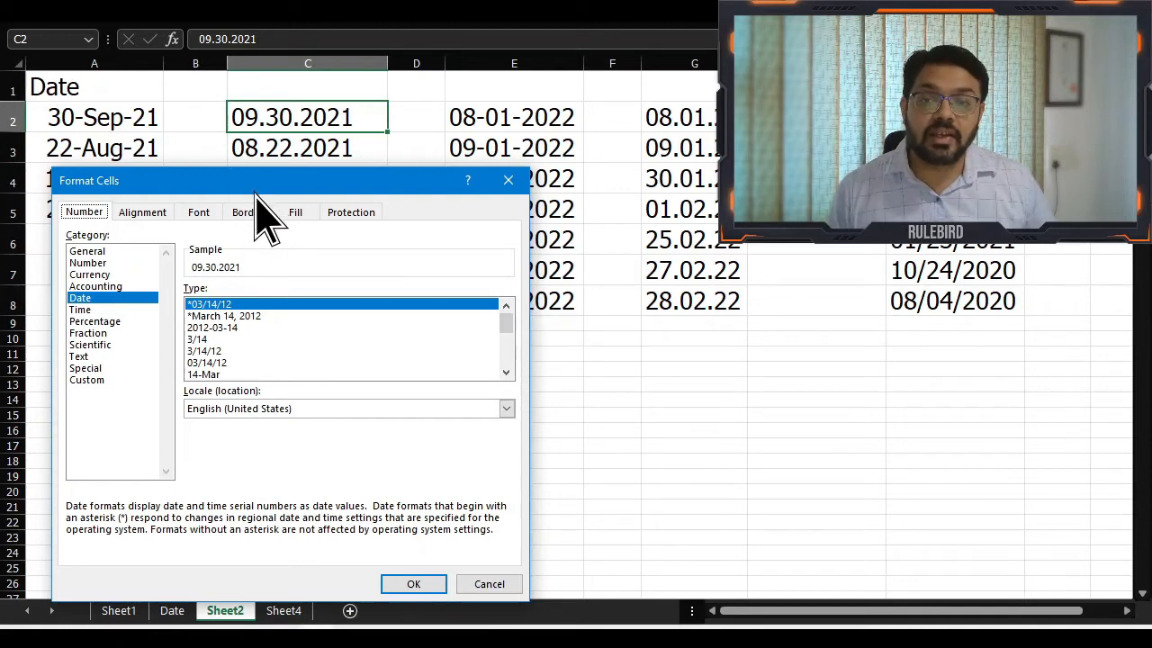
{"action": "left_click", "coordinate": [489, 584]}
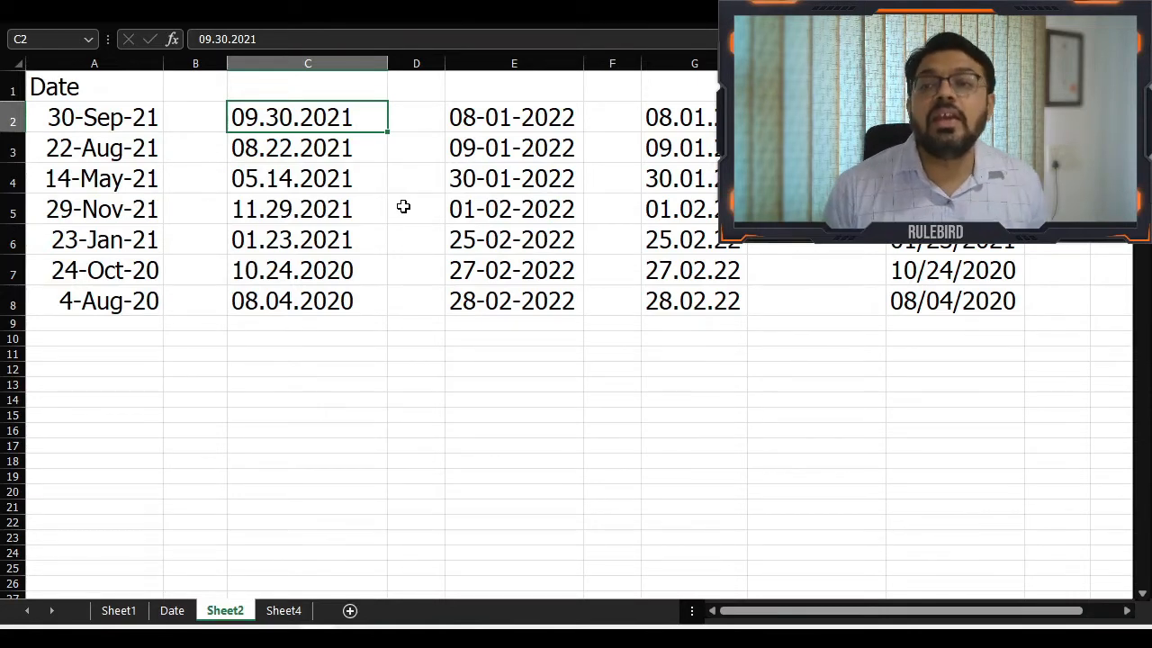
Replace all periods with slashes in C2:C8, undoing and redoing the replacement once
{"action": "key", "text": "ctrl+shift+Down"}
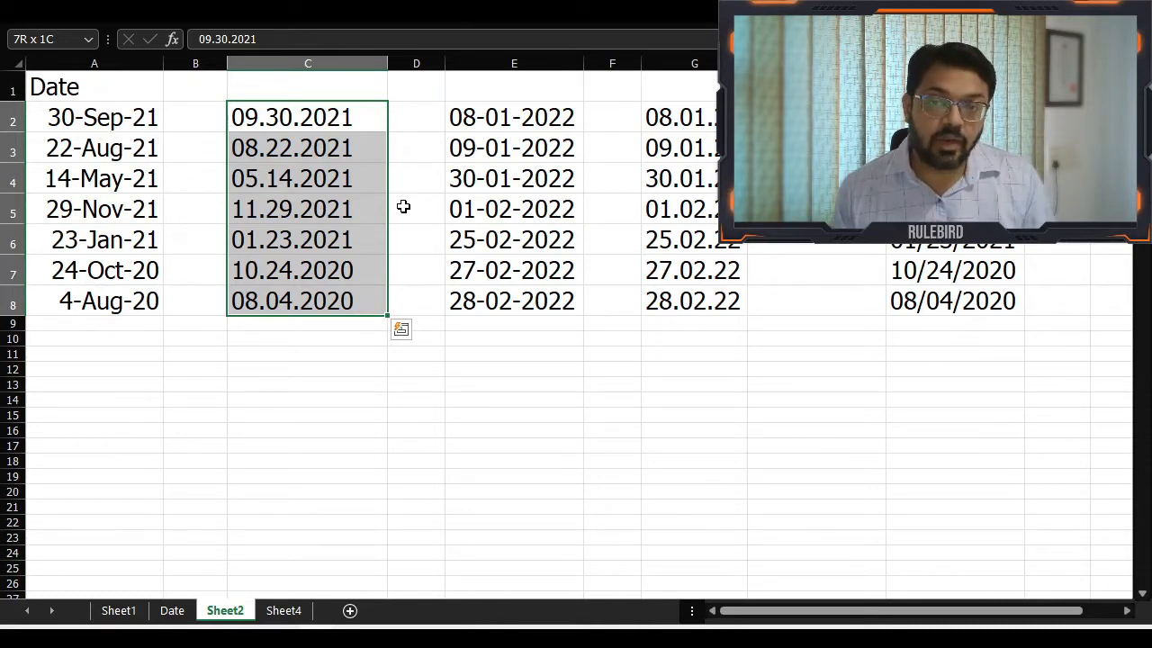
{"action": "key", "text": "ctrl+h"}
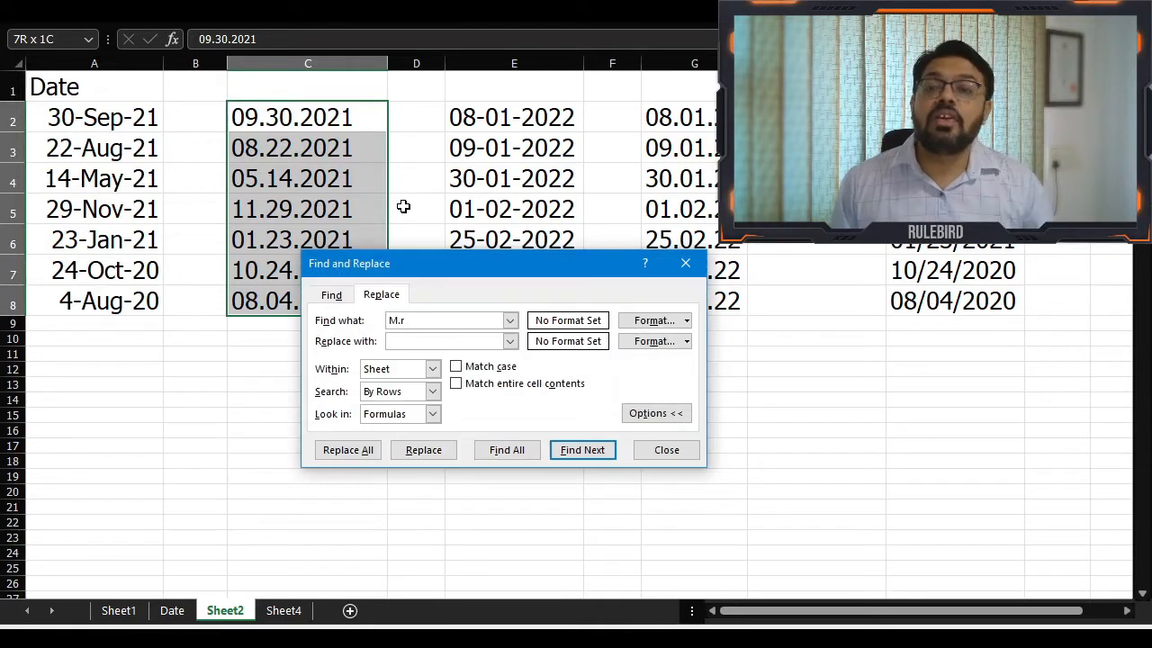
{"action": "left_click_drag", "start_coordinate": [419, 274], "coordinate": [471, 117]}
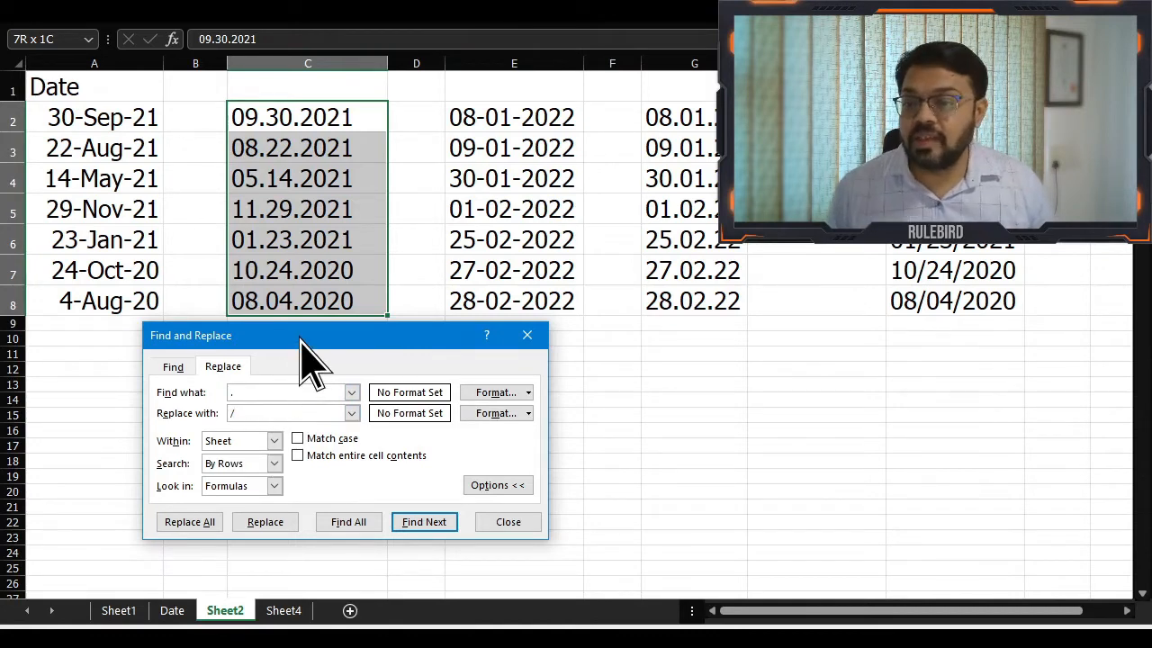
{"action": "left_click_drag", "start_coordinate": [300, 339], "coordinate": [281, 343]}
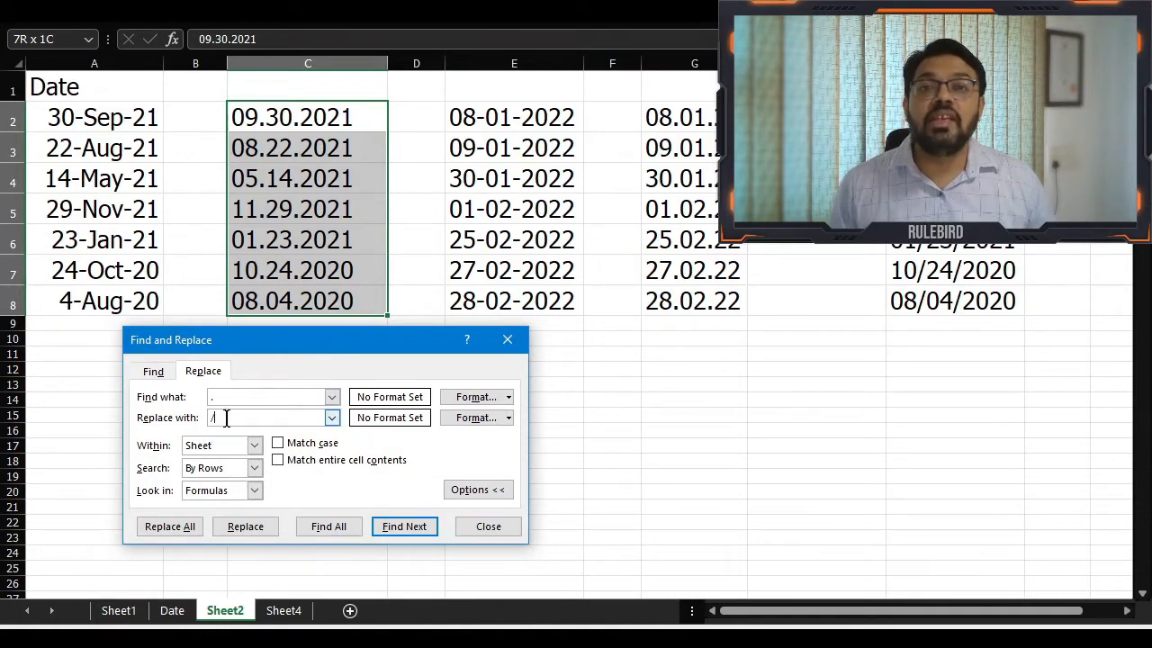
{"action": "left_click", "coordinate": [179, 531]}
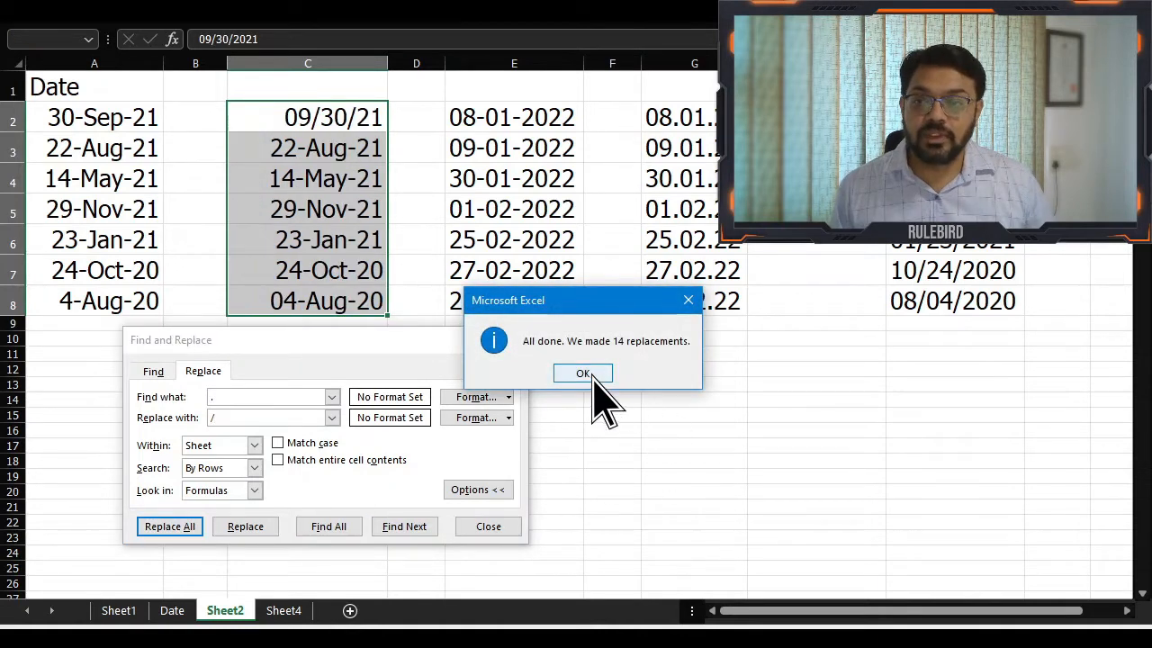
{"action": "left_click", "coordinate": [583, 373]}
{"action": "left_click", "coordinate": [484, 527]}
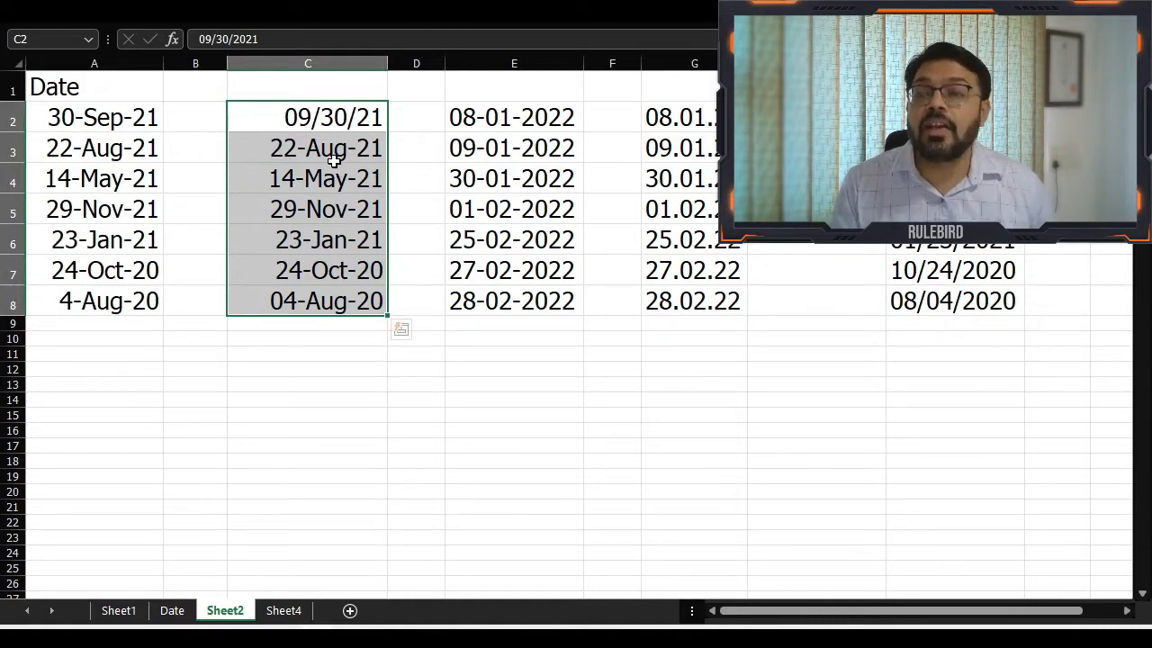
{"action": "key", "text": "ctrl+z"}
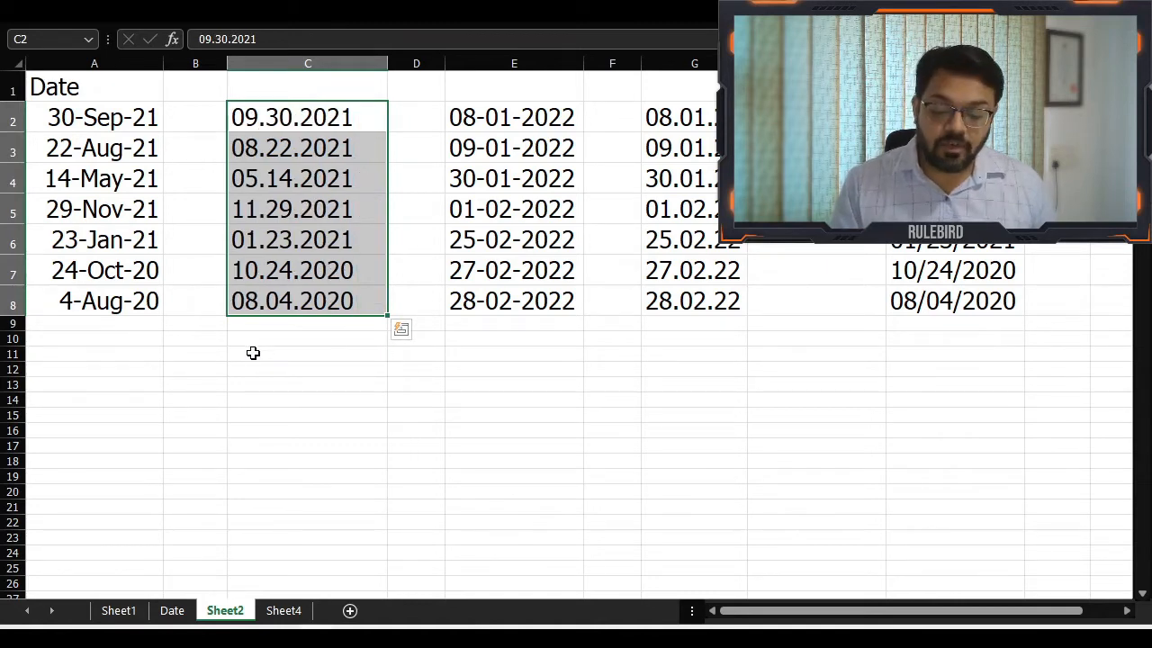
{"action": "key", "text": "ctrl+y"}
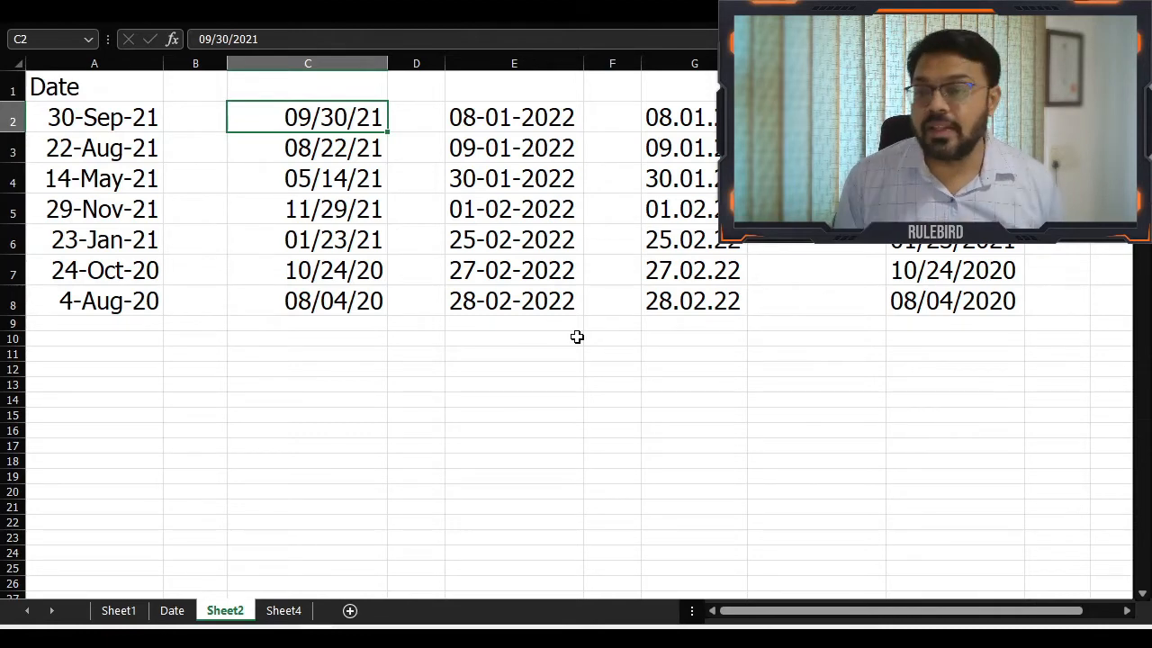
Format C2:C8 as dates with the English (United Kingdom) locale and the 14/03/2012 type
{"action": "key", "text": "ctrl+shift+Down"}
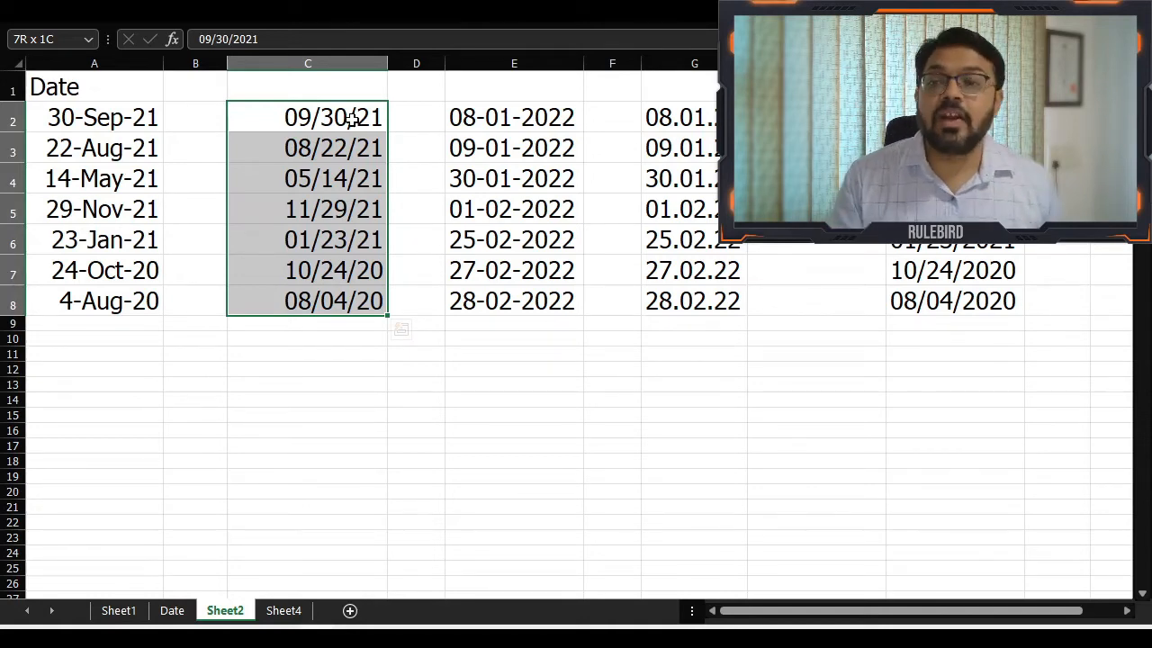
{"action": "key", "text": "ctrl+1"}
{"action": "left_click_drag", "start_coordinate": [425, 47], "coordinate": [223, 57]}
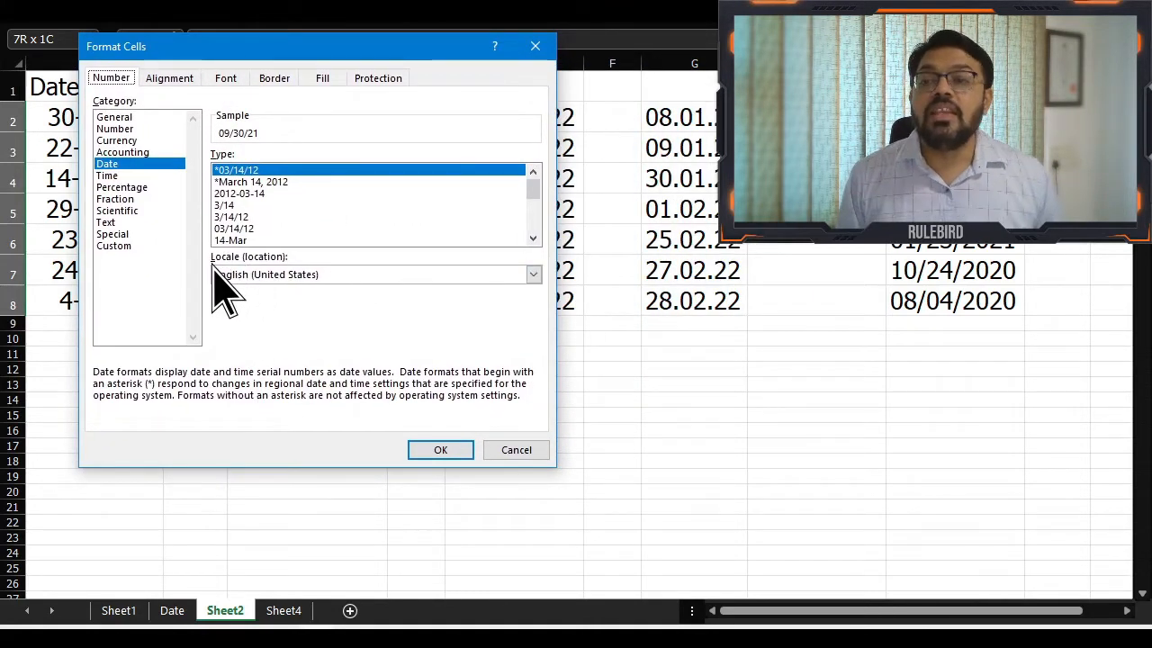
{"action": "left_click", "coordinate": [270, 274]}
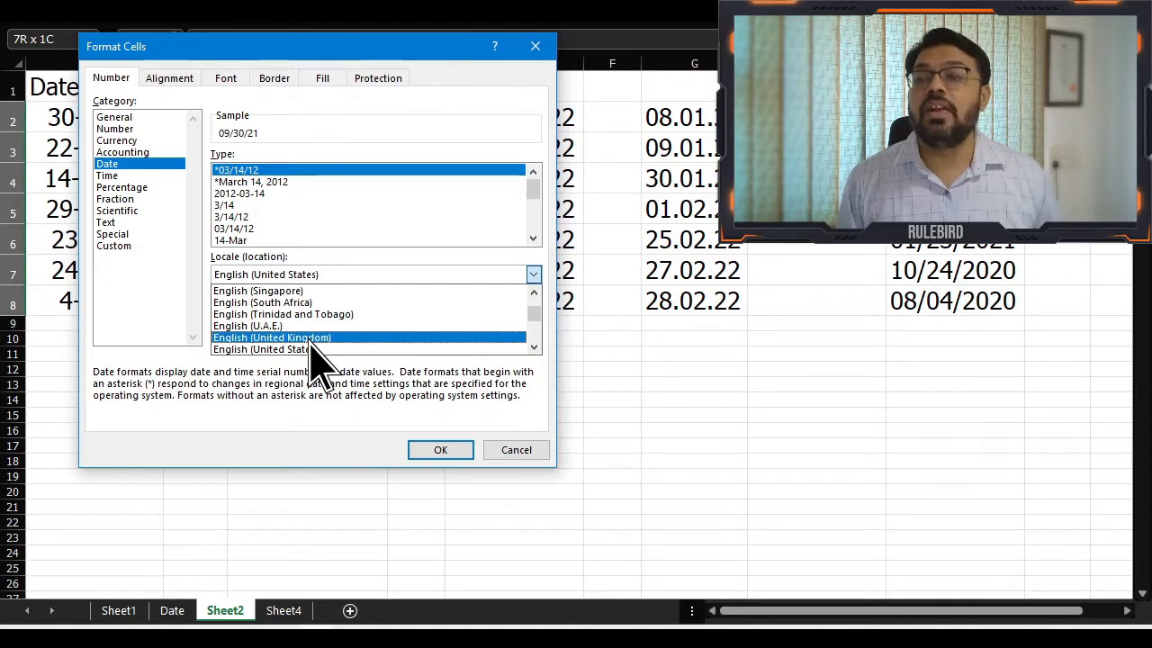
{"action": "left_click", "coordinate": [310, 338]}
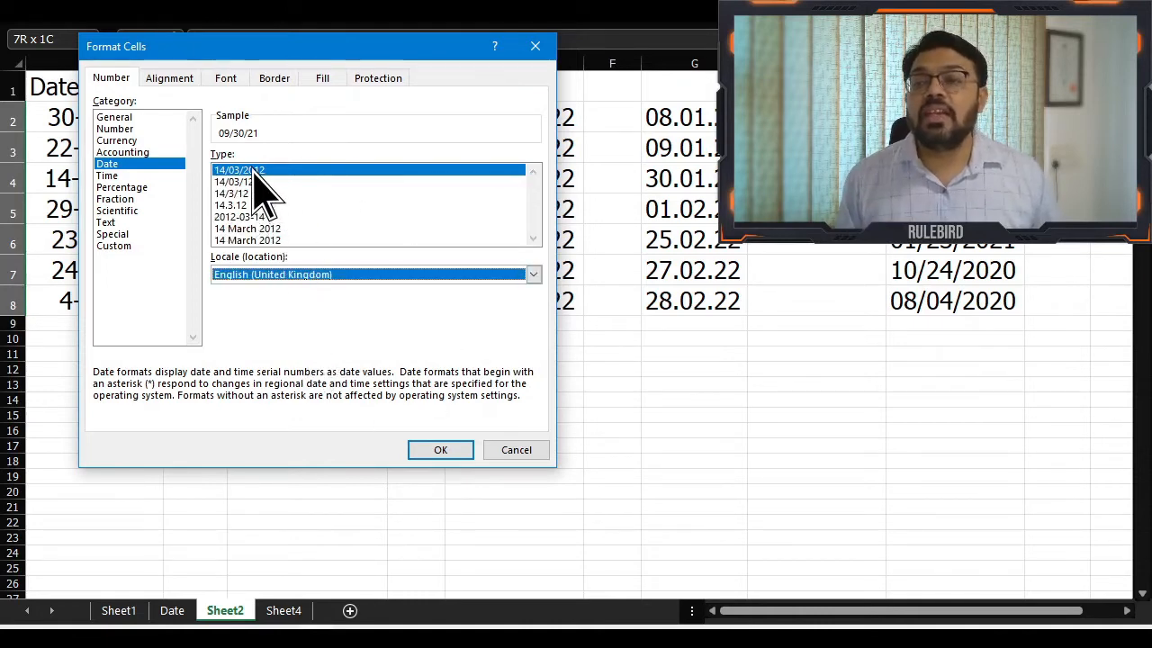
{"action": "left_click", "coordinate": [441, 456]}
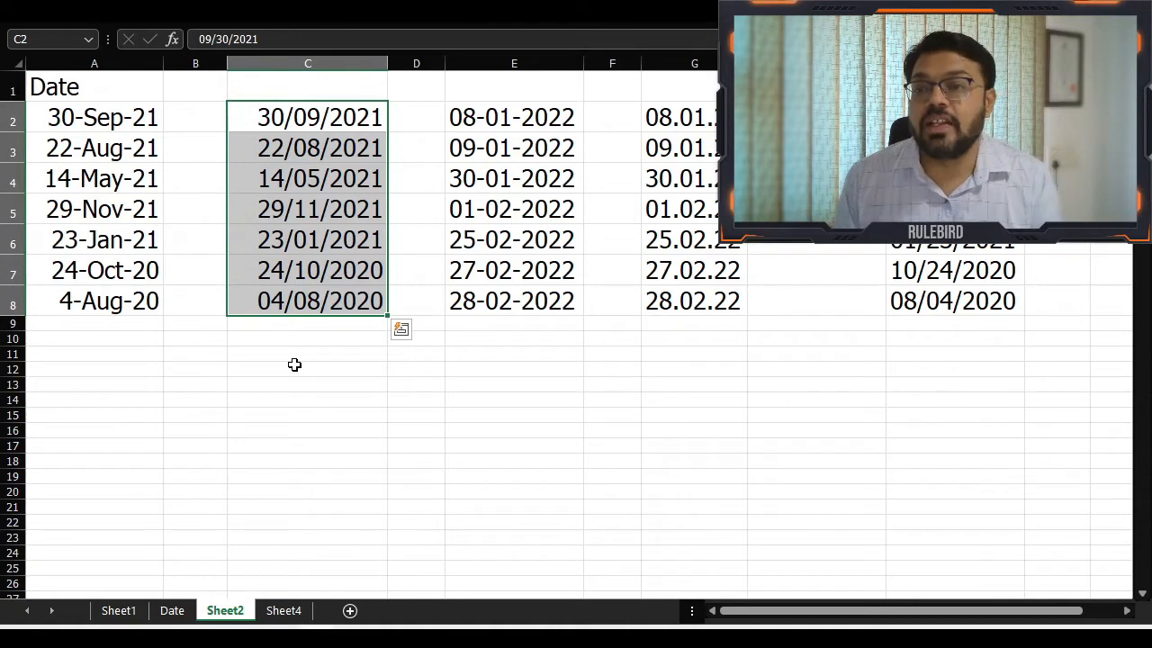
Compare C2:C8 by undoing and redoing the locale format, and check C2's stored date in cell edit mode
{"action": "key", "text": "ctrl+z"}
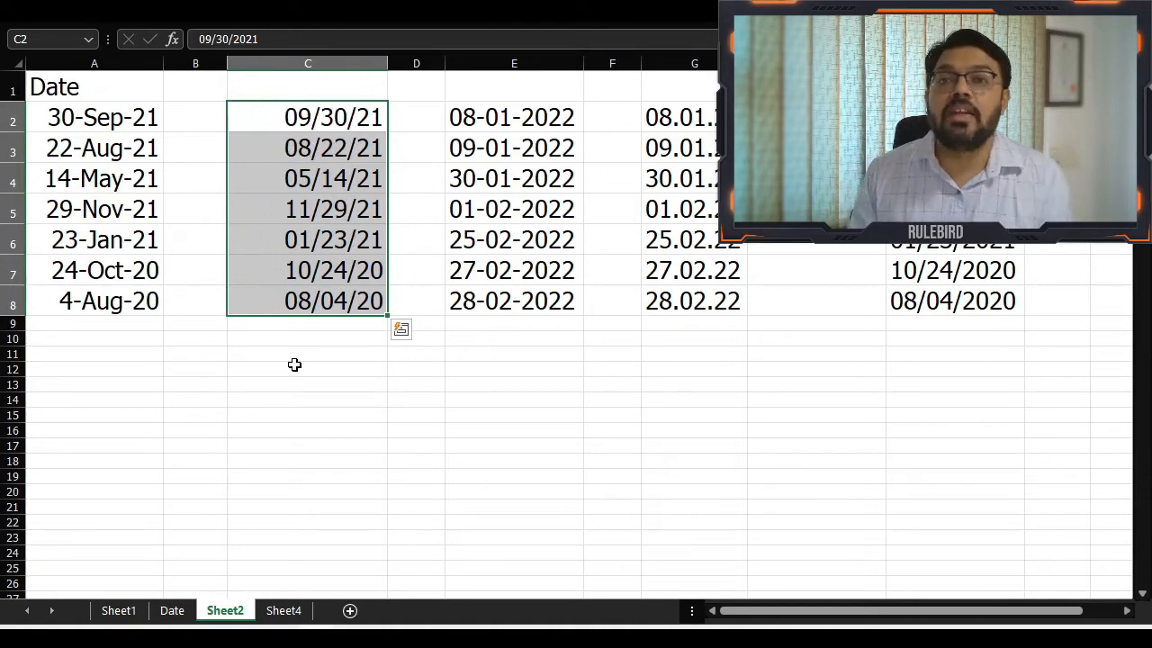
{"action": "key", "text": "ctrl+y"}
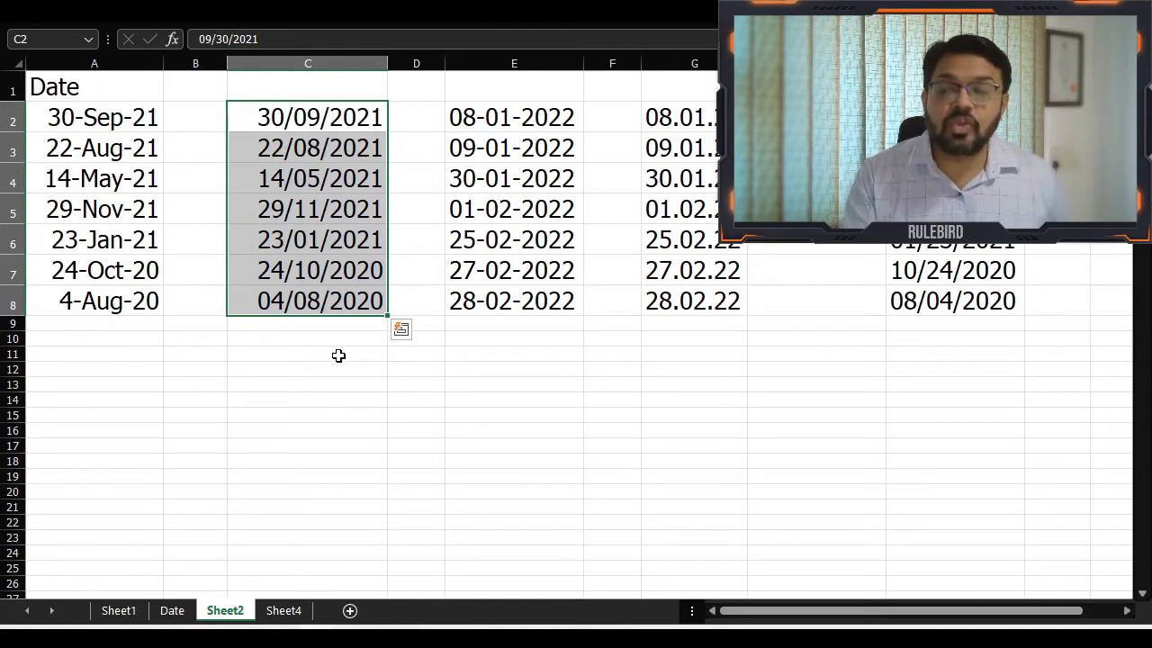
{"action": "key", "text": "F2"}
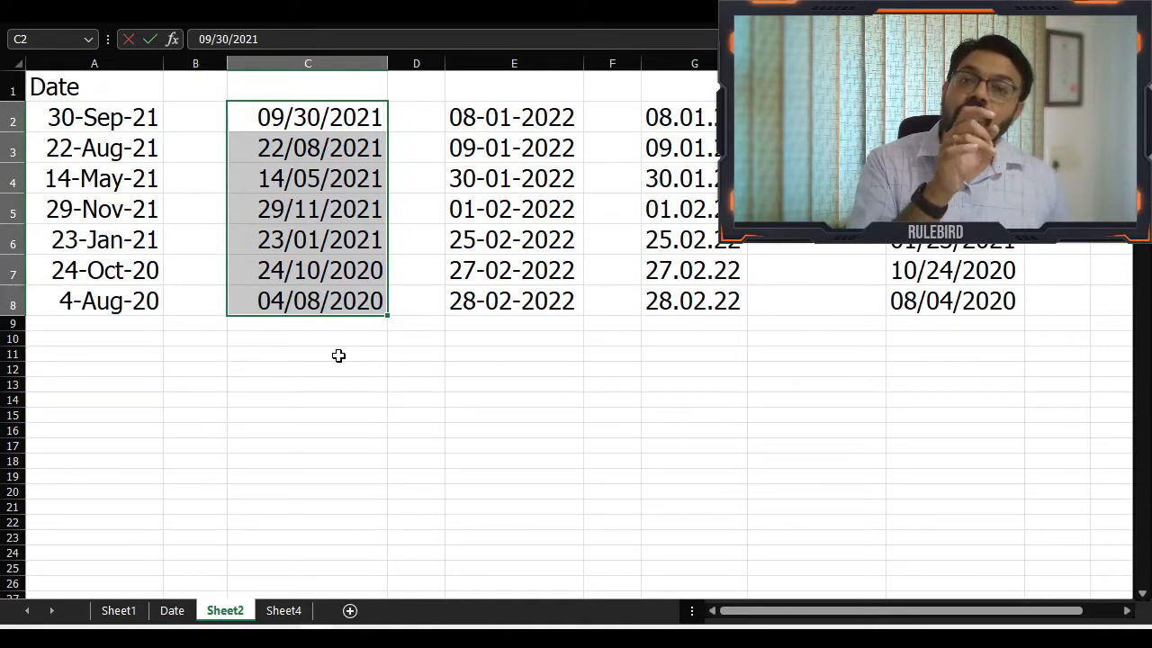
{"action": "key", "text": "Escape"}
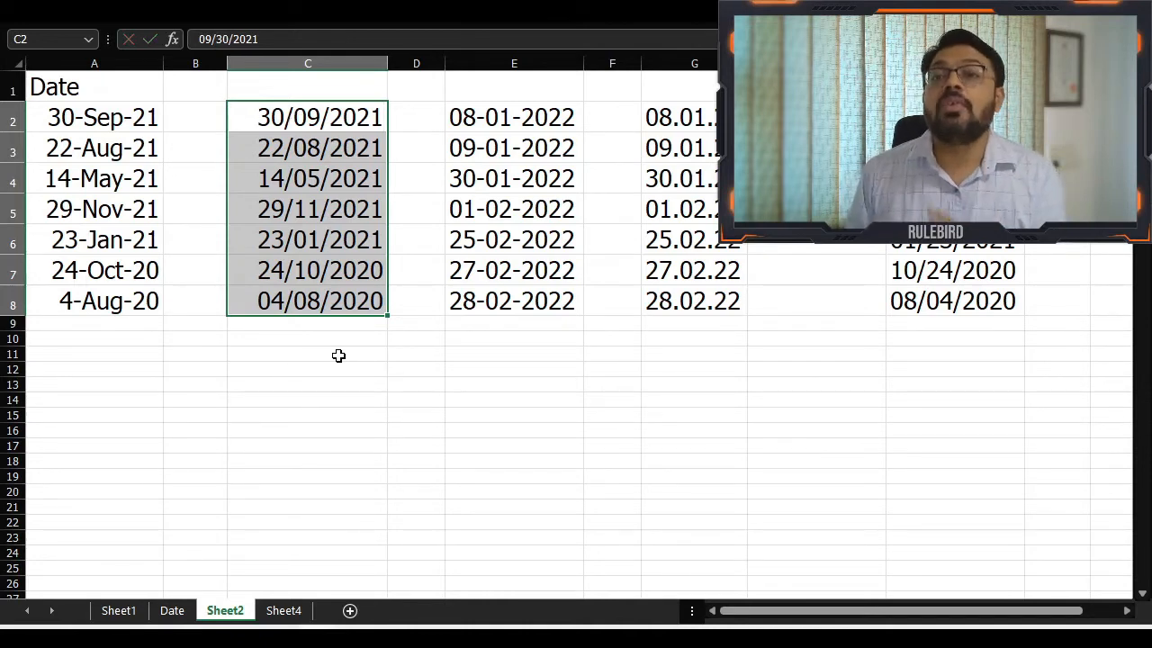
Change the date format of C2:C8 to the English (India) locale with the 14-03-2012 type
{"action": "right_click", "coordinate": [271, 169]}
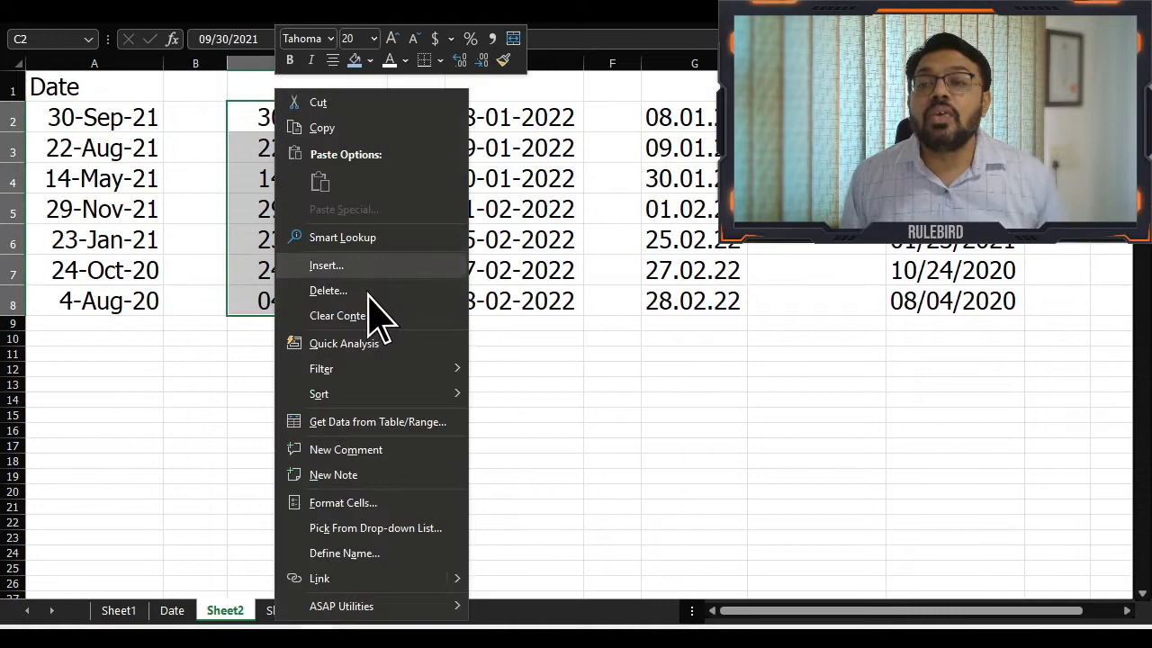
{"action": "left_click", "coordinate": [331, 506]}
{"action": "left_click_drag", "start_coordinate": [370, 202], "coordinate": [332, 70]}
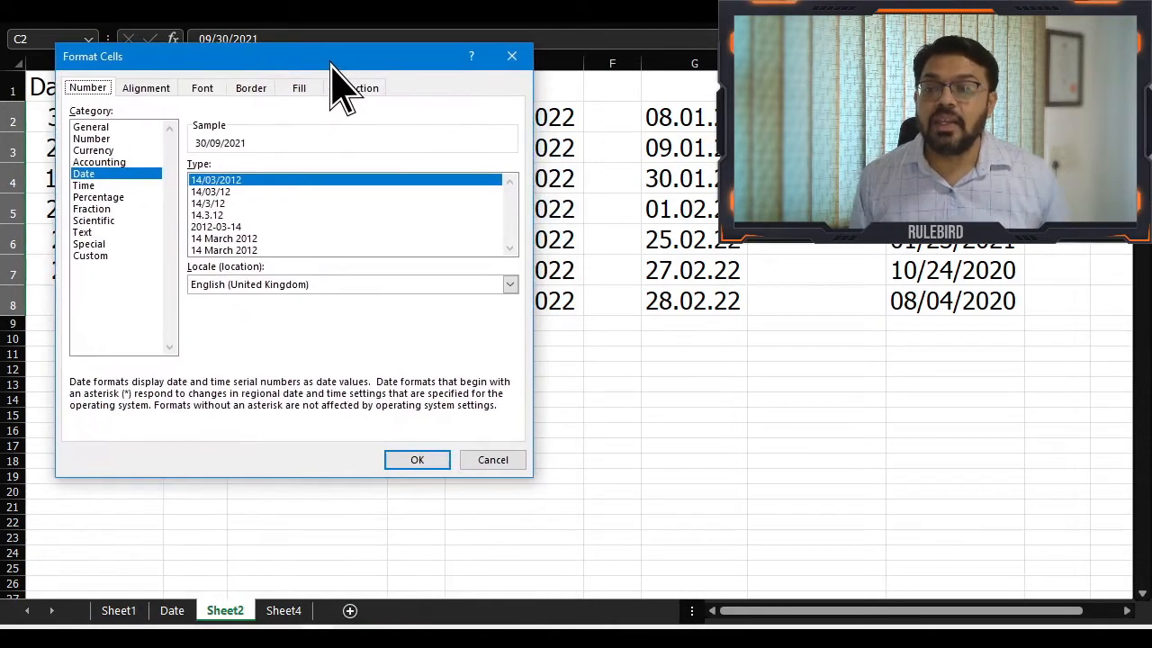
{"action": "left_click", "coordinate": [340, 285]}
{"action": "scroll", "coordinate": [512, 315], "scroll_direction": "up", "scroll_amount": 2}
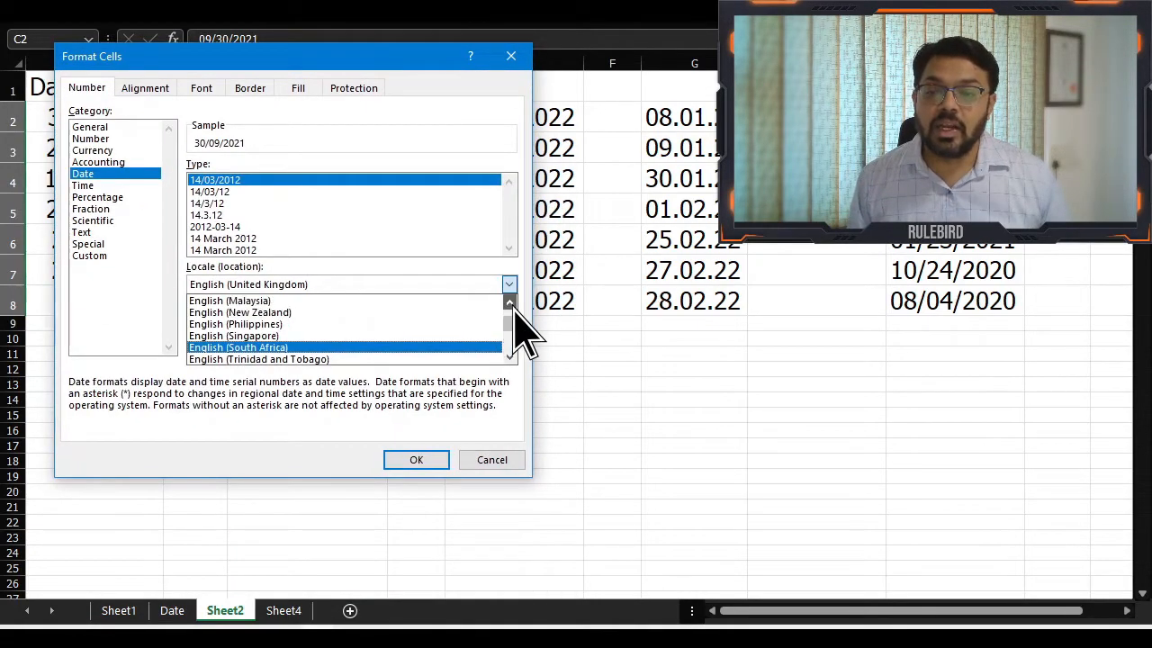
{"action": "scroll", "coordinate": [512, 315], "scroll_direction": "up", "scroll_amount": 1}
{"action": "left_click", "coordinate": [296, 313]}
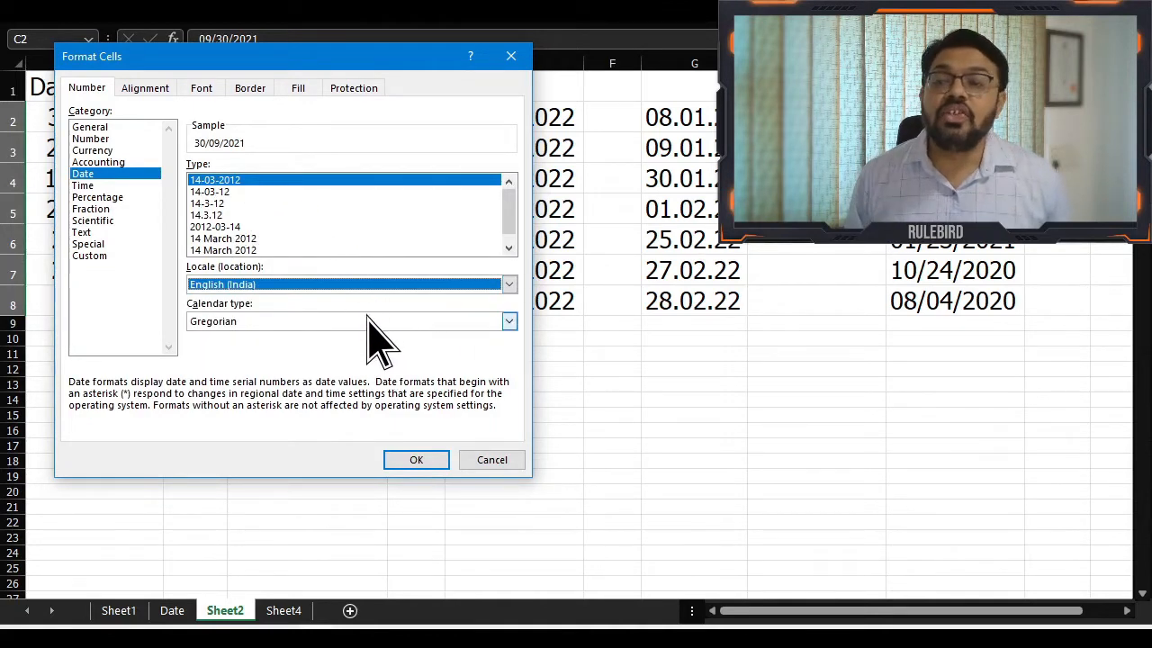
{"action": "left_click", "coordinate": [425, 464]}
{"action": "left_click", "coordinate": [327, 376]}
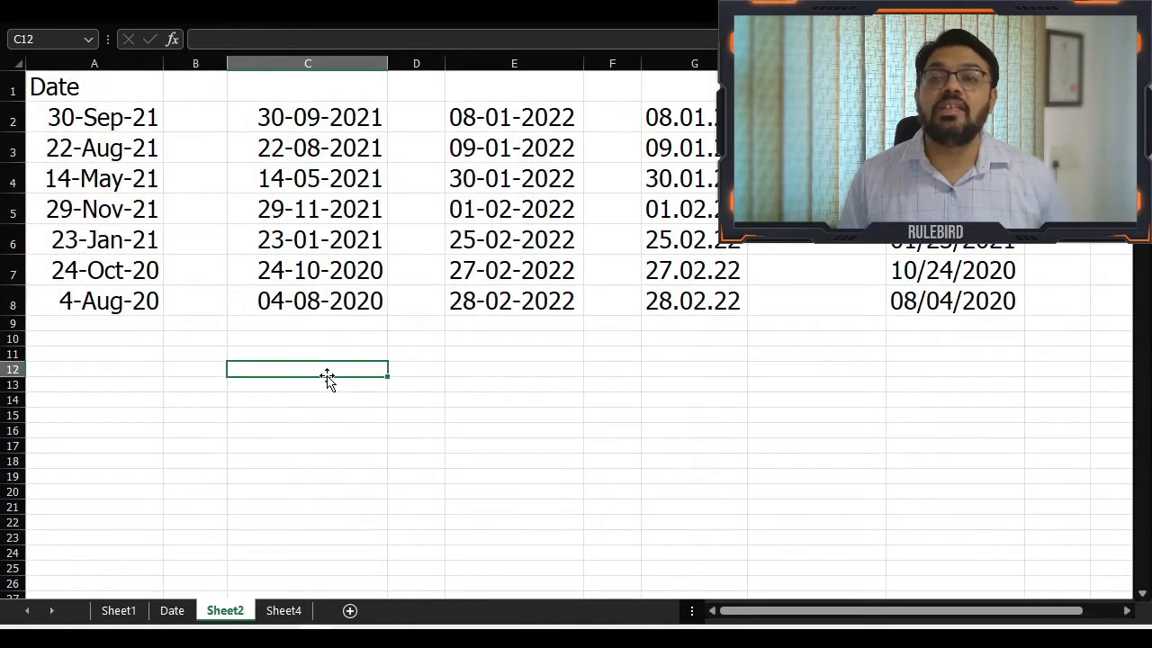
Inspect the stored date in C2 in cell edit mode, leaving it unedited
{"action": "left_click", "coordinate": [289, 124]}
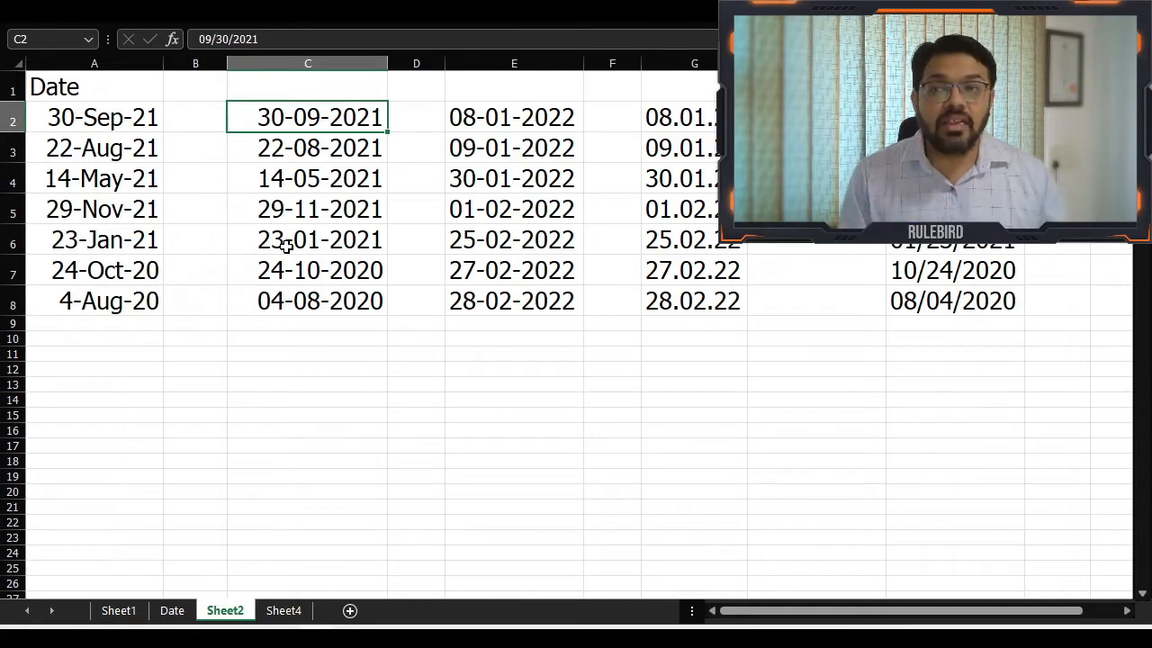
{"action": "key", "text": "F2"}
{"action": "key", "text": "Escape"}
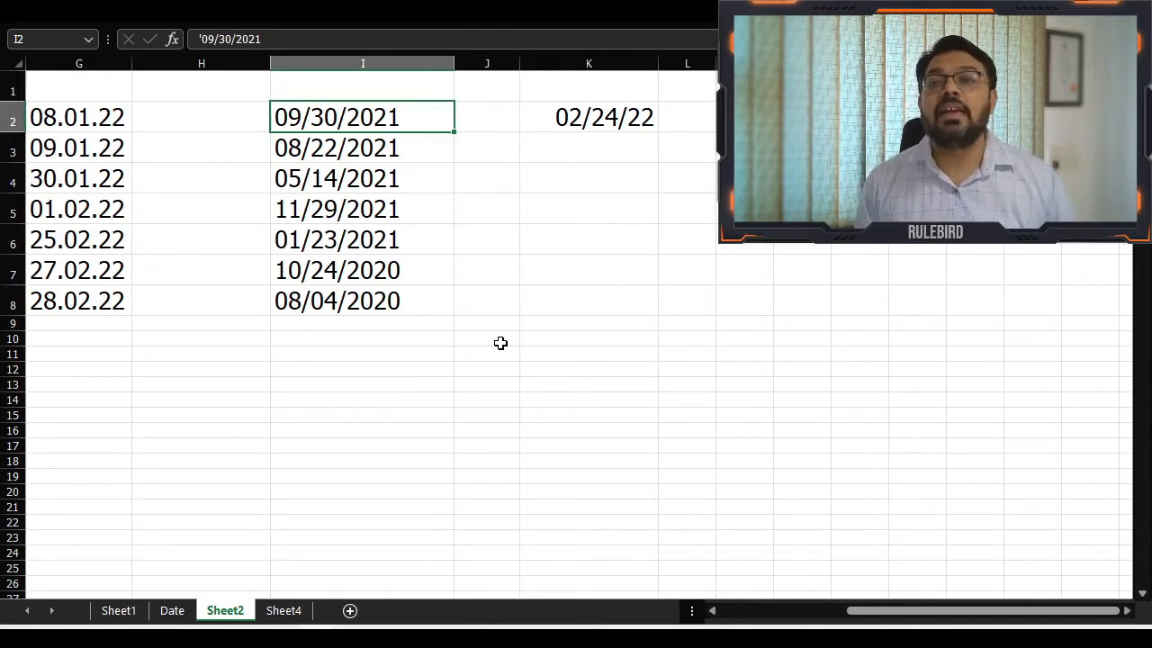
Apply the Date number format to the text date in I2
{"action": "left_click", "coordinate": [545, 26]}
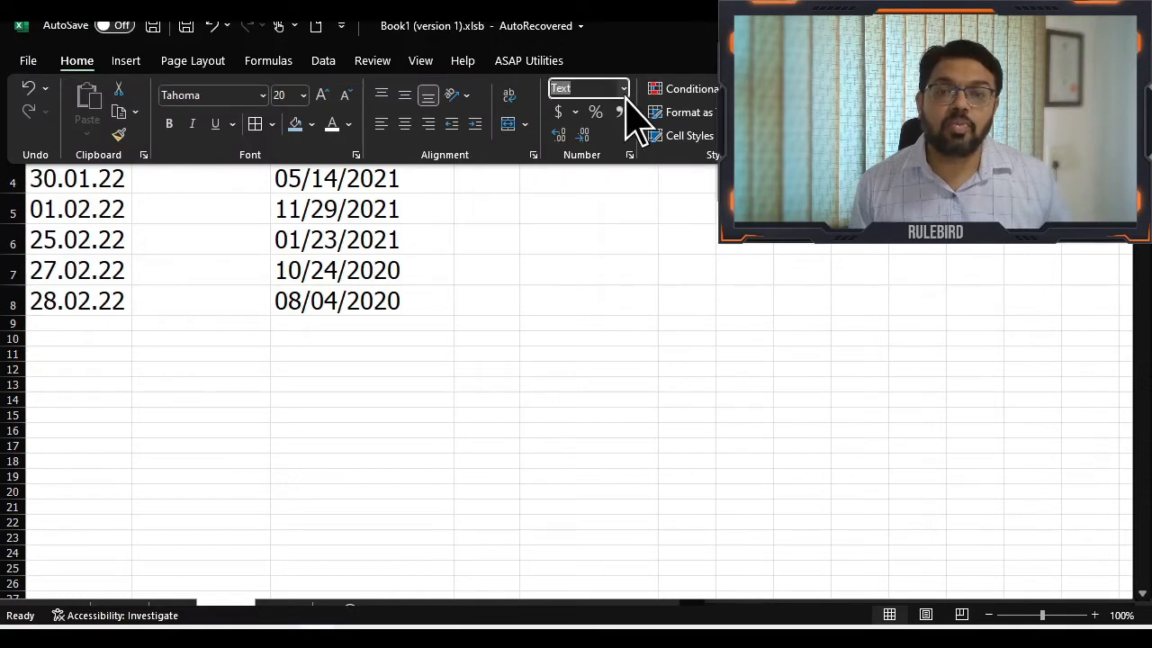
{"action": "left_click", "coordinate": [624, 90]}
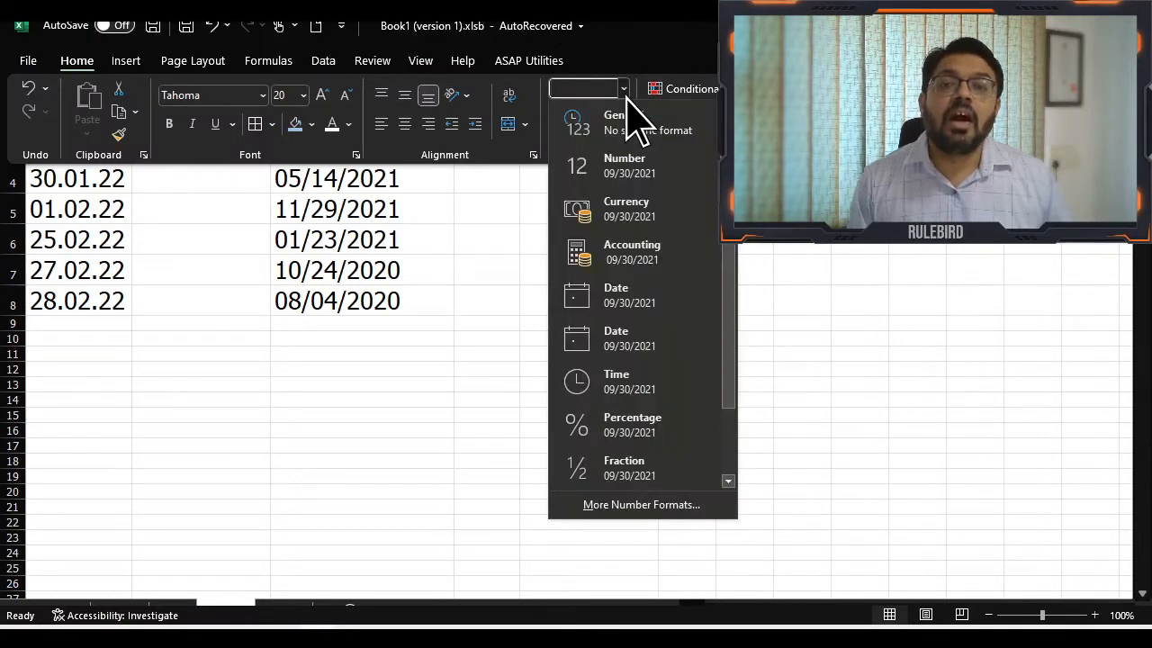
{"action": "left_click", "coordinate": [657, 304]}
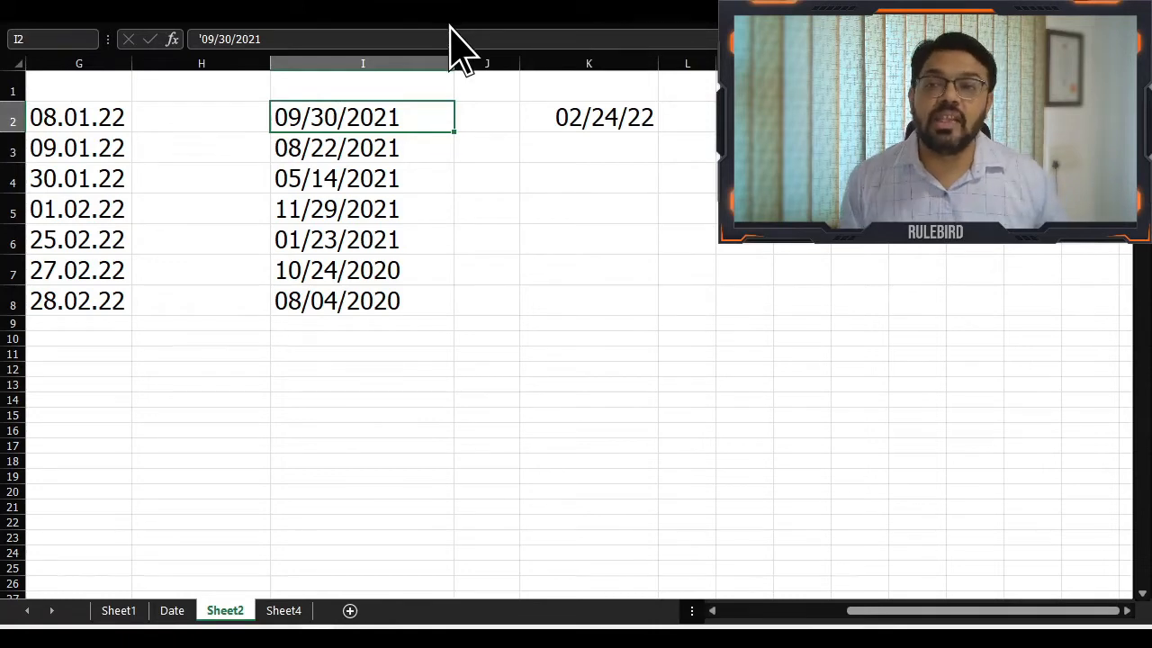
{"action": "left_click", "coordinate": [452, 29]}
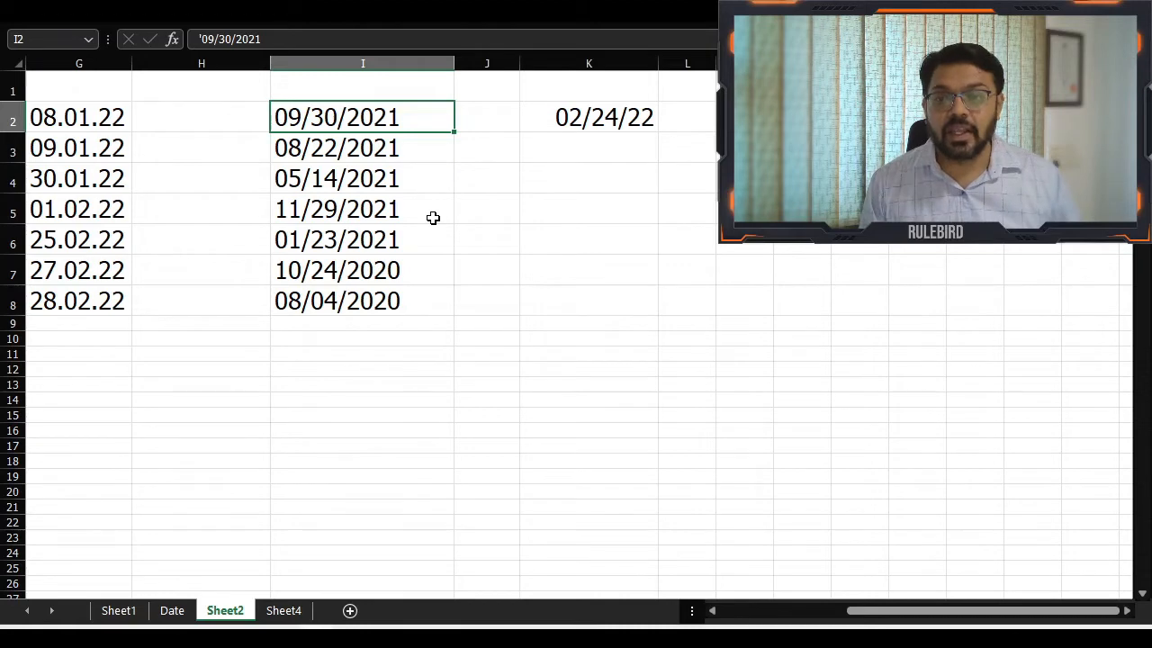
Enter 1 in the empty cell H4 and copy that cell
{"action": "key", "text": "Left"}
{"action": "key", "text": "Down"}
{"action": "key", "text": "Down"}
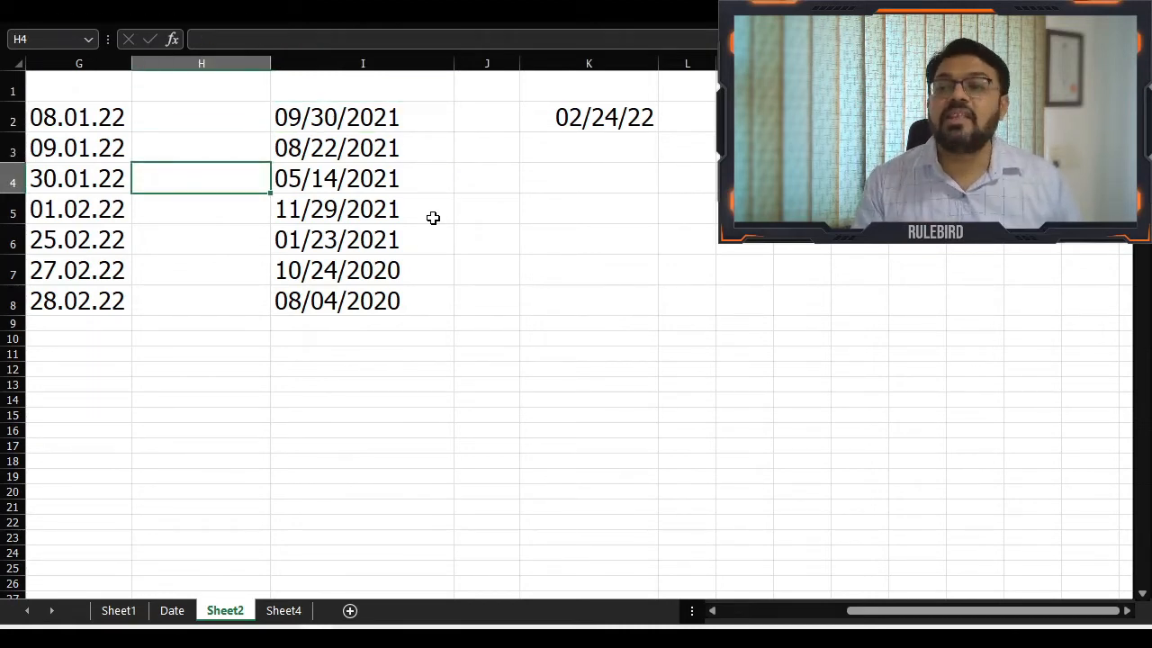
{"action": "type", "text": "1"}
{"action": "key", "text": "Return"}
{"action": "key", "text": "Up"}
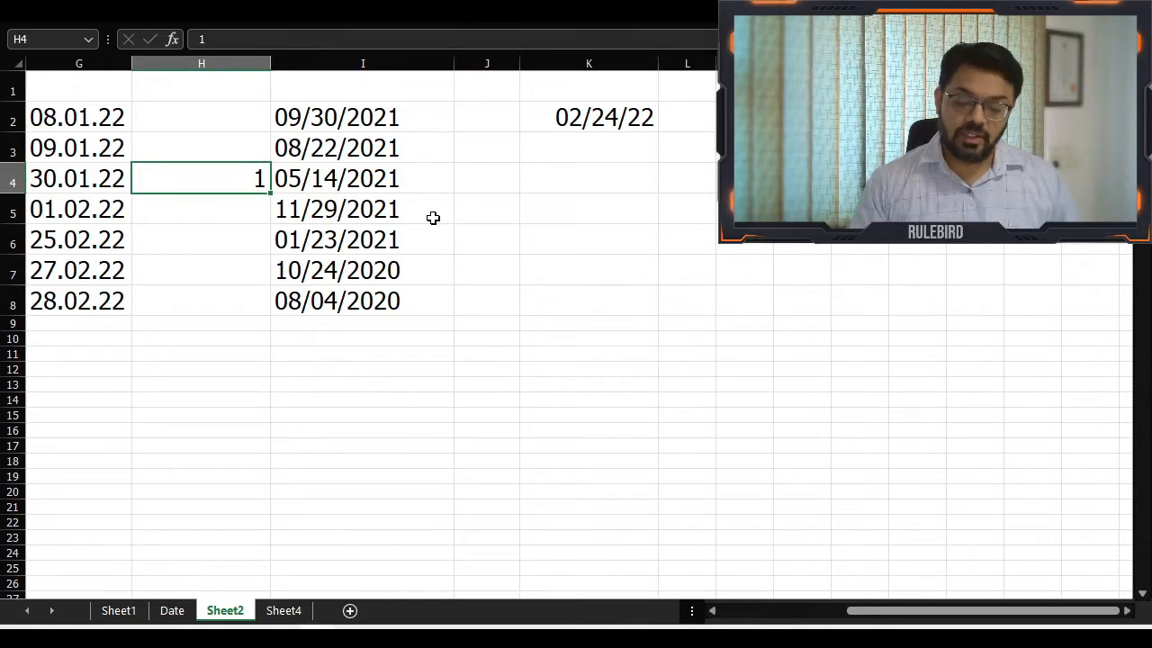
{"action": "key", "text": "ctrl+c"}
Multiply the text dates in I2:I8 by the copied 1, using Paste Special with the Values and Multiply options
{"action": "key", "text": "Right"}
{"action": "key", "text": "Up"}
{"action": "key", "text": "Up"}
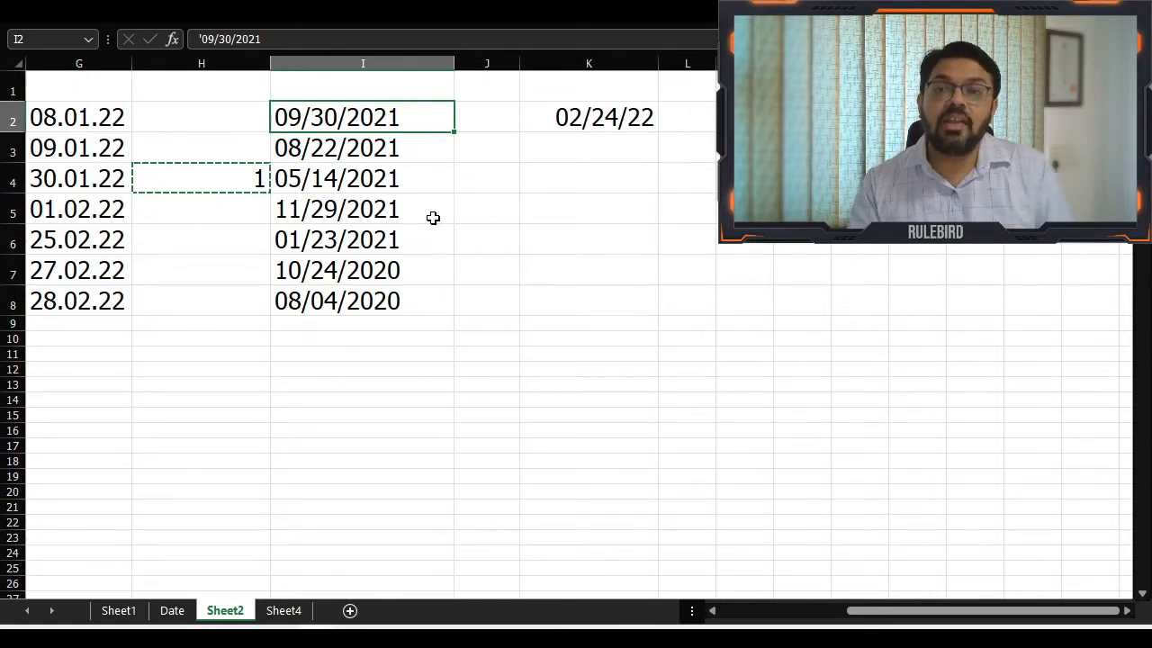
{"action": "key", "text": "ctrl+shift+Down"}
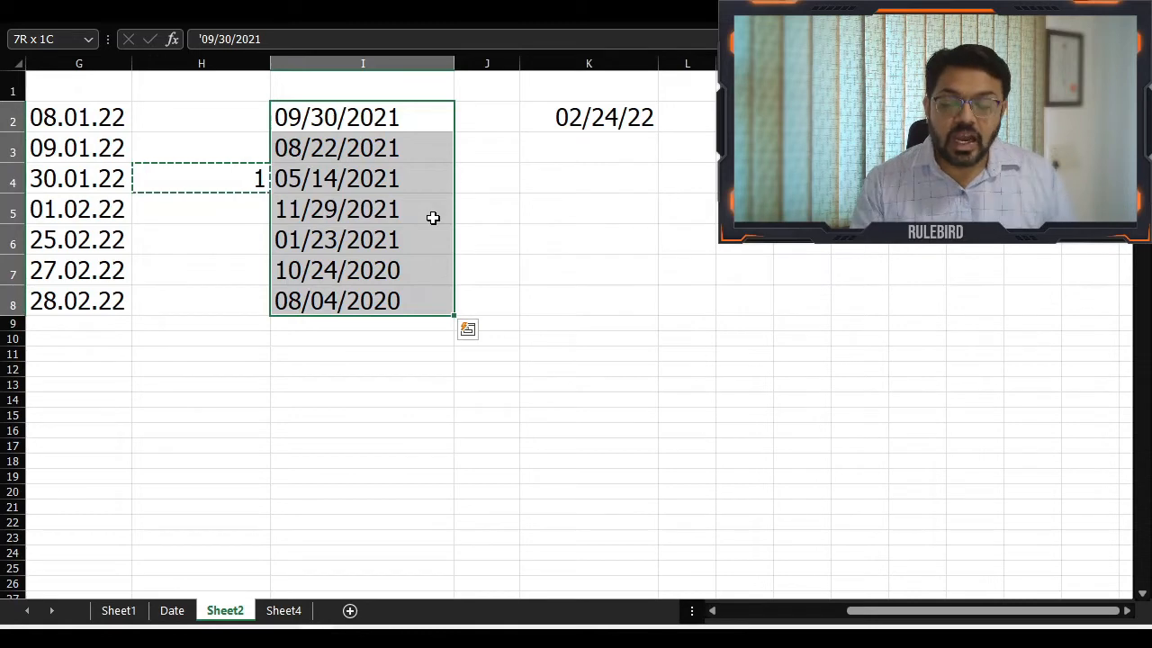
{"action": "left_click", "coordinate": [382, 23]}
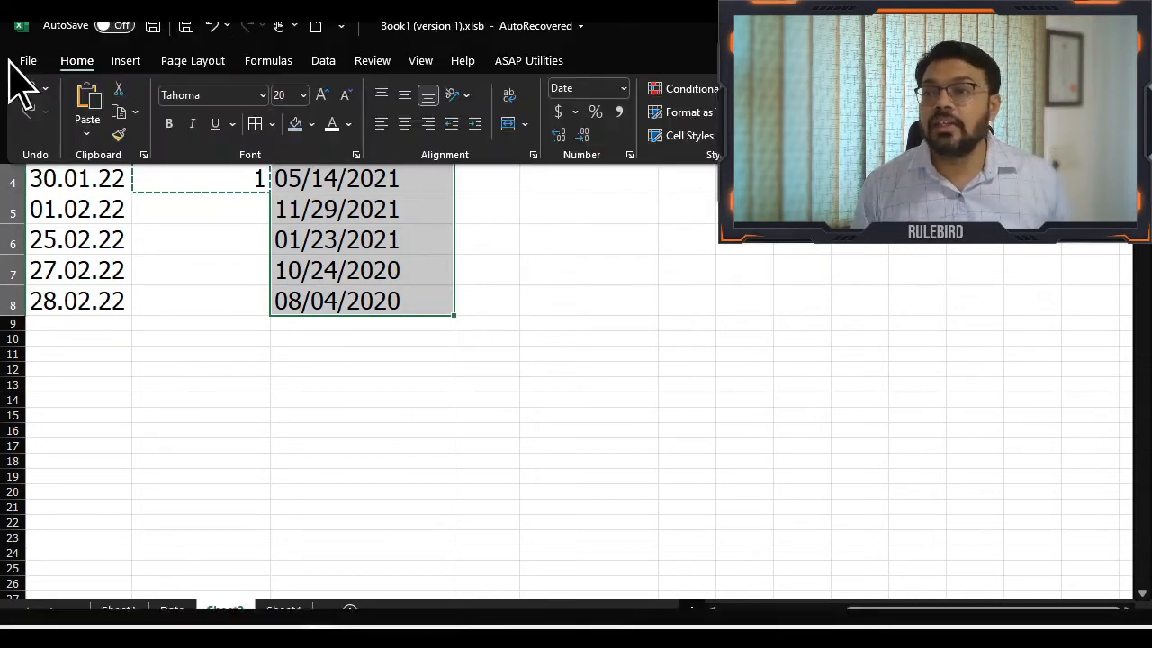
{"action": "left_click", "coordinate": [87, 133]}
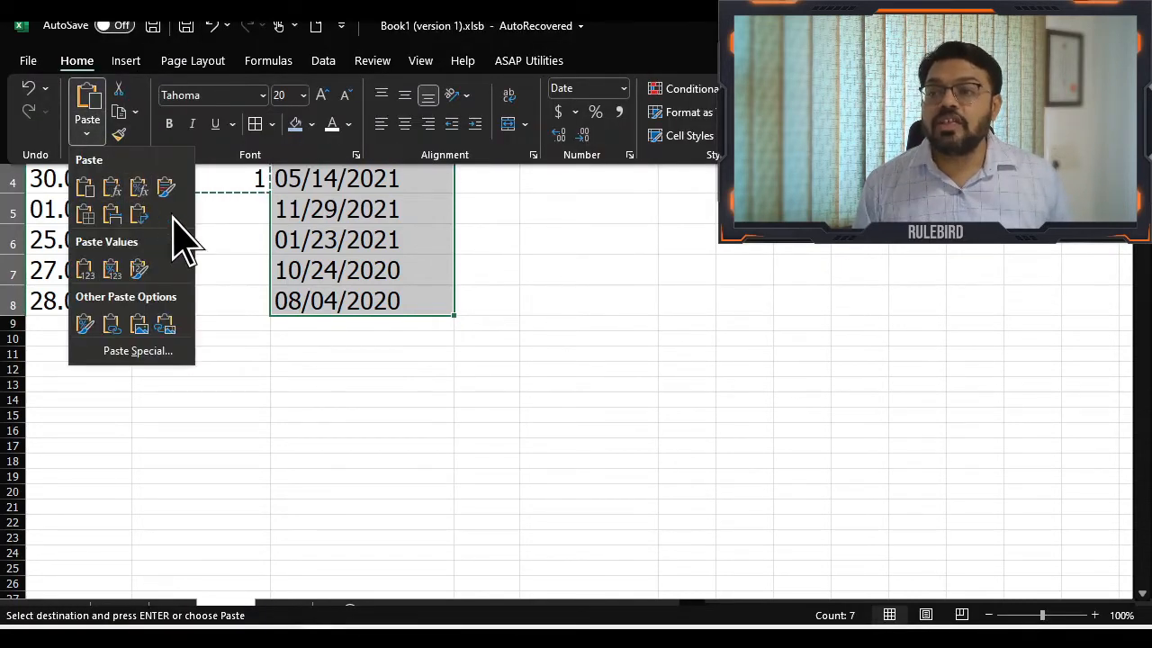
{"action": "left_click", "coordinate": [166, 356]}
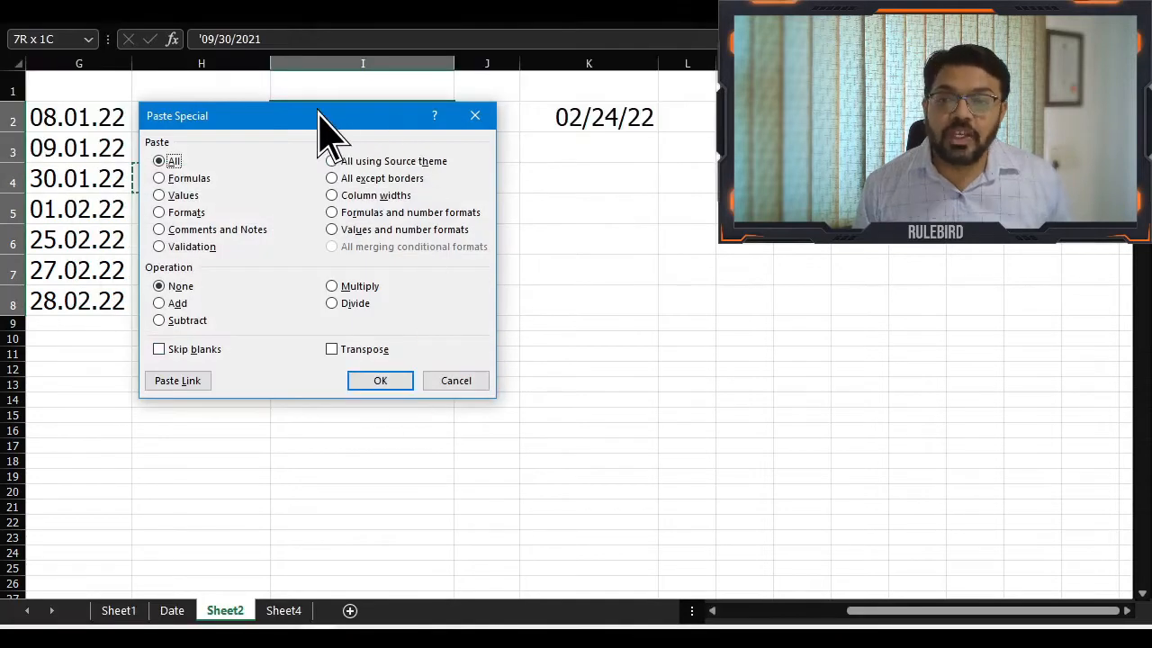
{"action": "left_click_drag", "start_coordinate": [321, 116], "coordinate": [272, 72]}
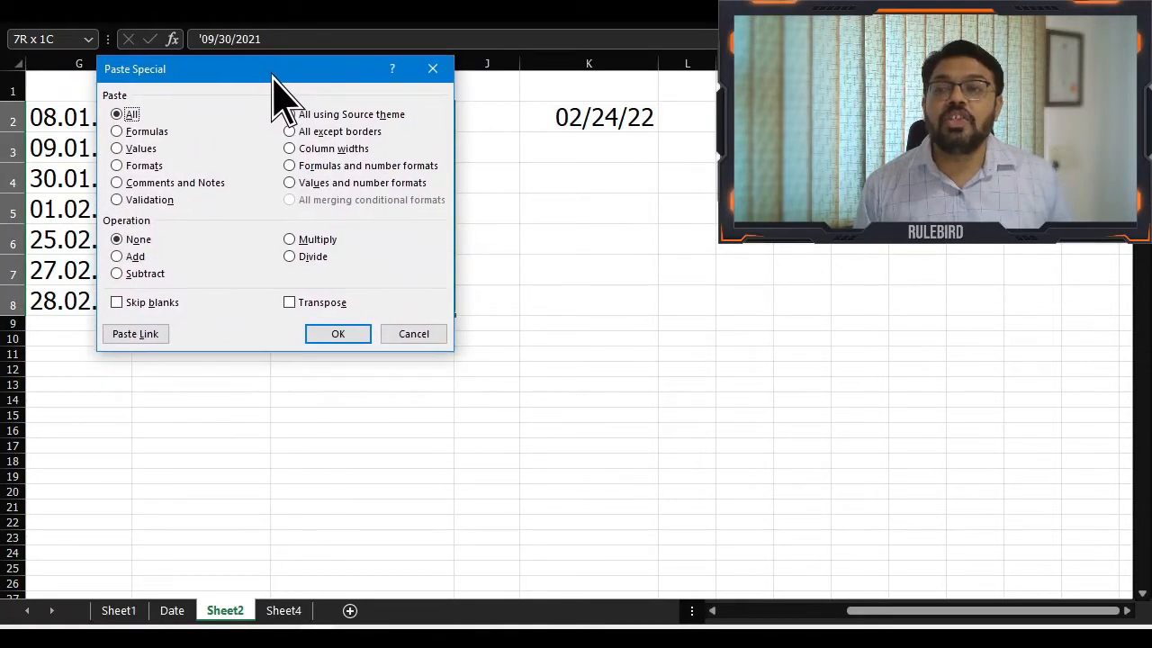
{"action": "left_click", "coordinate": [144, 149]}
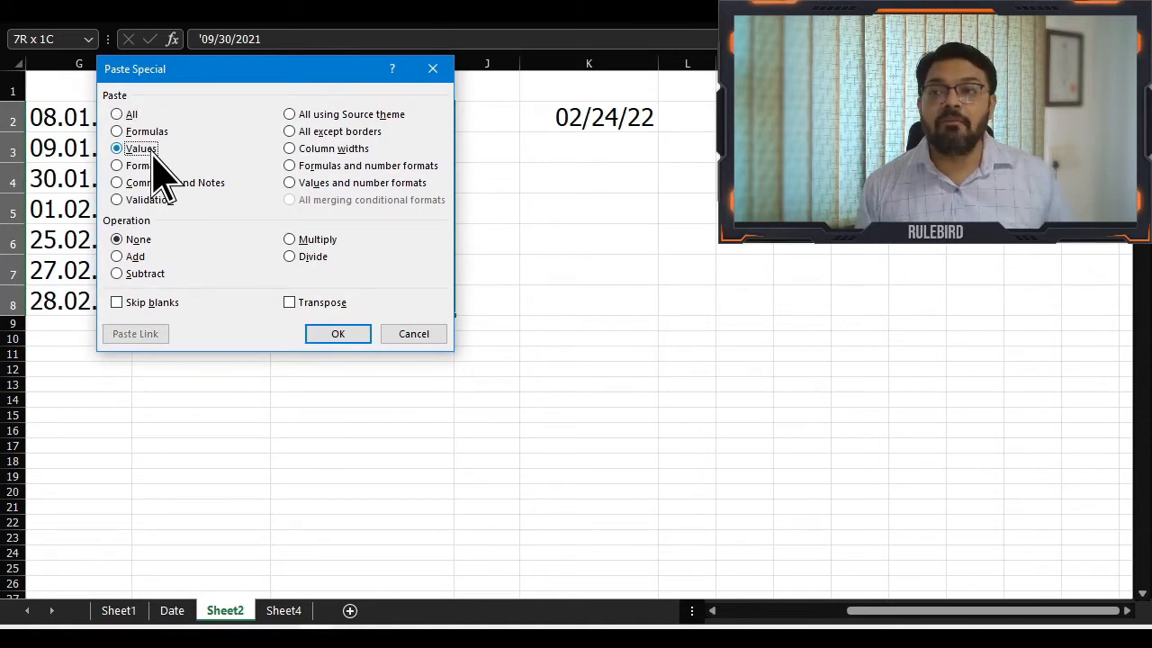
{"action": "left_click", "coordinate": [325, 243]}
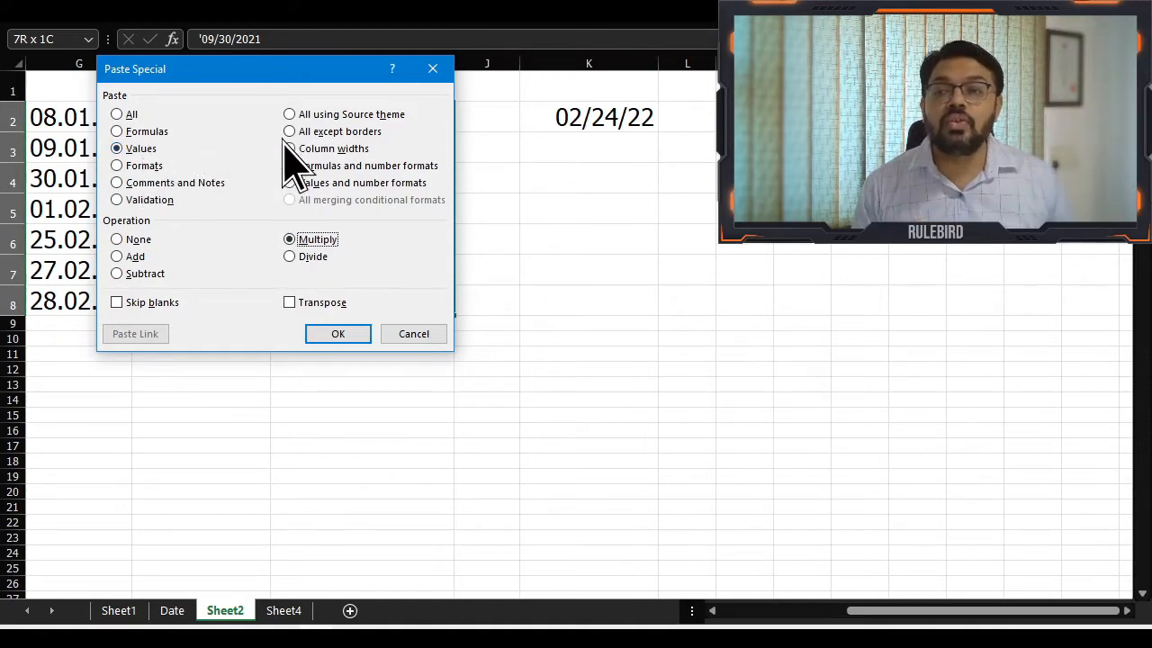
{"action": "left_click_drag", "start_coordinate": [251, 65], "coordinate": [243, 284]}
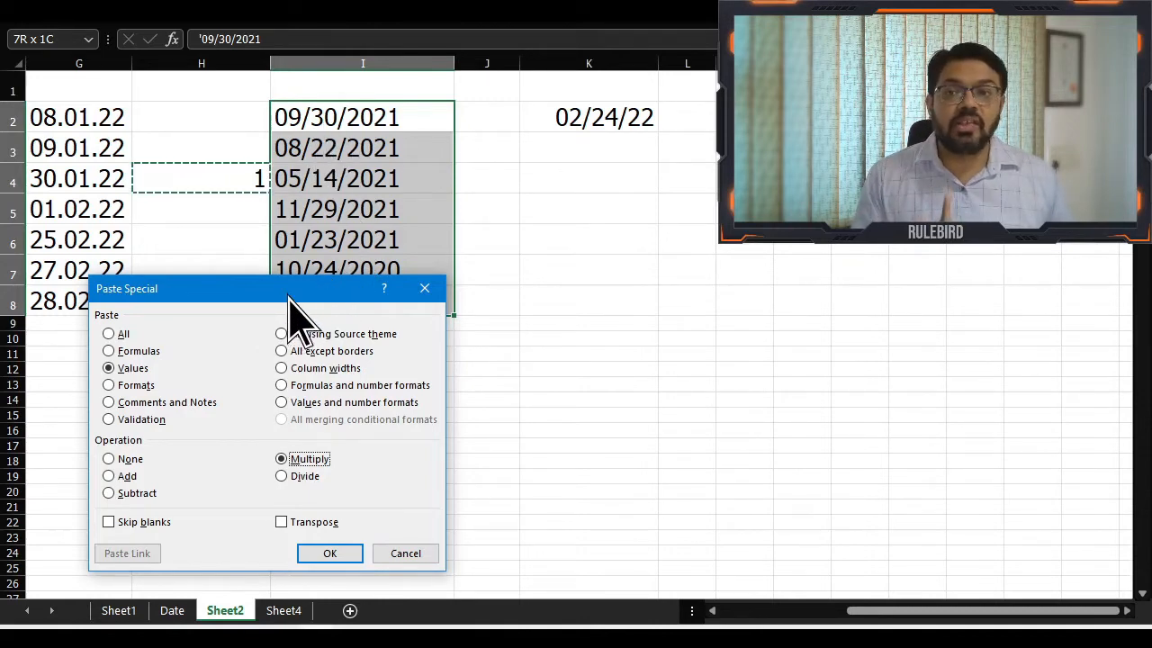
{"action": "left_click_drag", "start_coordinate": [288, 293], "coordinate": [273, 122]}
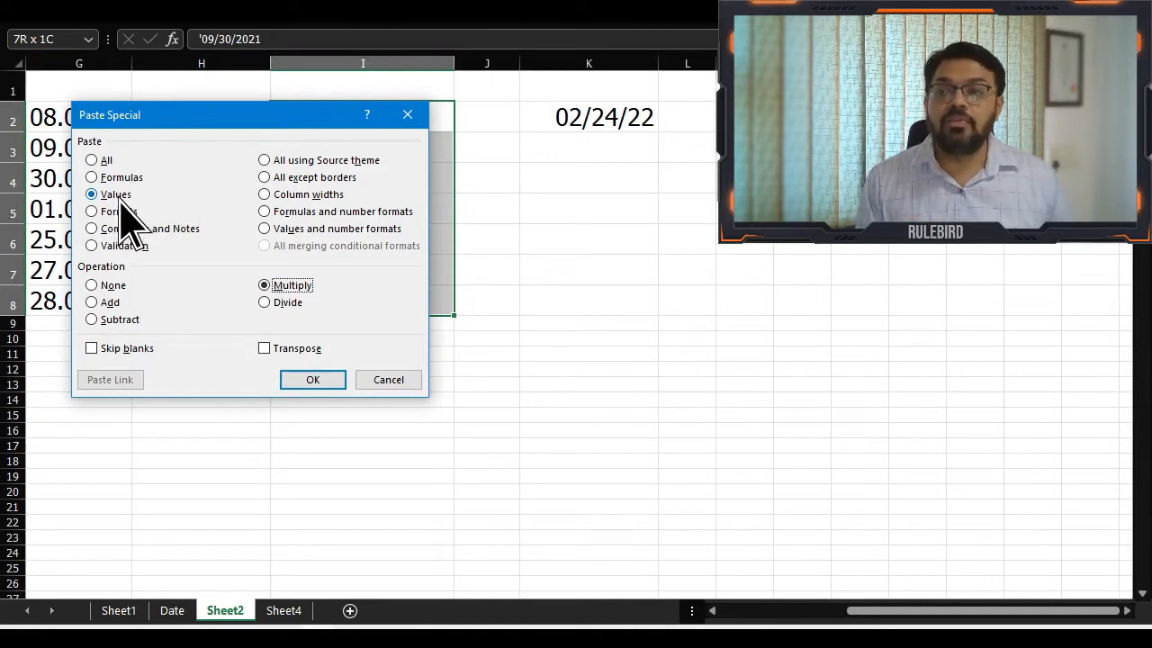
{"action": "left_click", "coordinate": [316, 386]}
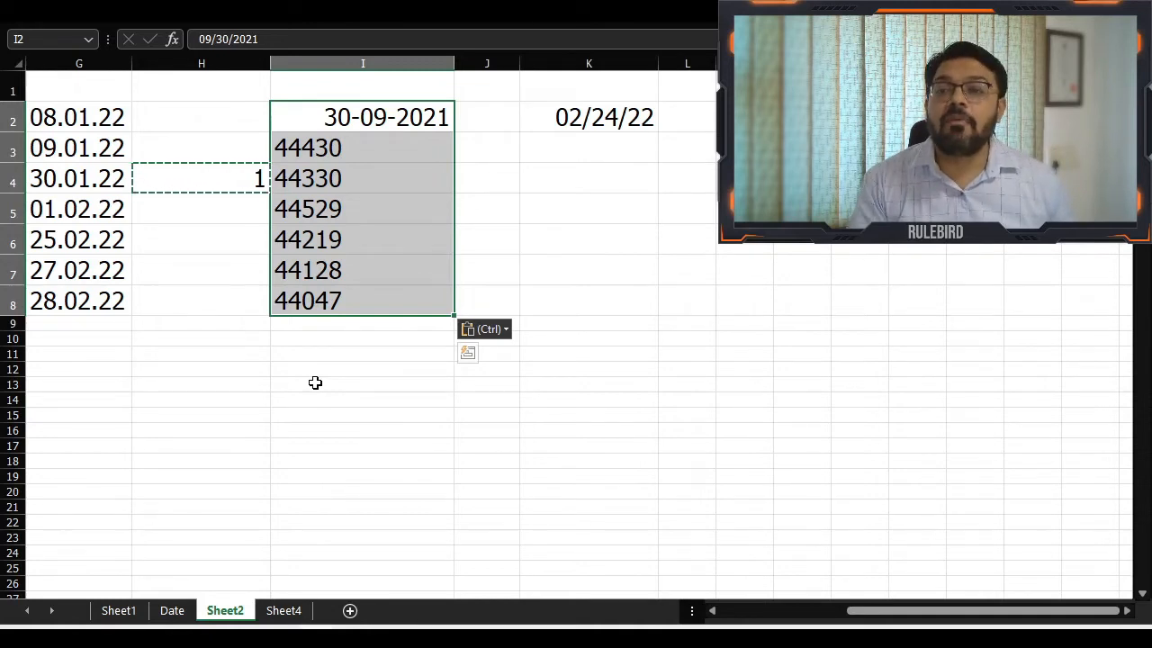
Format I2:I8 as dates with the *03/14/12 type and the English (United States) locale
{"action": "key", "text": "ctrl+1"}
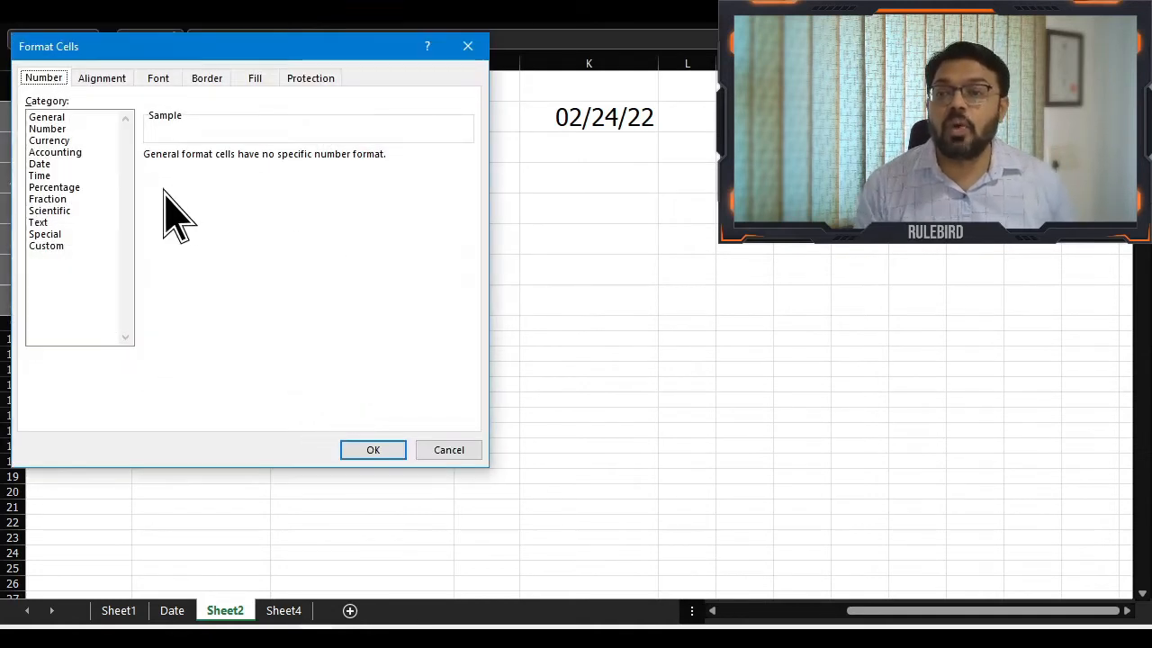
{"action": "left_click", "coordinate": [45, 164]}
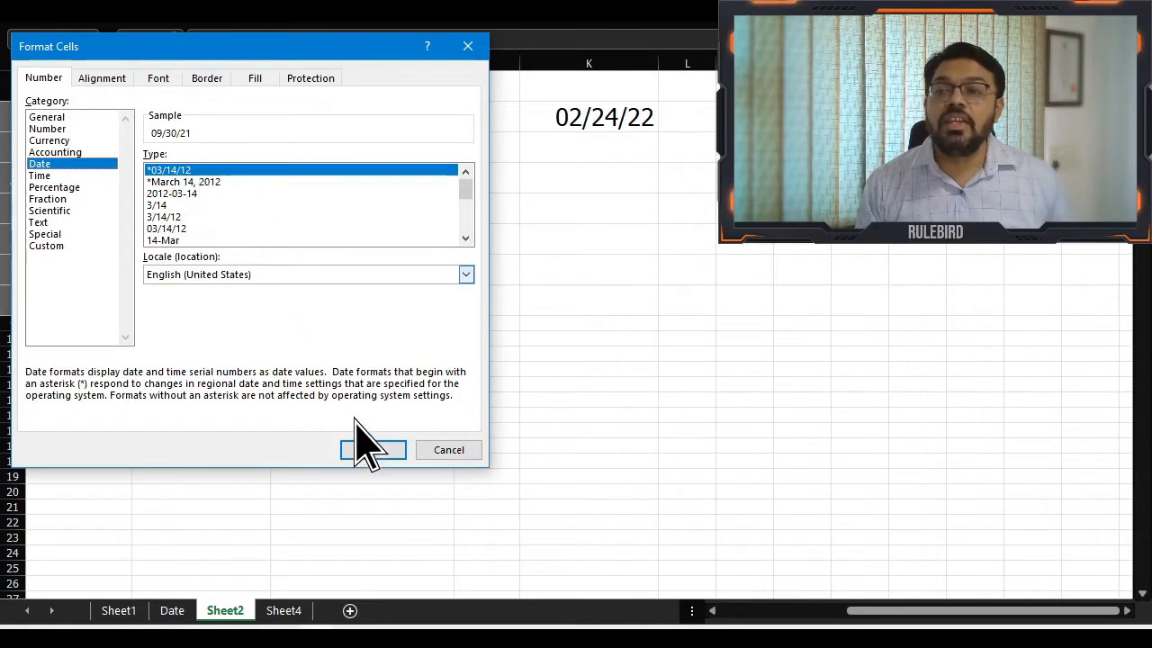
{"action": "left_click", "coordinate": [387, 460]}
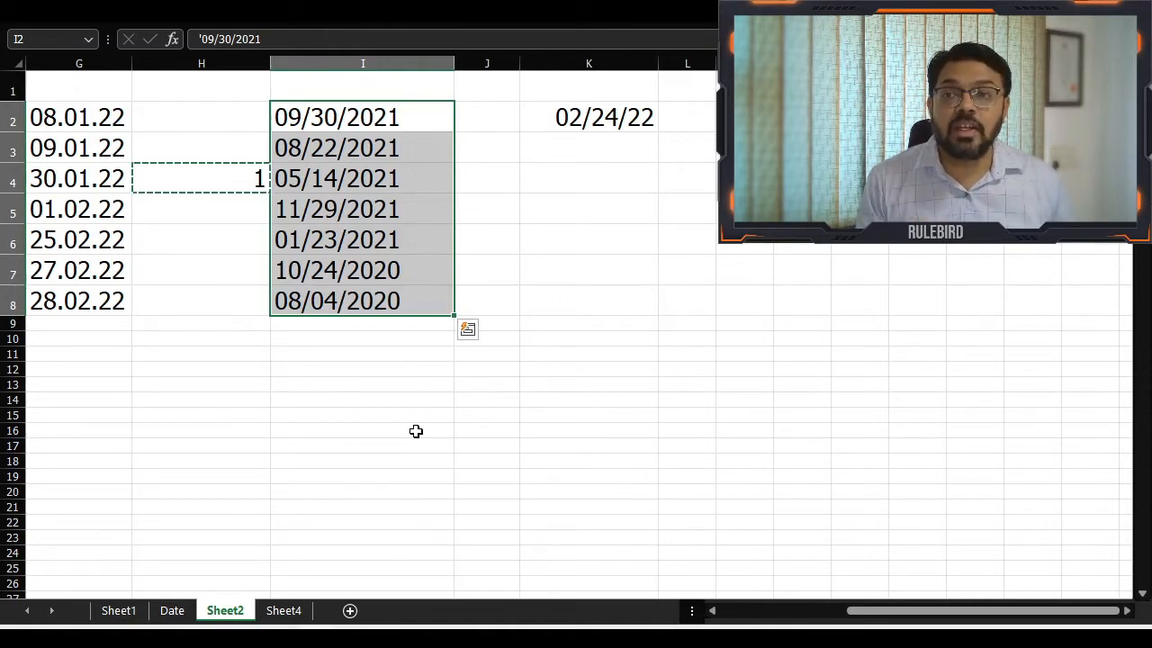
Reapply the conversion of I2:I8 from text to real dates in the mm/dd/yy display format
{"action": "left_click", "coordinate": [397, 21]}
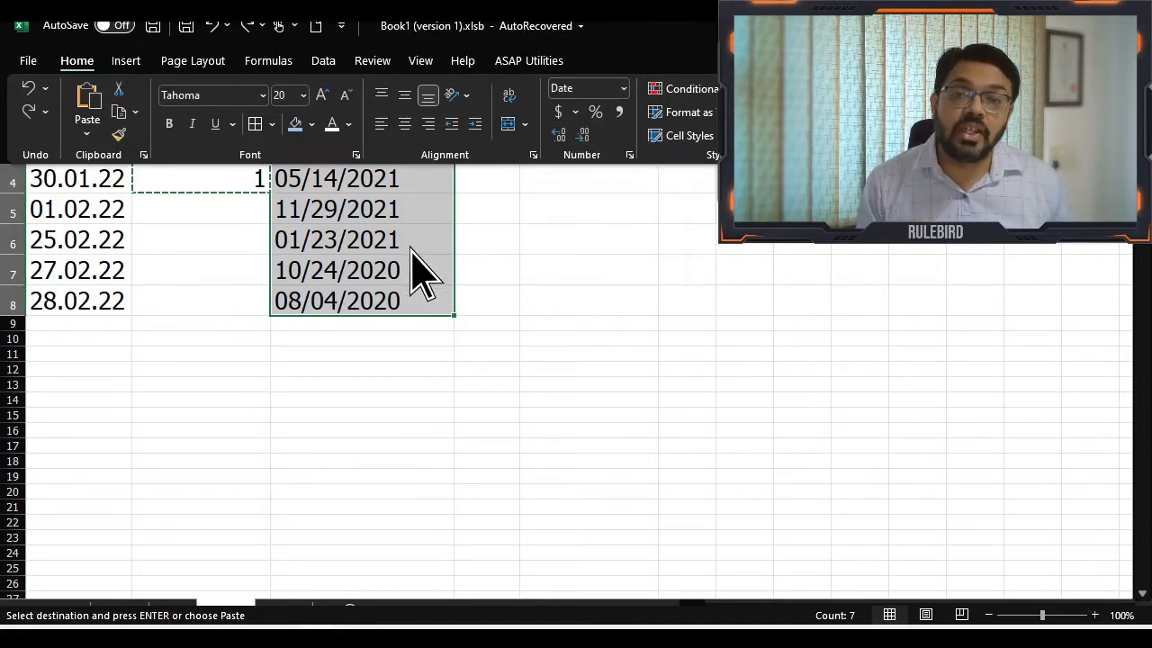
{"action": "key", "text": "ctrl+q"}
{"action": "key", "text": "Escape"}
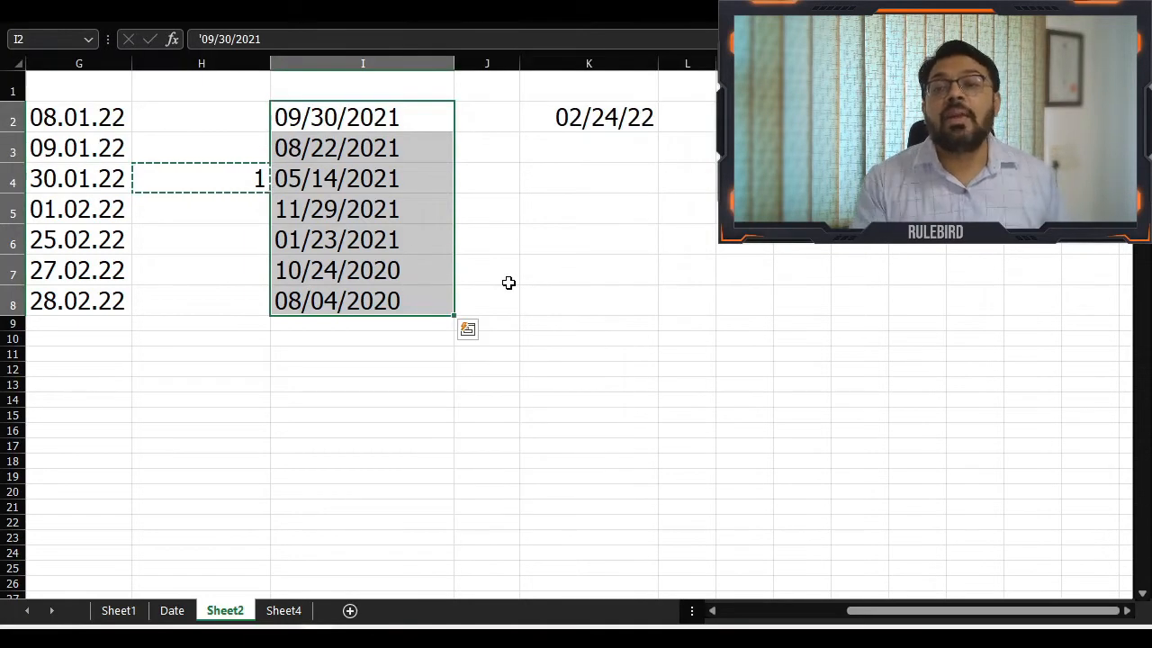
{"action": "key", "text": "ctrl+shift+q"}
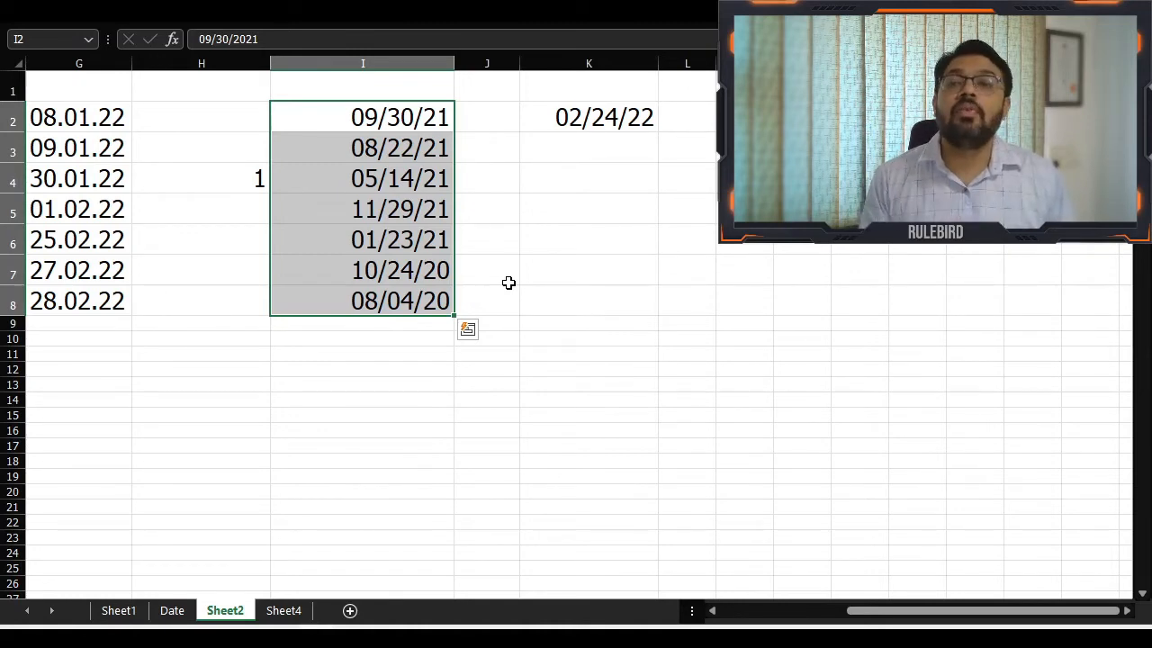
Compare the dates in A2, C2 and E2 and check the date format settings in Format Cells, cancelling without changes
{"action": "key", "text": "ctrl+Left"}
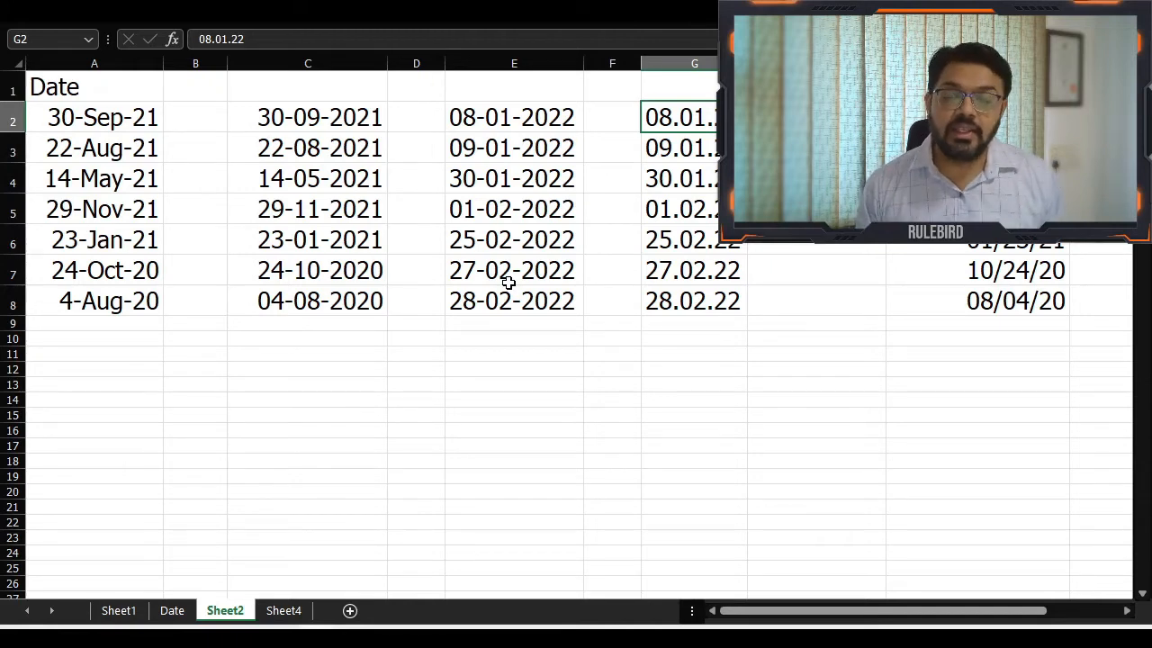
{"action": "key", "text": "Home"}
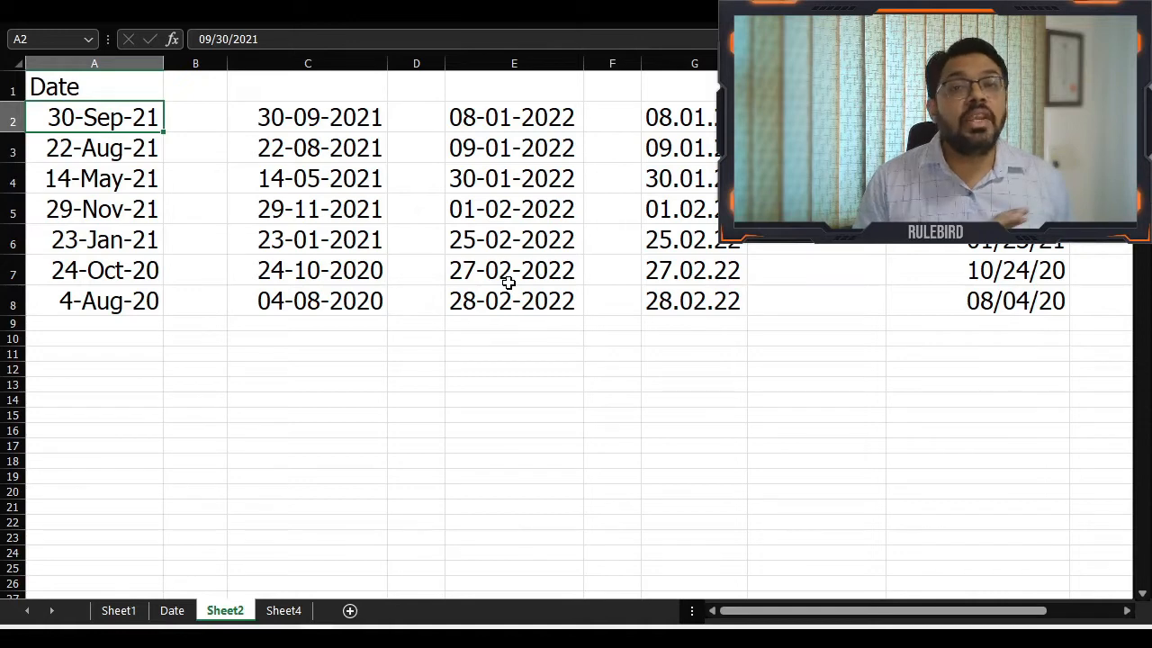
{"action": "key", "text": "Right"}
{"action": "key", "text": "Right"}
{"action": "key", "text": "Right"}
{"action": "key", "text": "Left"}
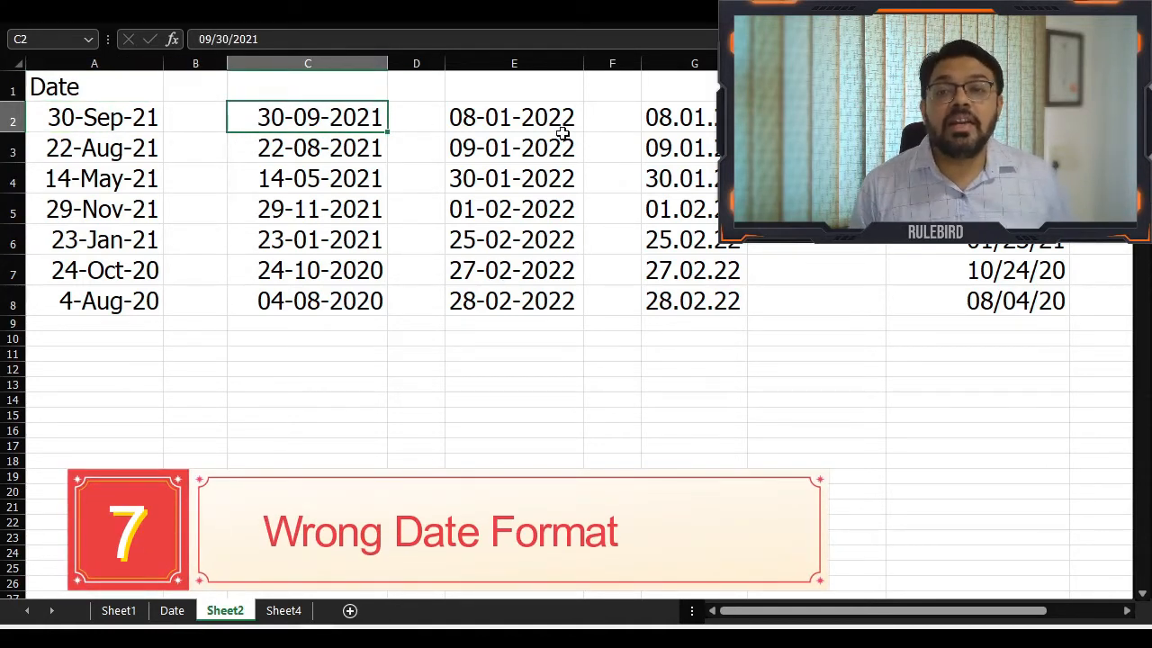
{"action": "left_click", "coordinate": [510, 117]}
{"action": "right_click", "coordinate": [538, 117]}
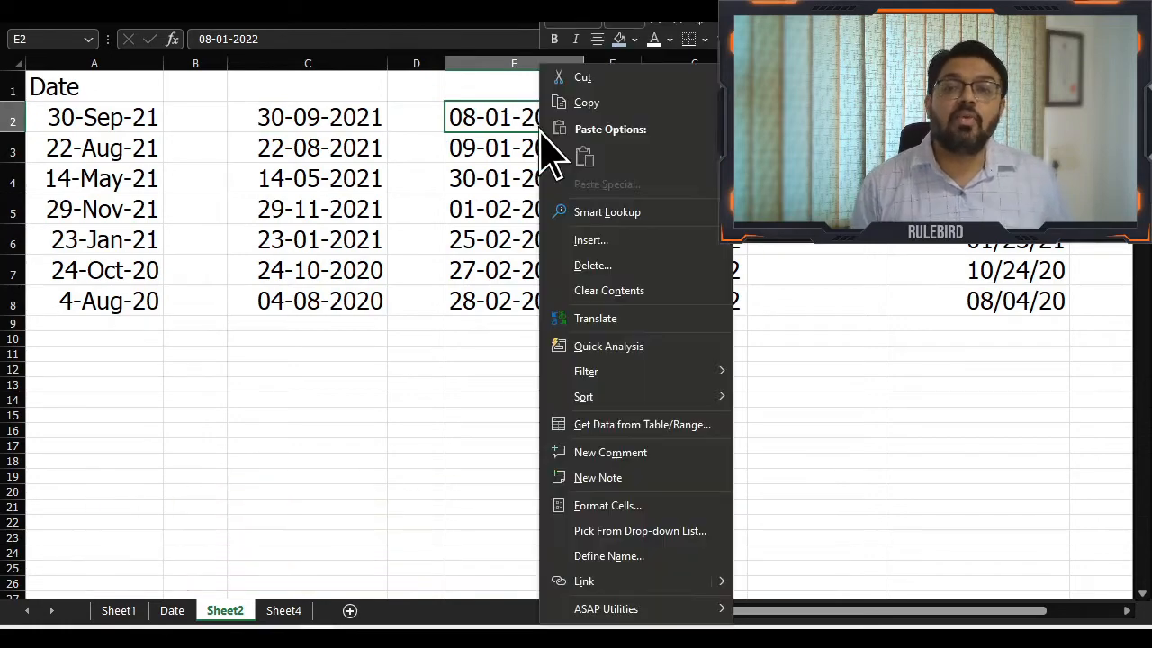
{"action": "left_click", "coordinate": [620, 506]}
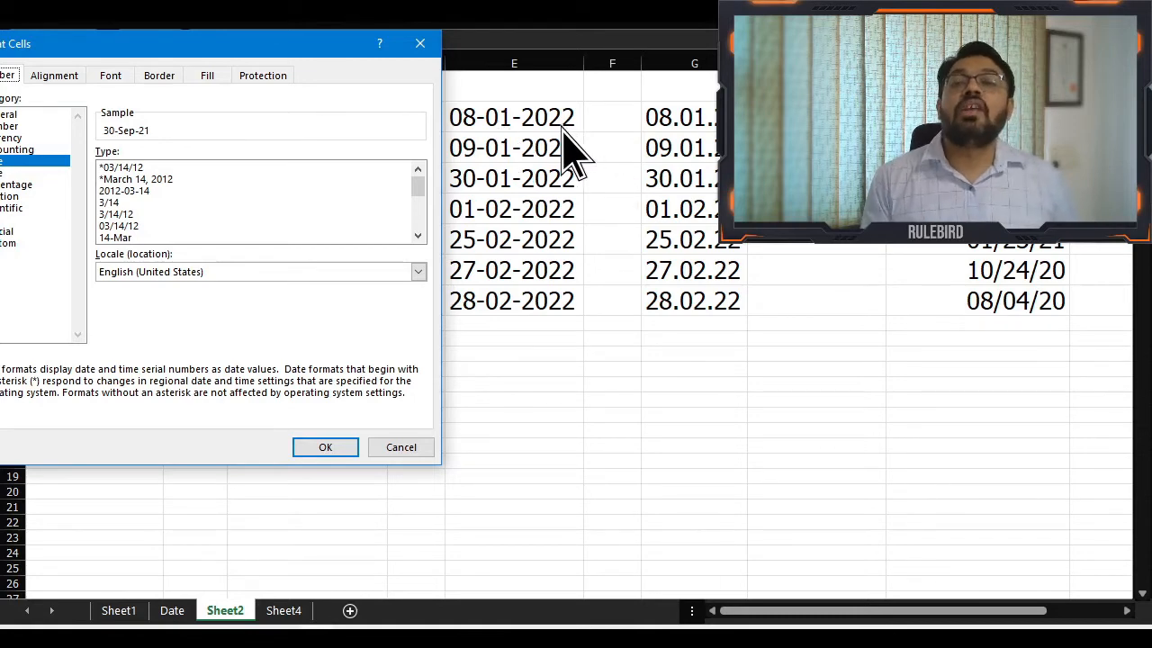
{"action": "left_click", "coordinate": [396, 450]}
Replace every "-" with "/" in the text dates of E2:E8
{"action": "left_click_drag", "start_coordinate": [147, 140], "coordinate": [153, 290]}
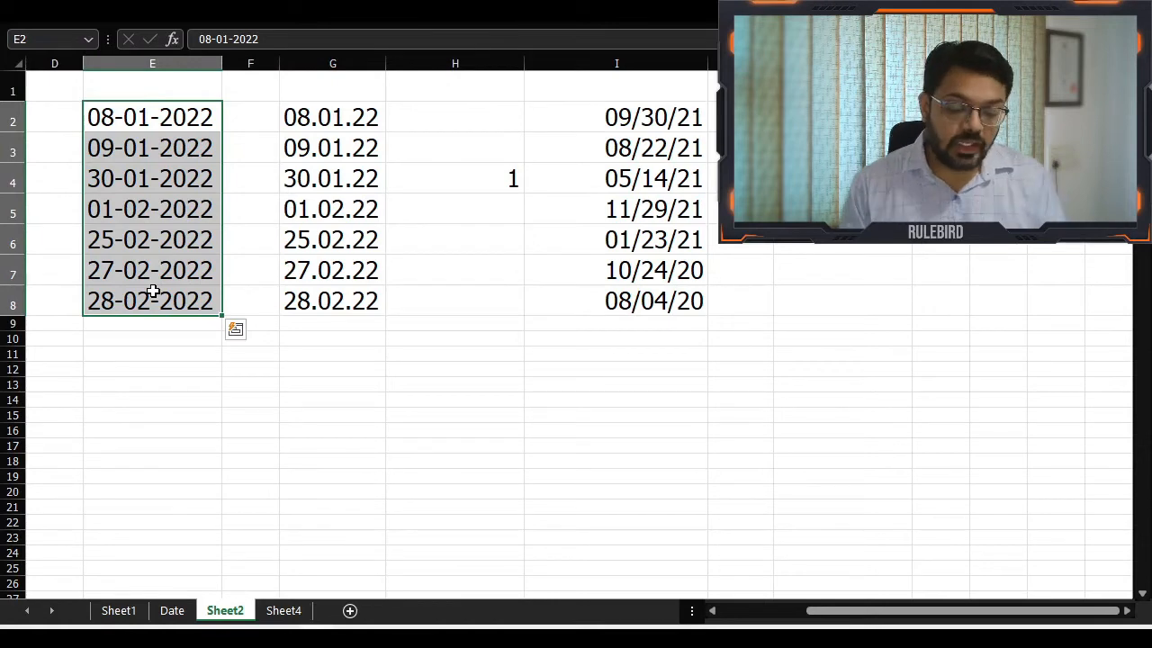
{"action": "key", "text": "ctrl+h"}
{"action": "type", "text": "."}
{"action": "key", "text": "Tab"}
{"action": "type", "text": "/"}
{"action": "key", "text": "shift+Tab"}
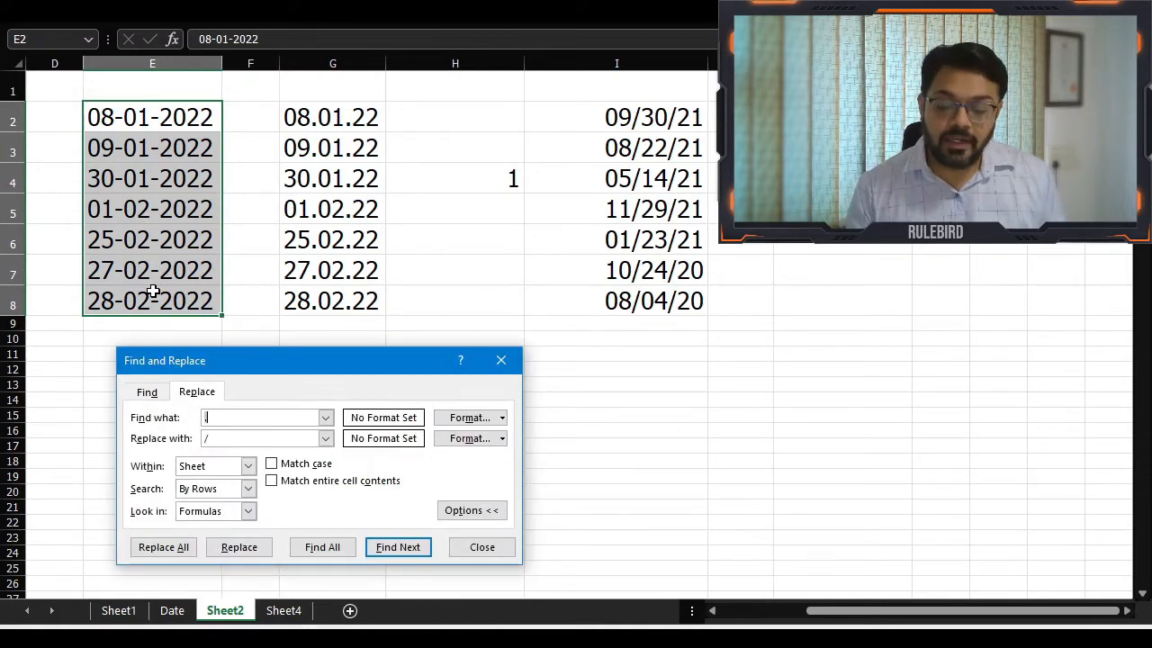
{"action": "type", "text": "-"}
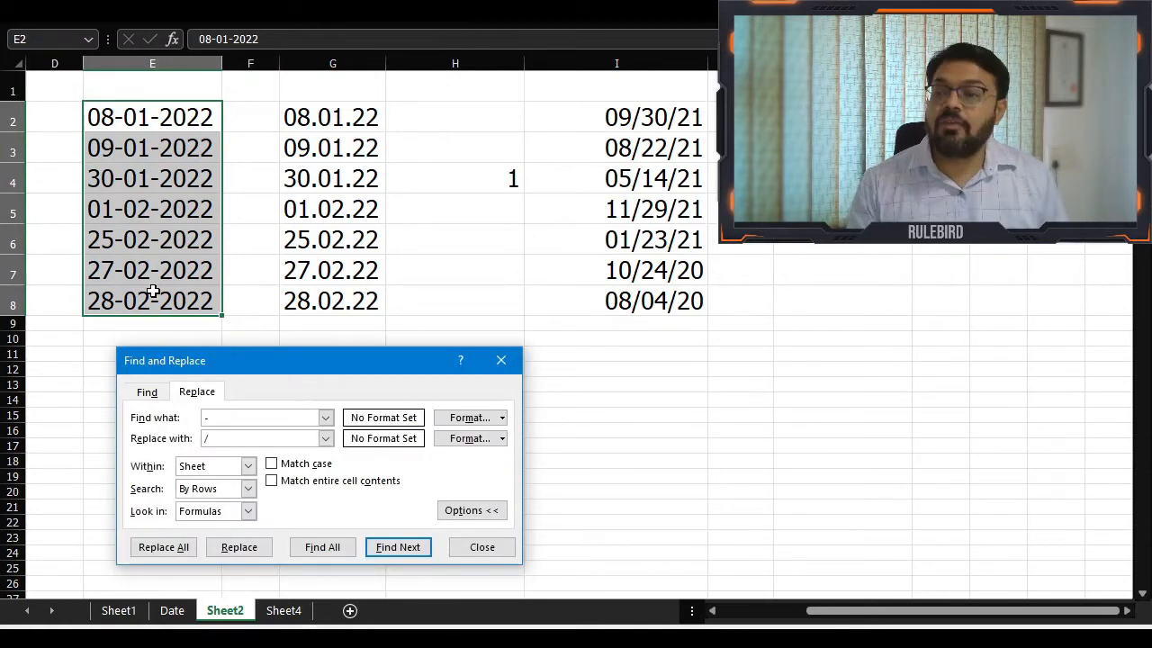
{"action": "left_click", "coordinate": [183, 549]}
{"action": "left_click", "coordinate": [558, 378]}
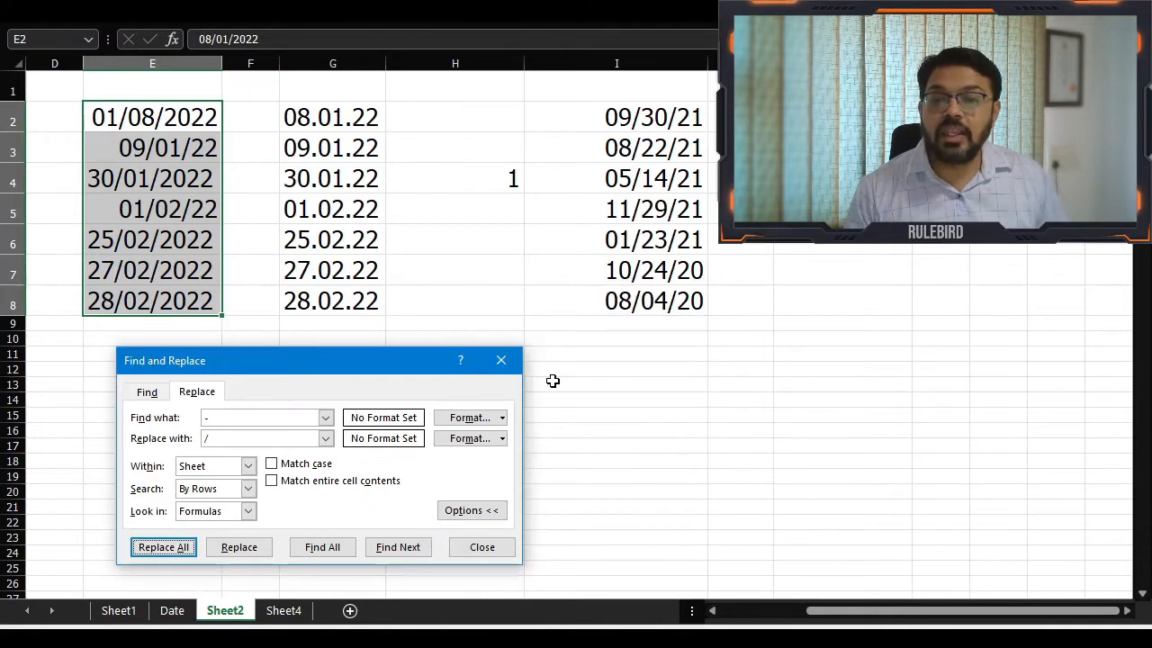
{"action": "left_click", "coordinate": [486, 548]}
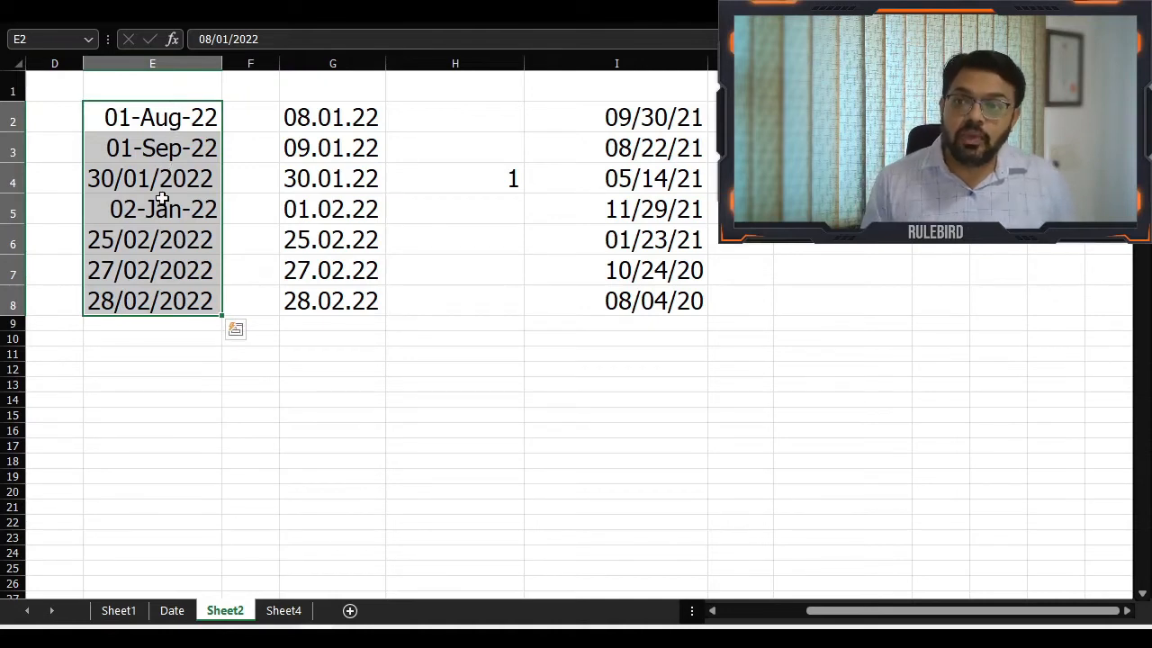
Compare E2:E8 before and after conversion by undoing and redoing the separator replacement and date format
{"action": "key", "text": "ctrl+z"}
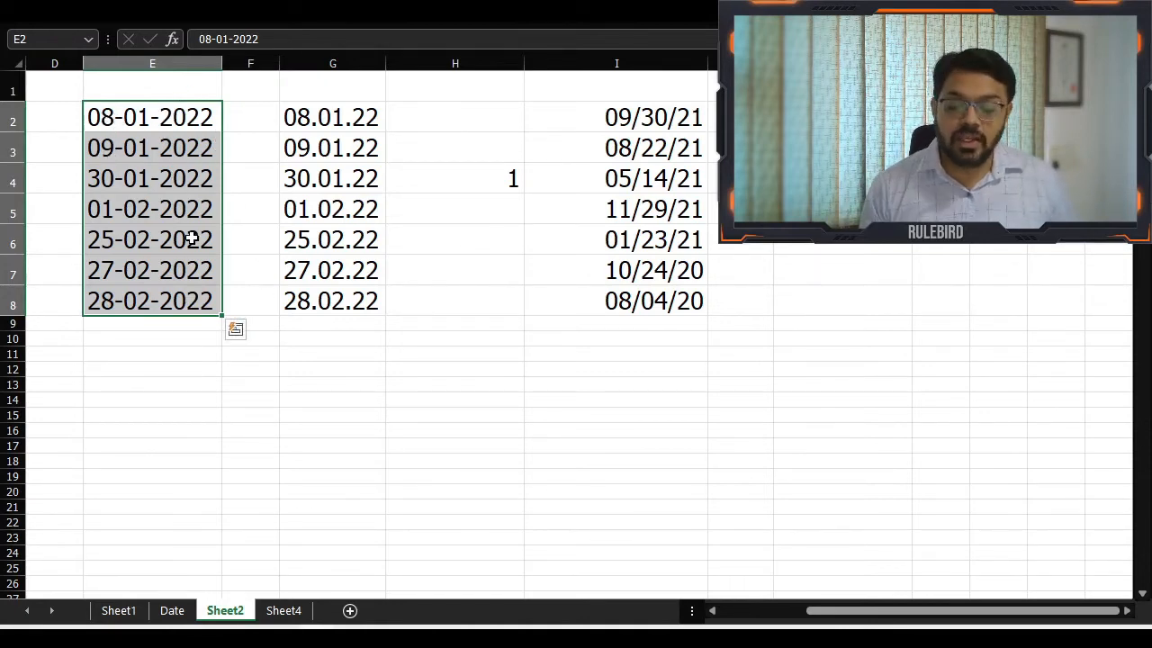
{"action": "key", "text": "ctrl+y"}
{"action": "key", "text": "ctrl+y"}
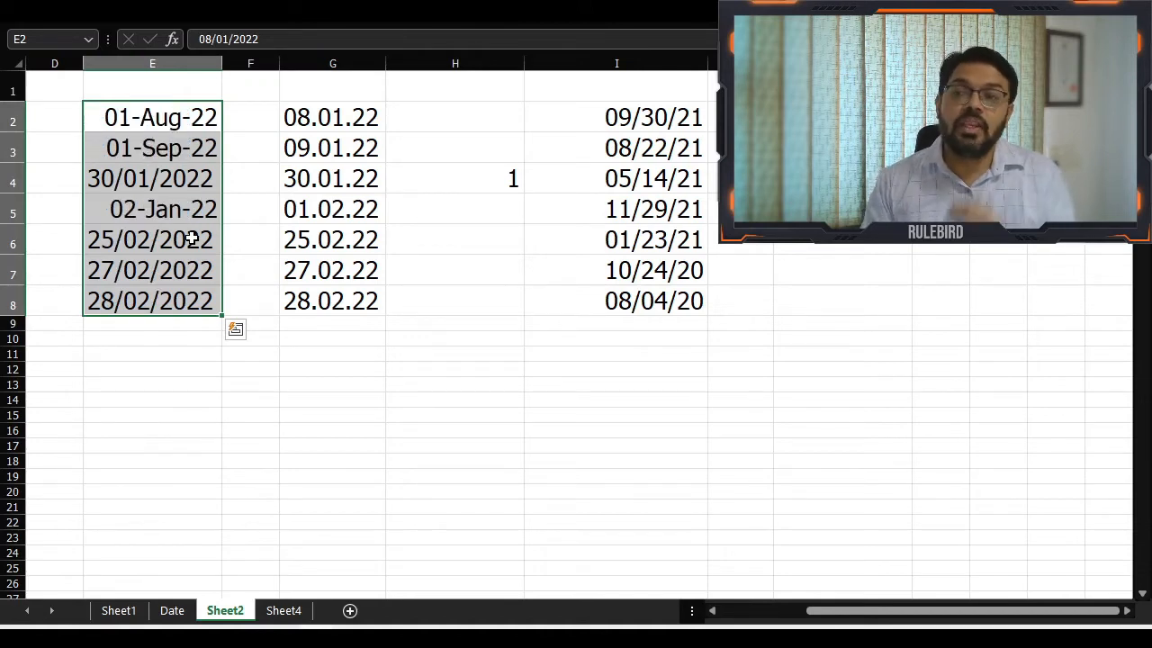
Undo the date conversion of E2:E8 and copy the original text dates to E11:E17
{"action": "key", "text": "ctrl+z"}
{"action": "key", "text": "ctrl+z"}
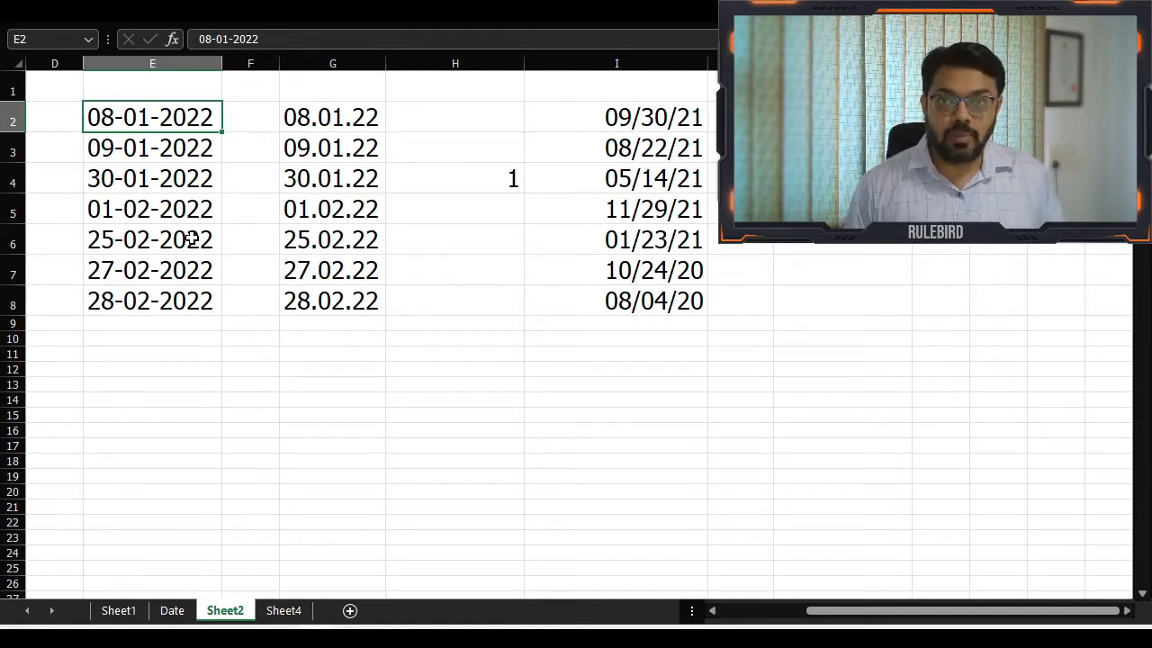
{"action": "key", "text": "ctrl+shift+Down"}
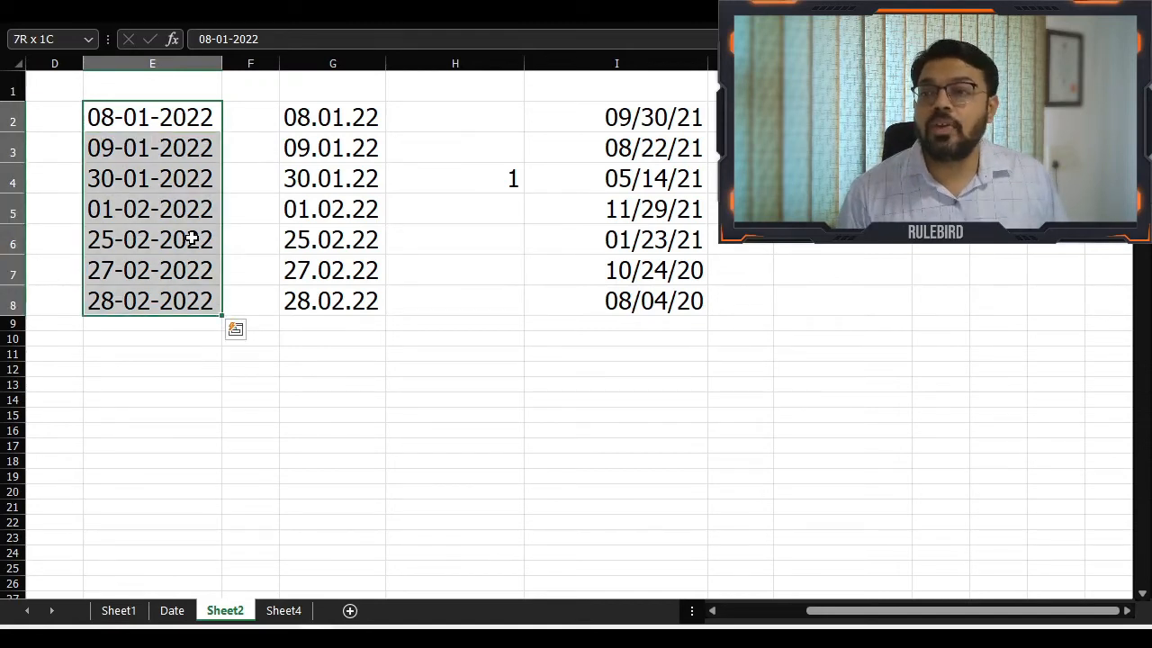
{"action": "key", "text": "ctrl+c"}
{"action": "key", "text": "Down"}
{"action": "key", "text": "Down"}
{"action": "key", "text": "Down"}
{"action": "key", "text": "Down"}
{"action": "key", "text": "Down"}
{"action": "key", "text": "Down"}
{"action": "key", "text": "Down"}
{"action": "key", "text": "Down"}
{"action": "key", "text": "Down"}
{"action": "key", "text": "Down"}
{"action": "key", "text": "Up"}
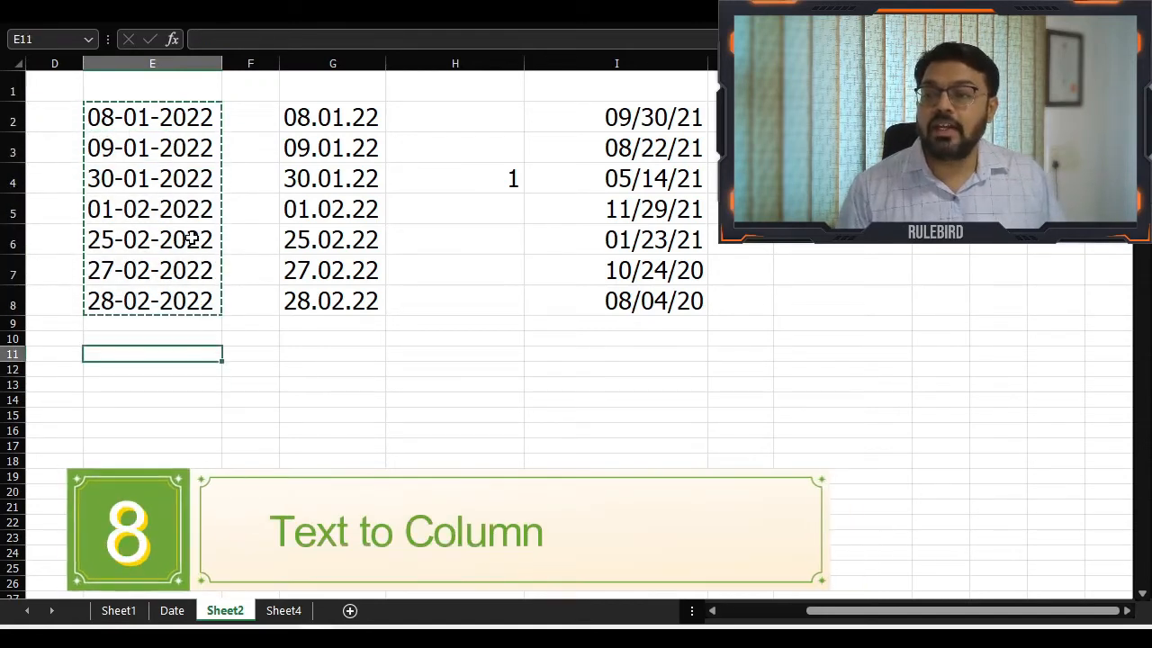
{"action": "key", "text": "ctrl+v"}
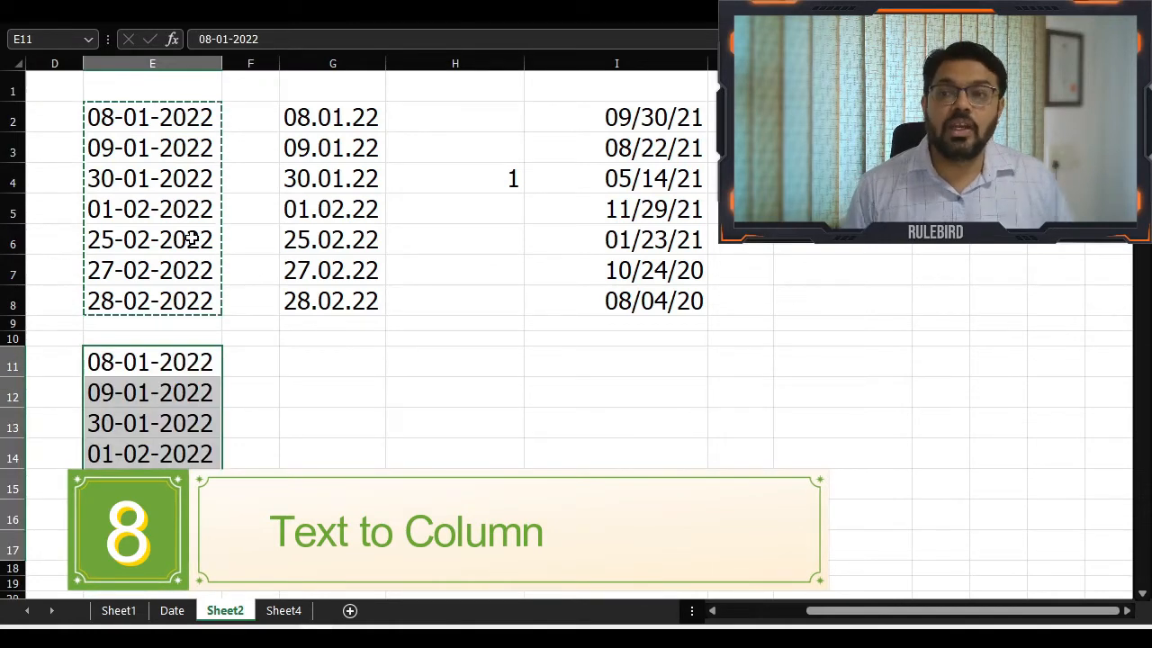
{"action": "key", "text": "Escape"}
{"action": "left_click", "coordinate": [190, 363]}
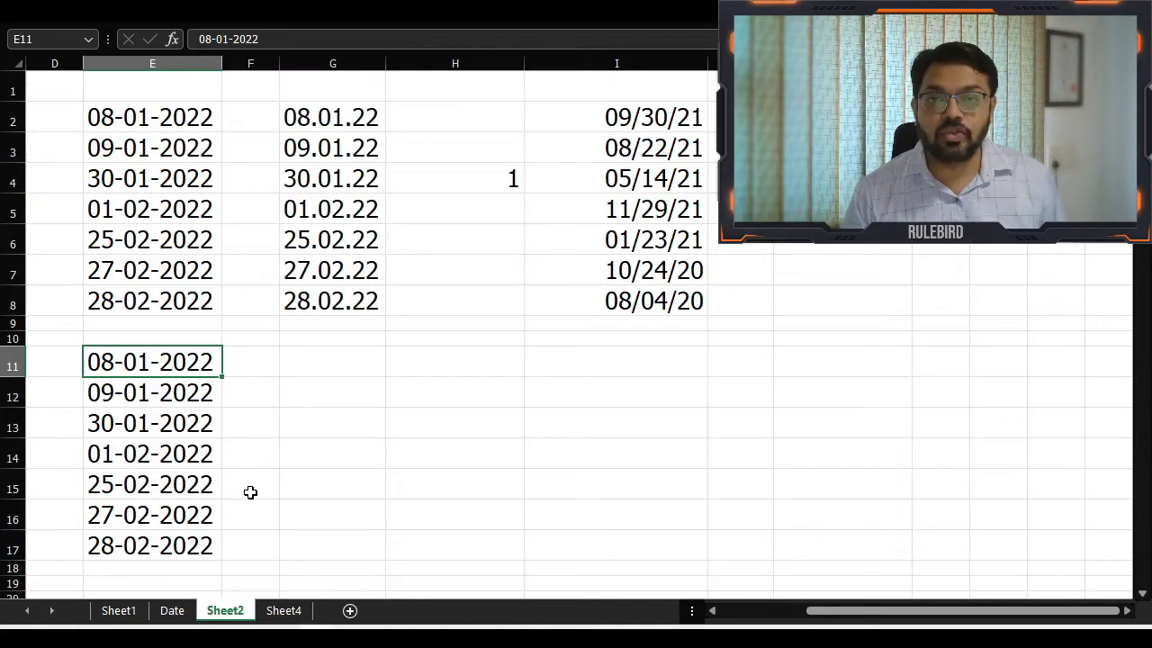
Split the text dates in E11:E17 into day, month and year columns with Text to Columns, using "-" as the delimiter
{"action": "key", "text": "ctrl+v"}
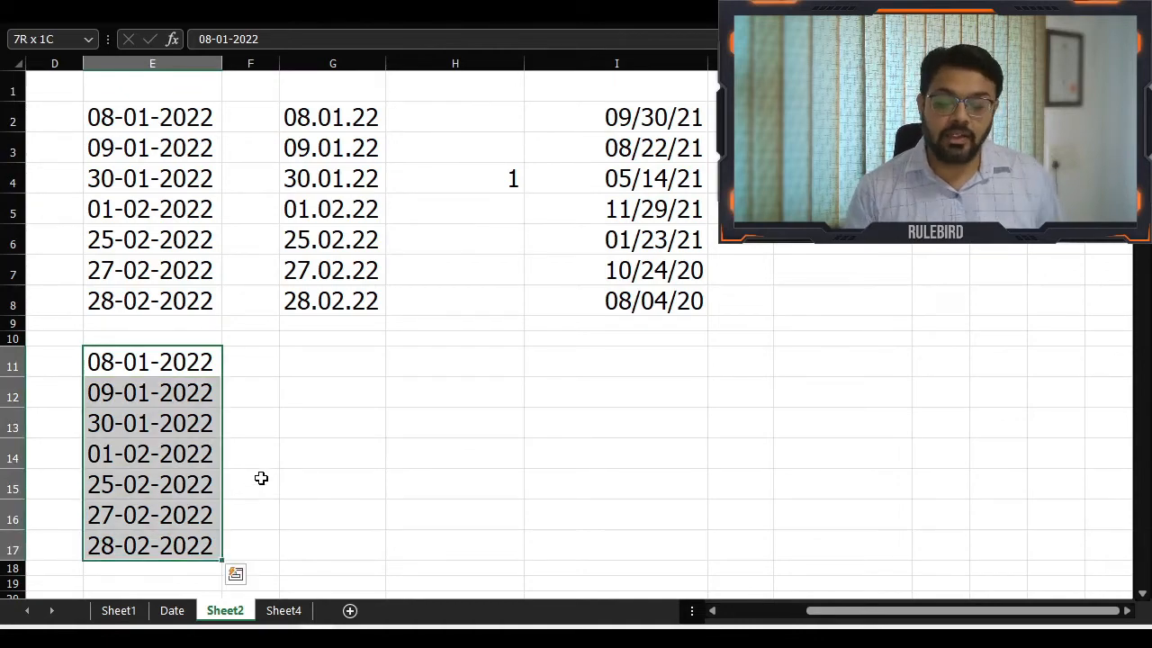
{"action": "key", "text": "alt+d"}
{"action": "key", "text": "e"}
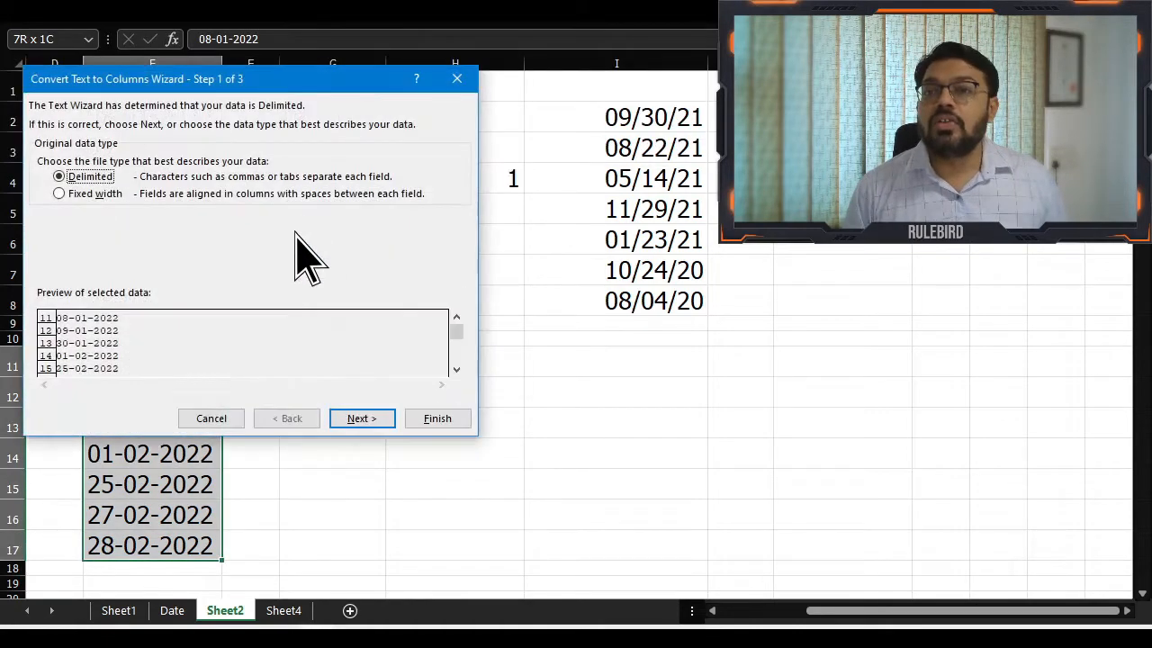
{"action": "left_click_drag", "start_coordinate": [193, 90], "coordinate": [365, 23]}
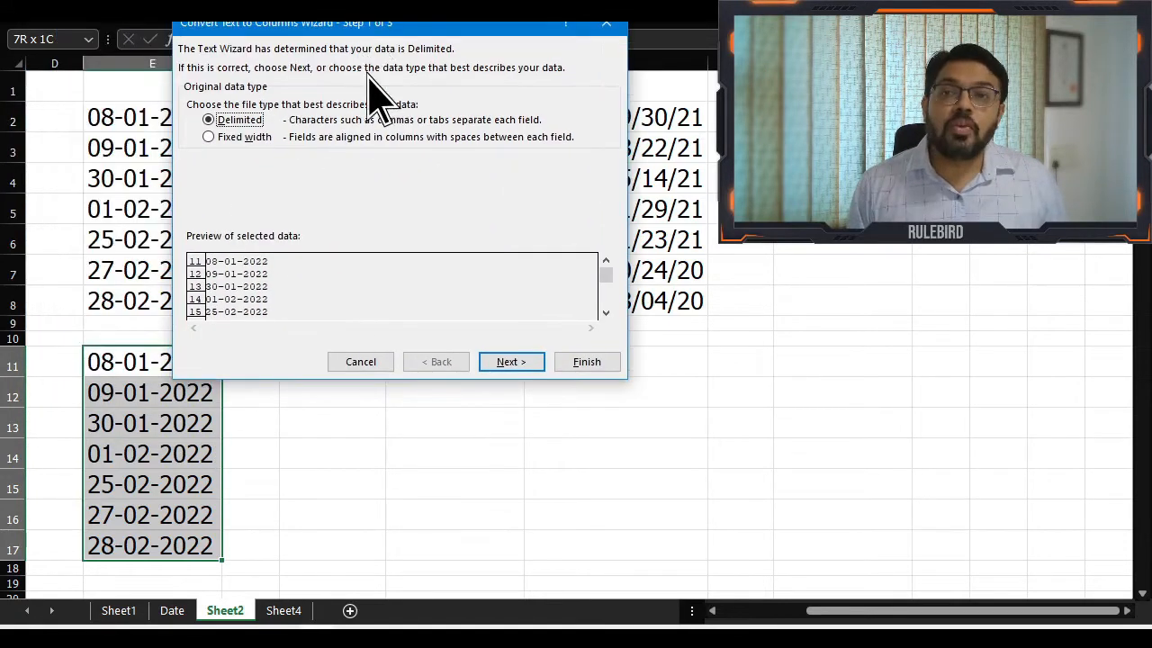
{"action": "left_click", "coordinate": [511, 361]}
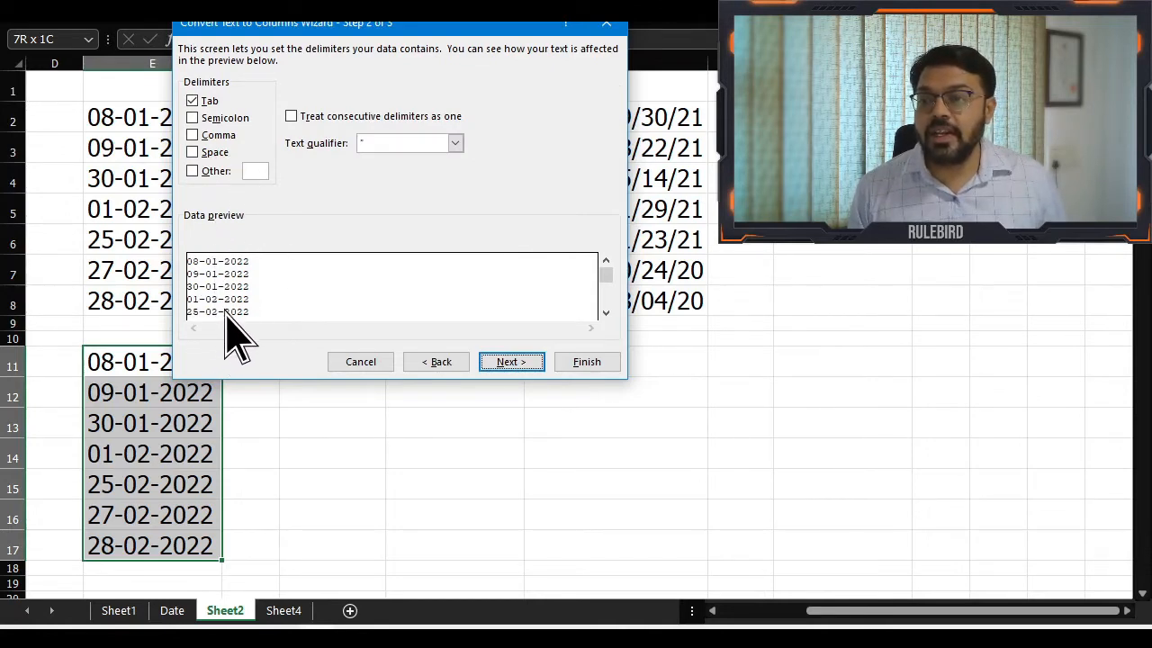
{"action": "left_click", "coordinate": [253, 171]}
{"action": "type", "text": "-"}
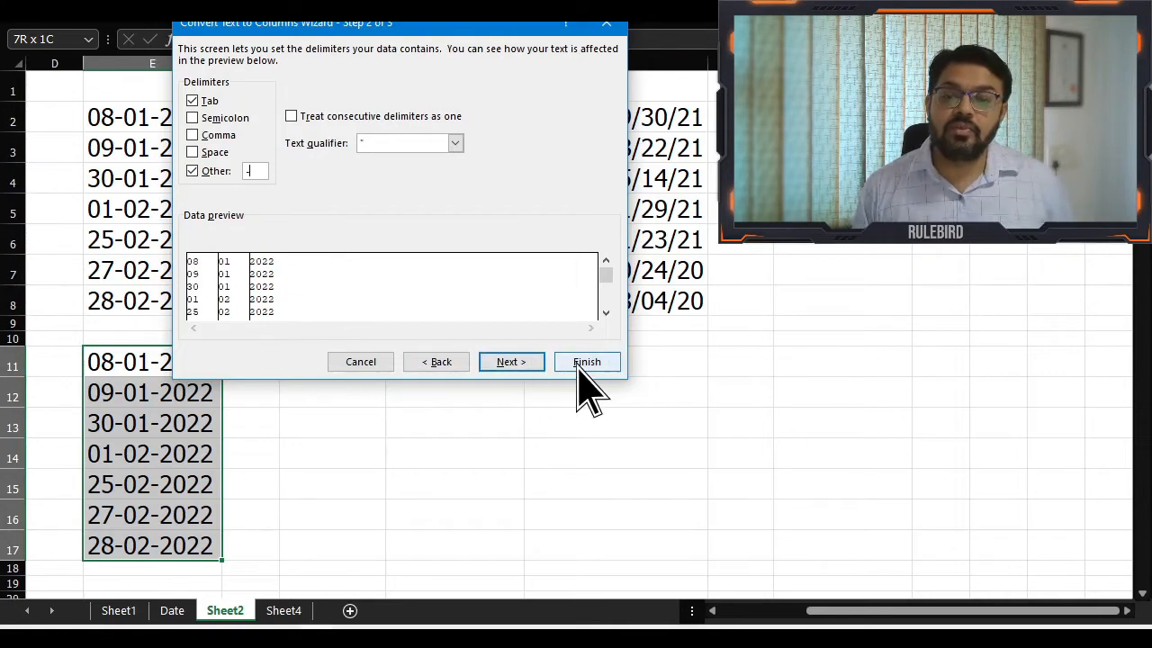
{"action": "left_click", "coordinate": [527, 364]}
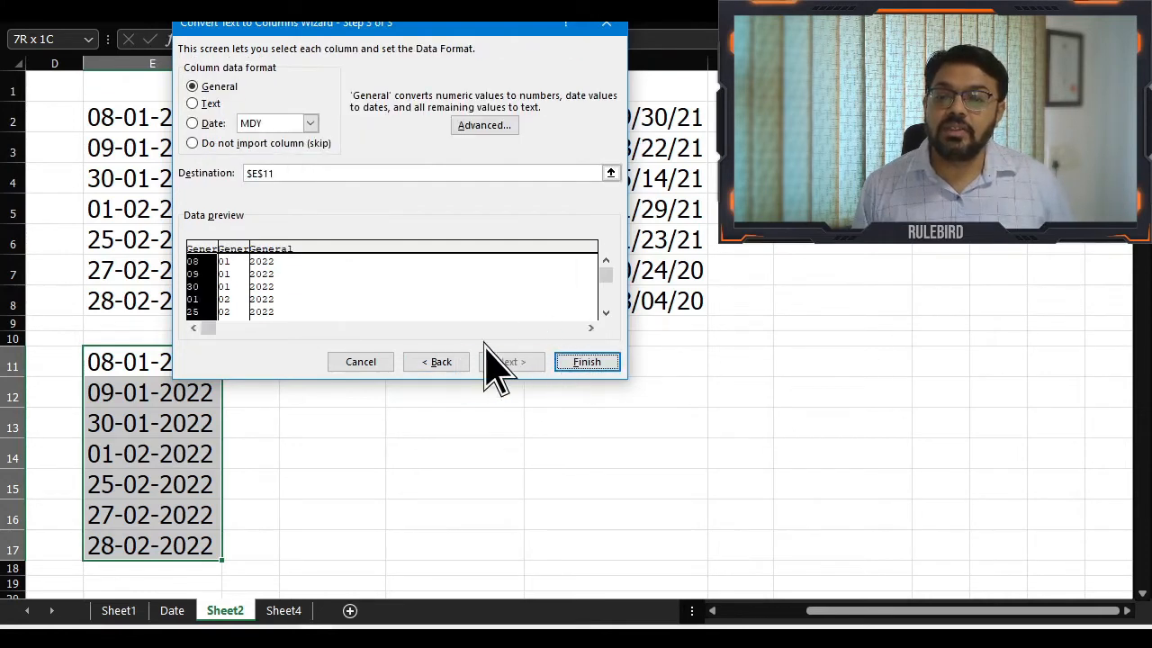
{"action": "left_click", "coordinate": [586, 362]}
{"action": "left_click_drag", "start_coordinate": [216, 371], "coordinate": [318, 554]}
{"action": "left_click", "coordinate": [149, 366]}
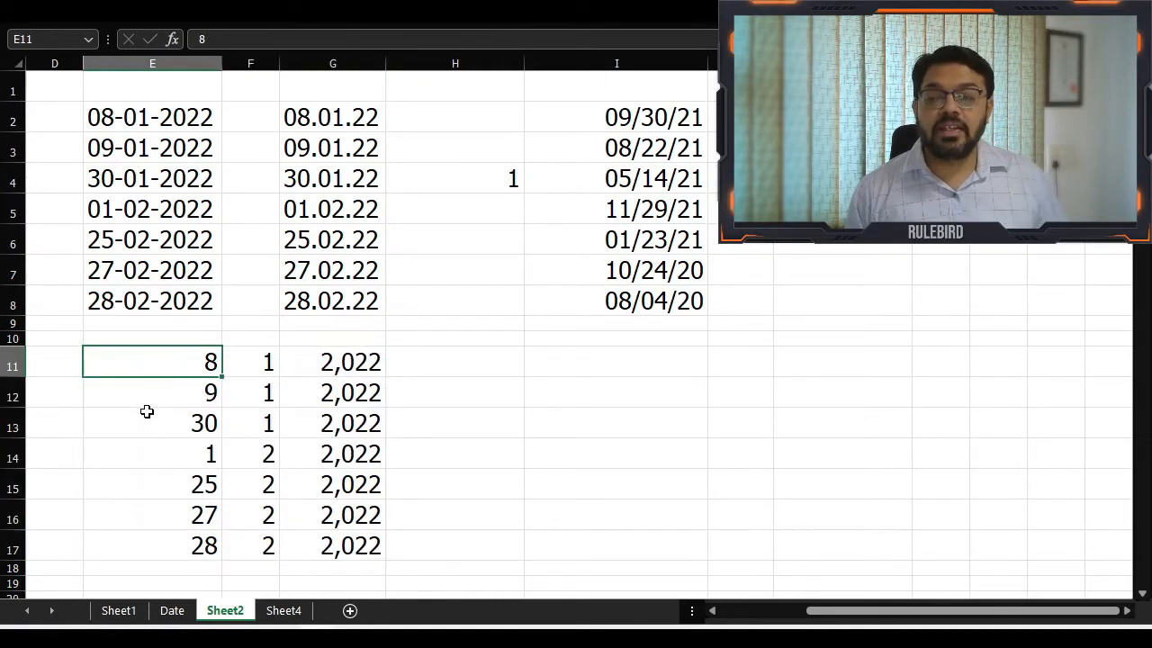
{"action": "left_click", "coordinate": [265, 363]}
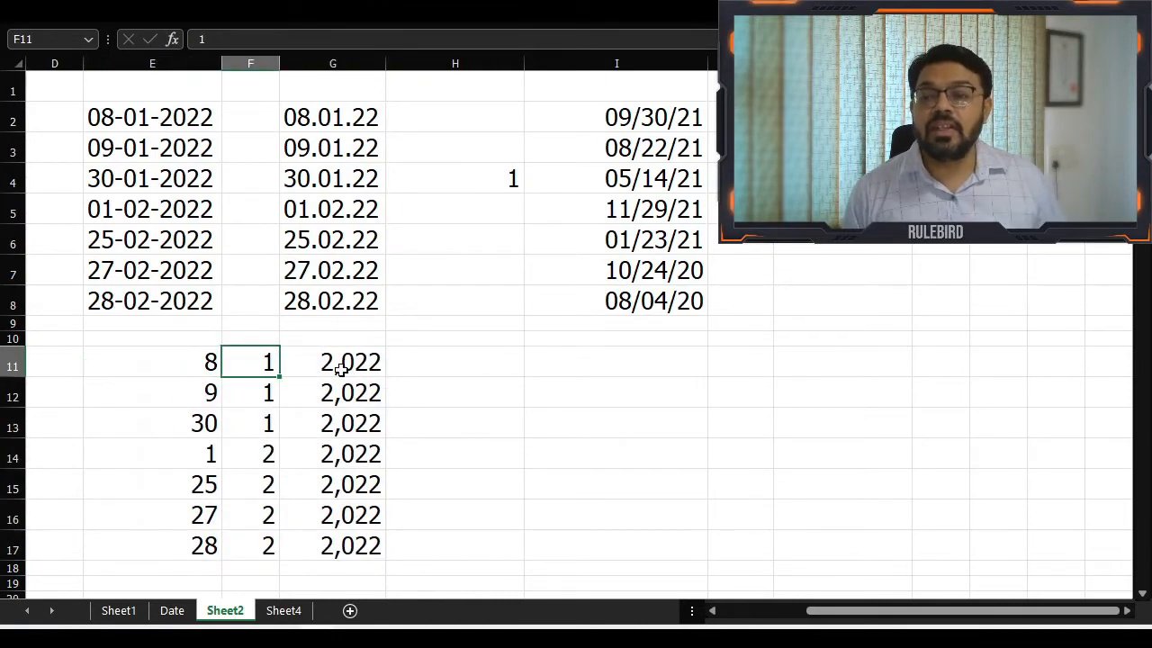
{"action": "left_click", "coordinate": [342, 369]}
{"action": "left_click", "coordinate": [458, 389]}
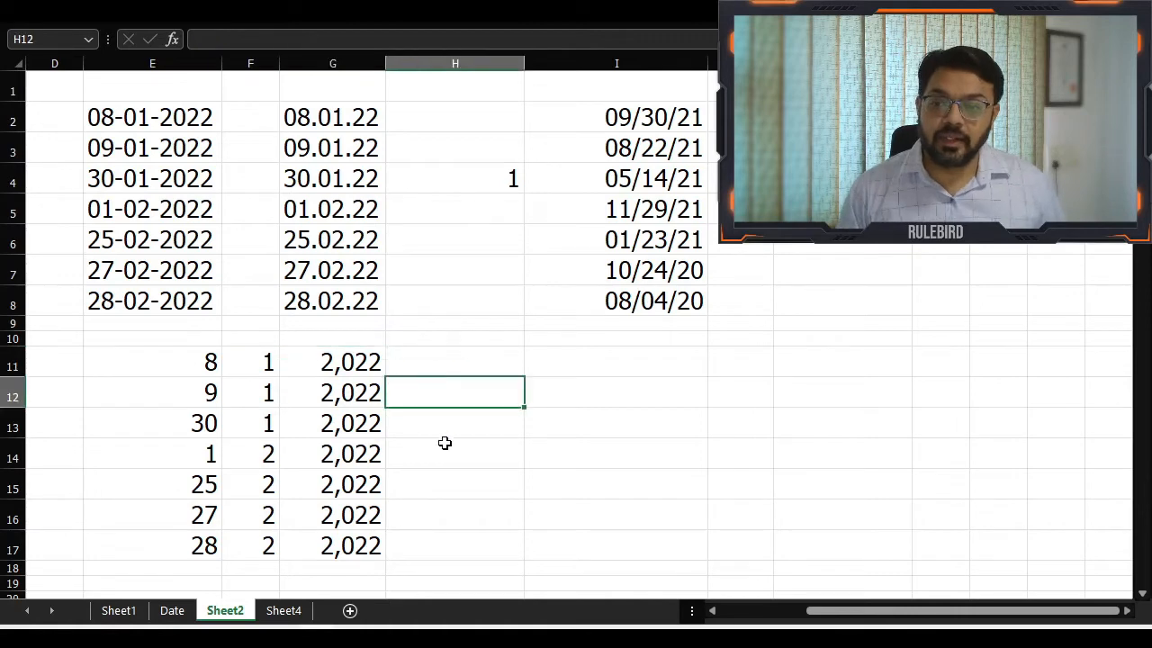
Build real dates in H11:H17 from the split columns with =DATE(G11,F11,E11), filled down to row 17
{"action": "left_click", "coordinate": [452, 356]}
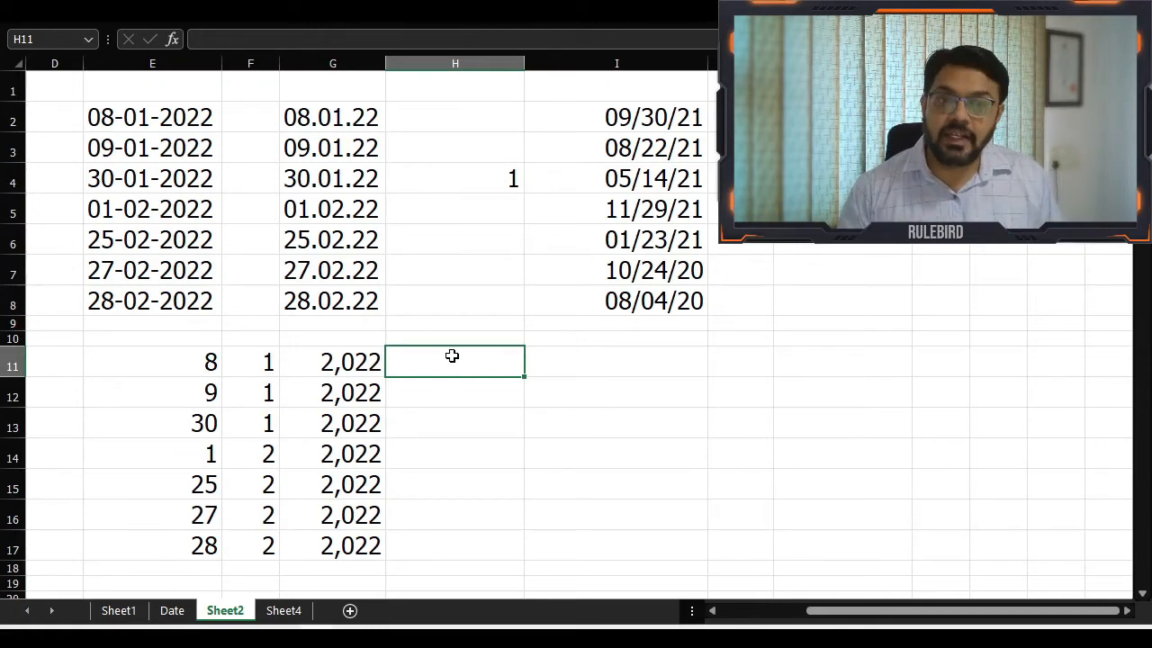
{"action": "type", "text": "="}
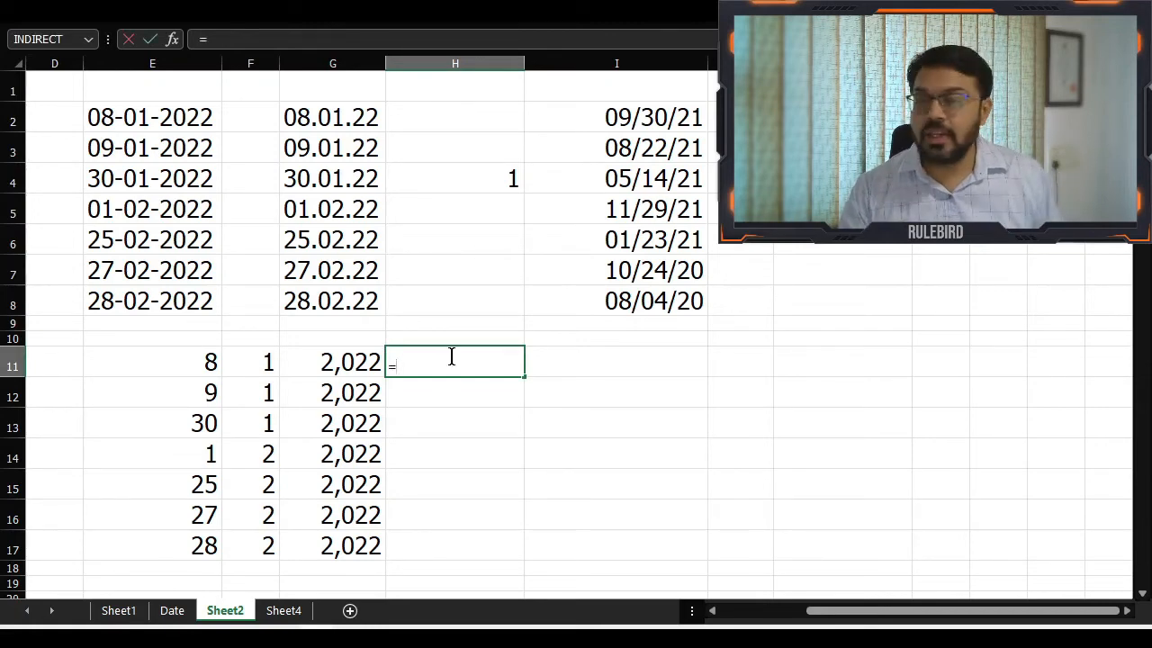
{"action": "type", "text": "date"}
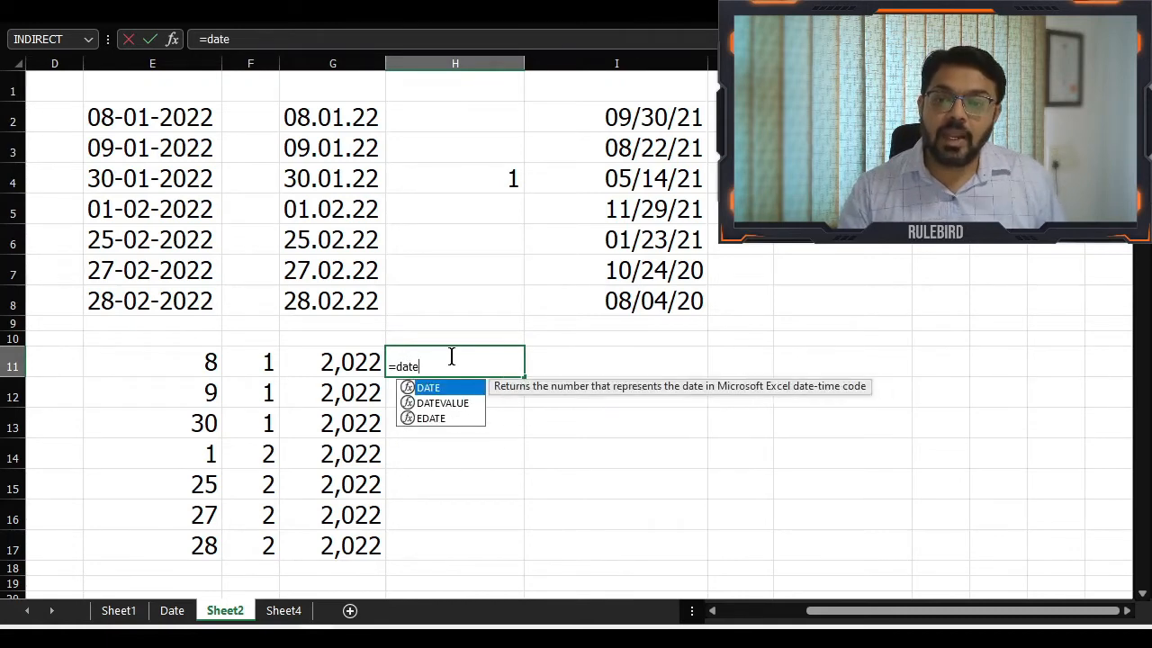
{"action": "key", "text": "Tab"}
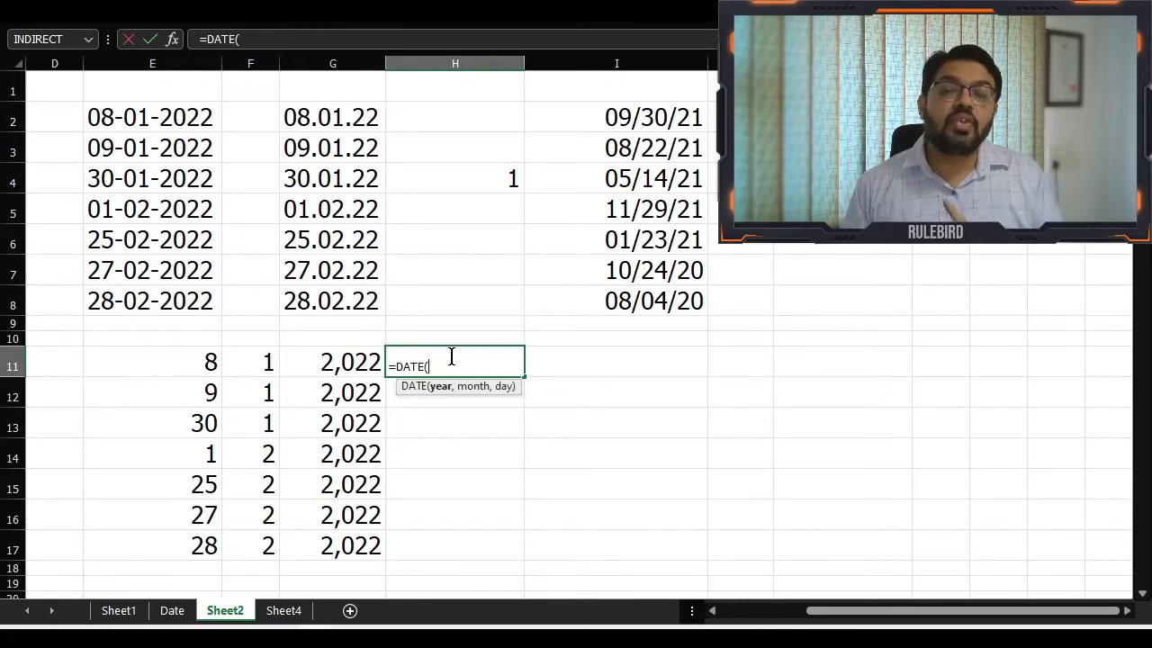
{"action": "key", "text": "Left"}
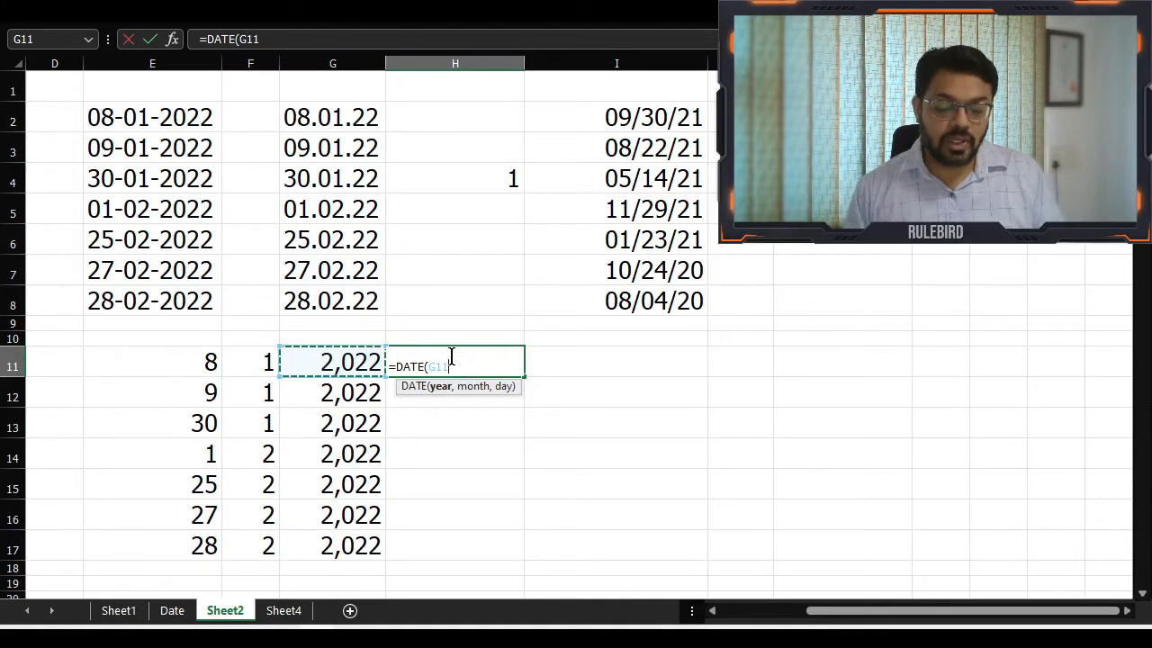
{"action": "type", "text": ","}
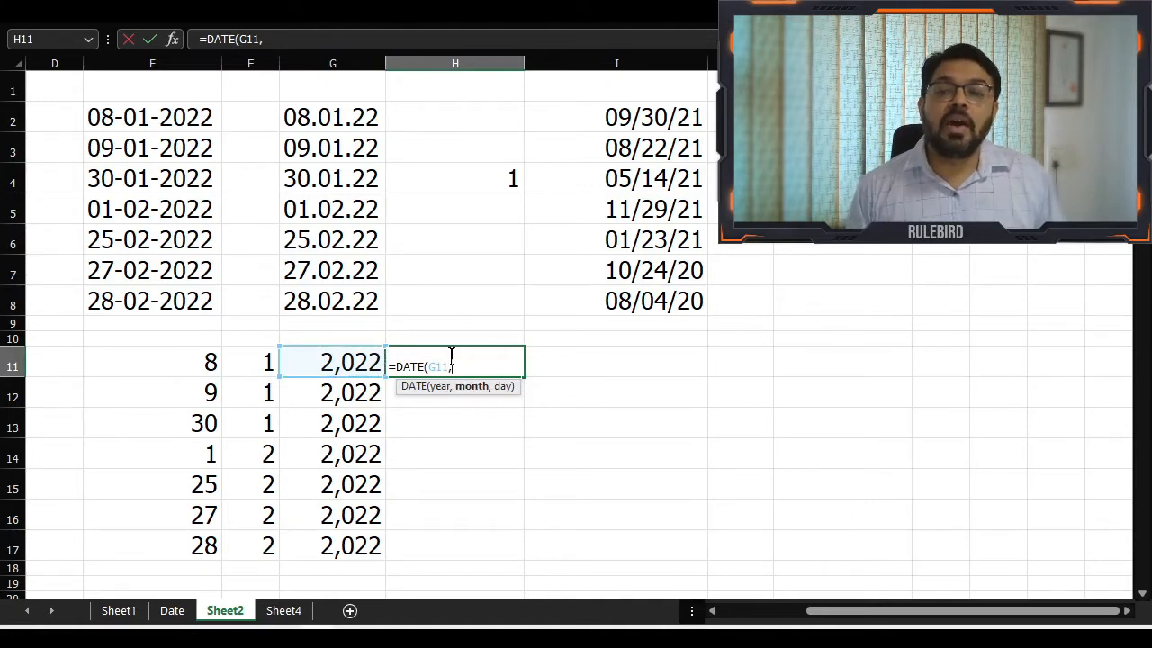
{"action": "key", "text": "Left"}
{"action": "key", "text": "Left"}
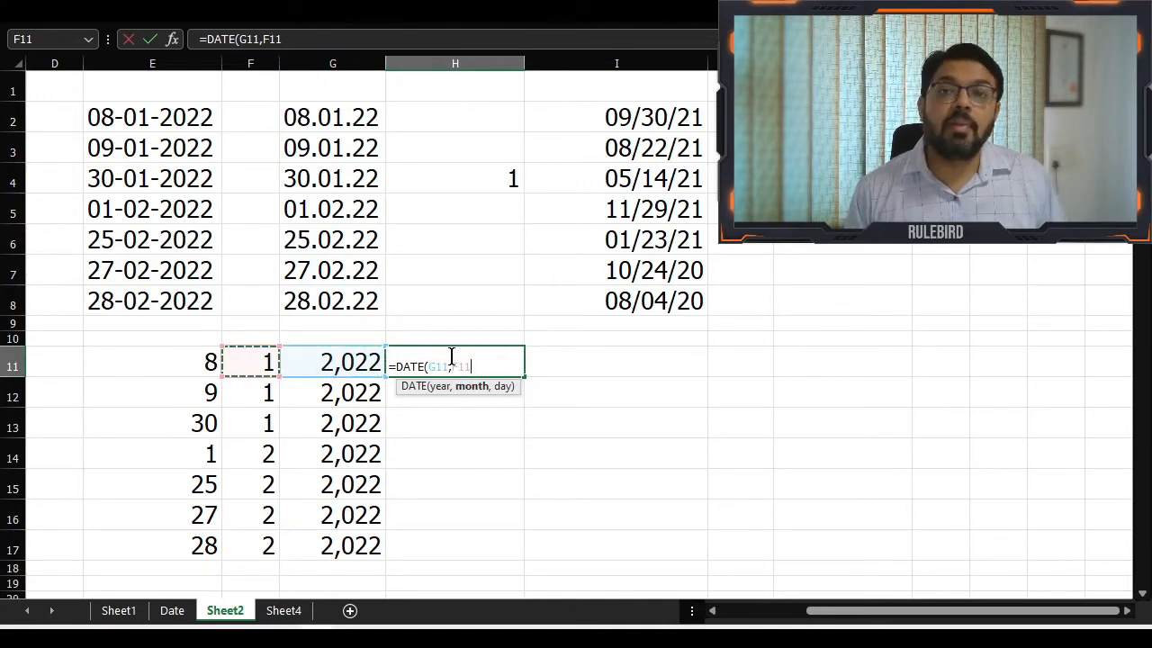
{"action": "type", "text": ","}
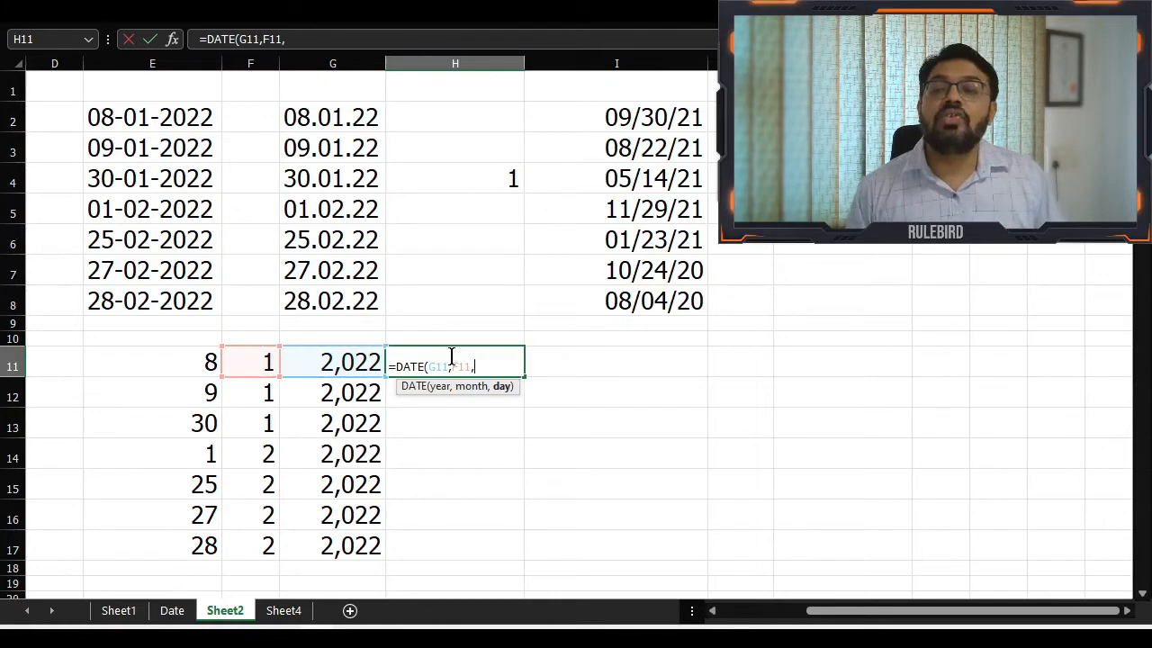
{"action": "key", "text": "Left"}
{"action": "key", "text": "Left"}
{"action": "key", "text": "Left"}
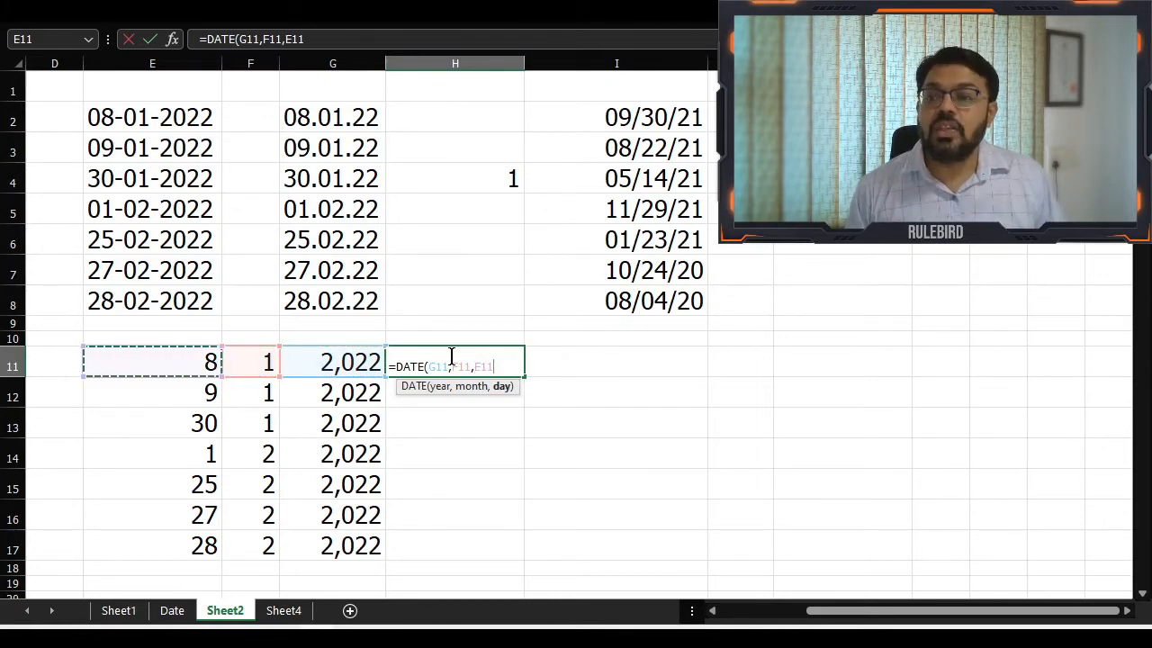
{"action": "type", "text": ")"}
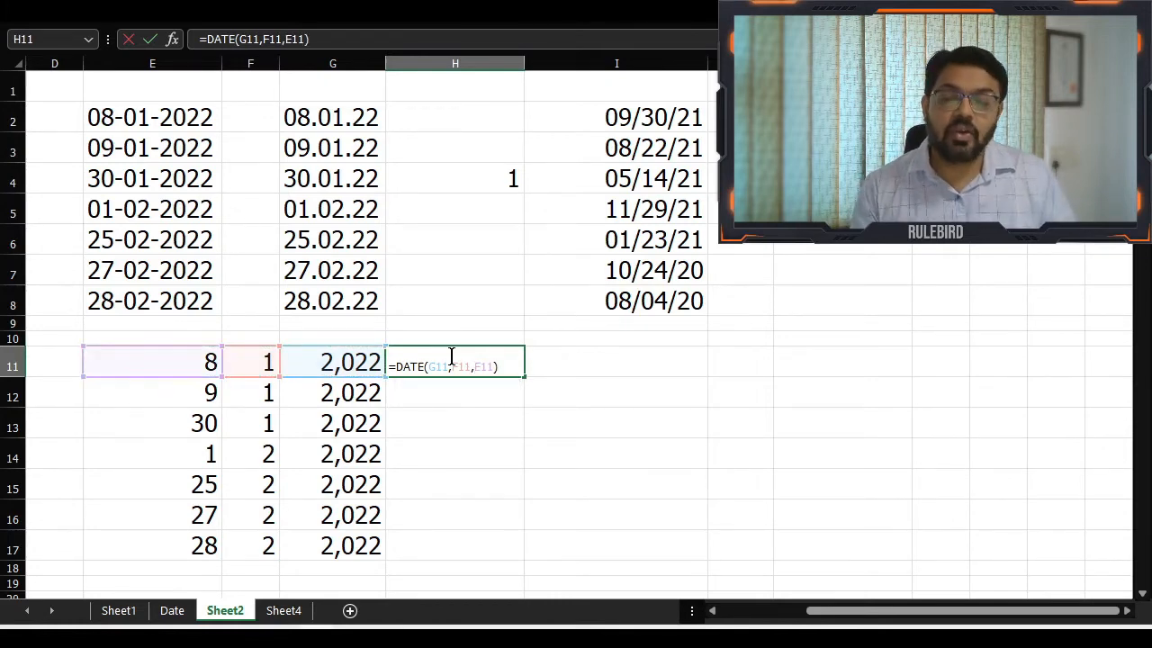
{"action": "key", "text": "Return"}
{"action": "left_click", "coordinate": [451, 357]}
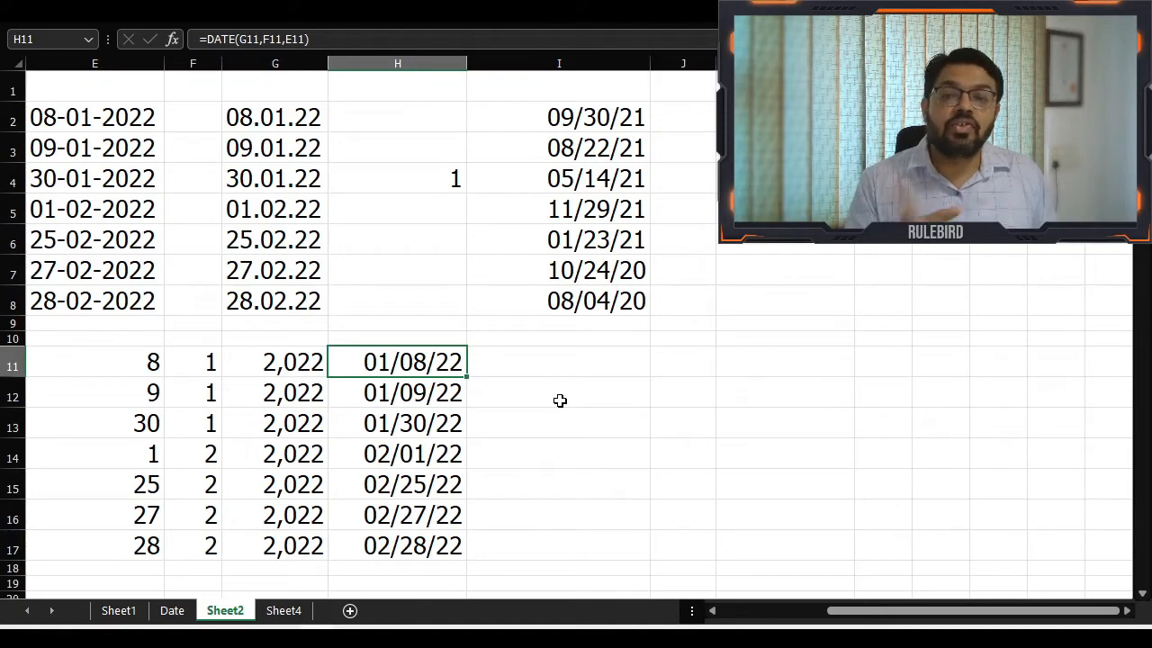
Format the dates in H11:H17 with the 14-Mar-12 date type
{"action": "key", "text": "ctrl+shift+Down"}
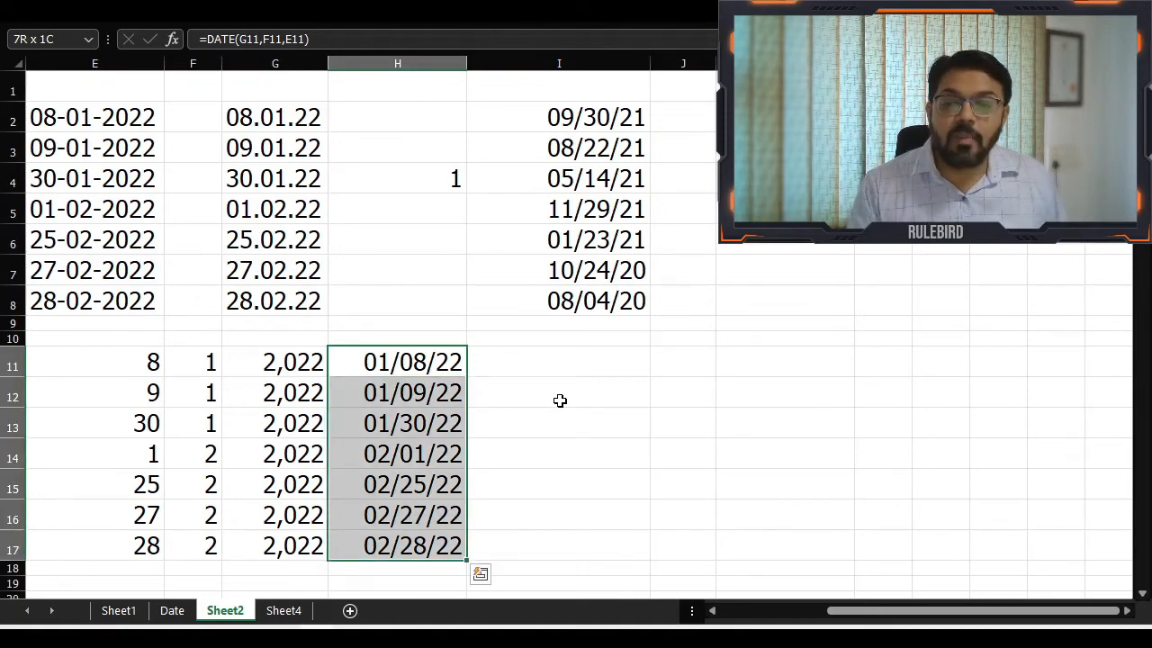
{"action": "key", "text": "ctrl+1"}
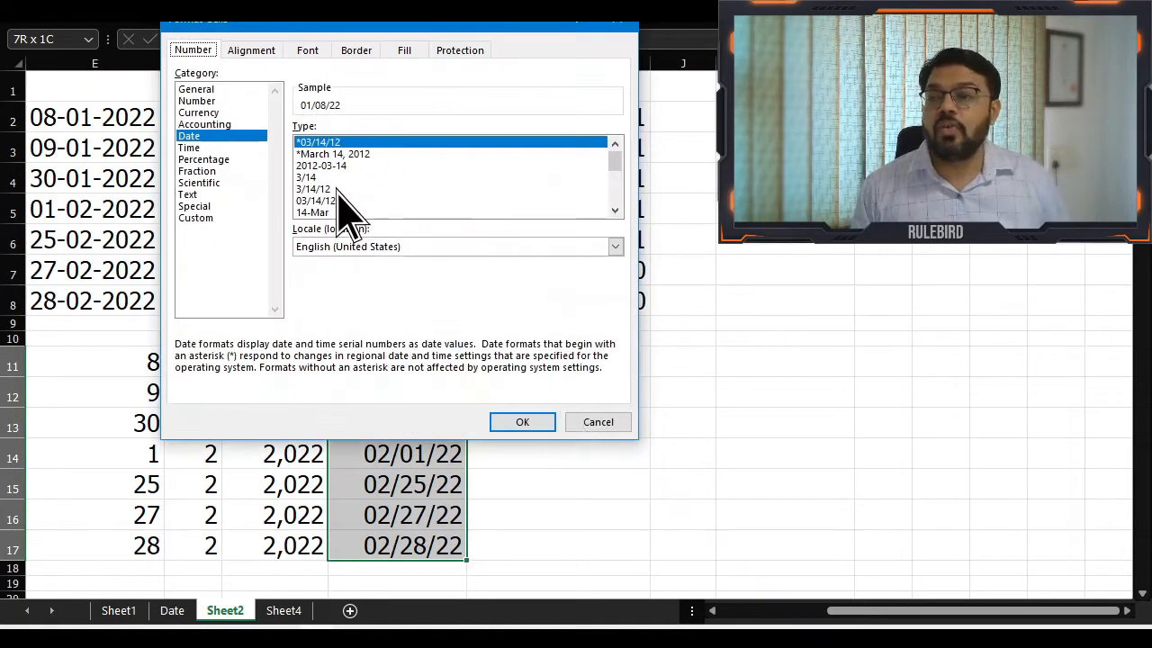
{"action": "left_click", "coordinate": [616, 210]}
{"action": "left_click", "coordinate": [616, 210]}
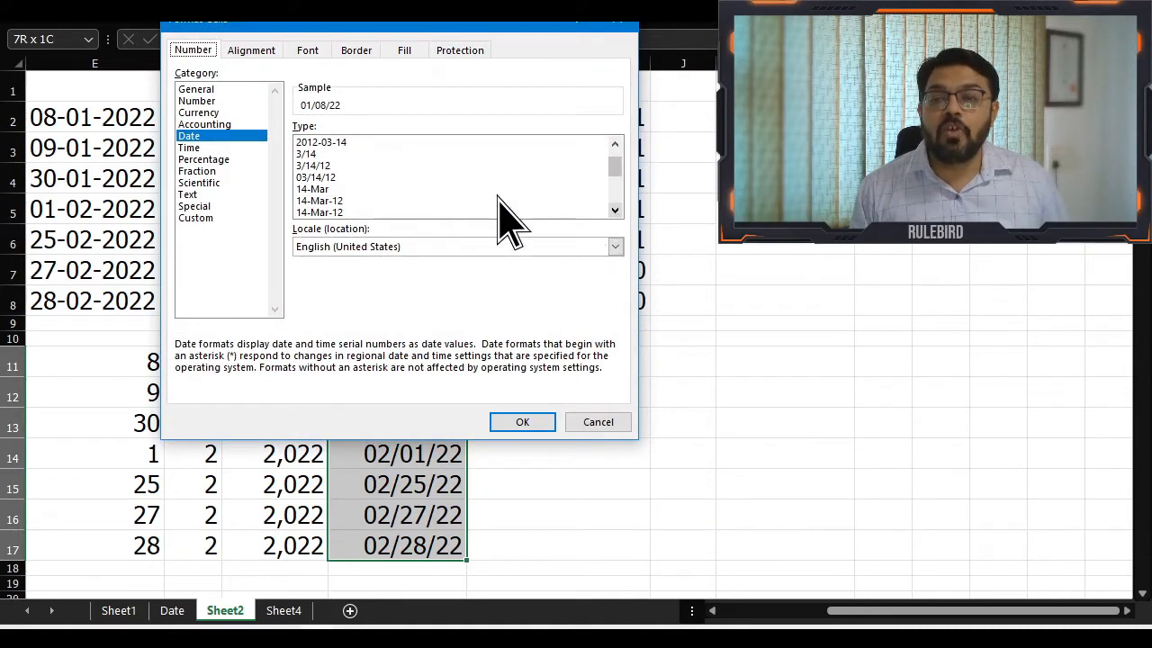
{"action": "left_click", "coordinate": [353, 201]}
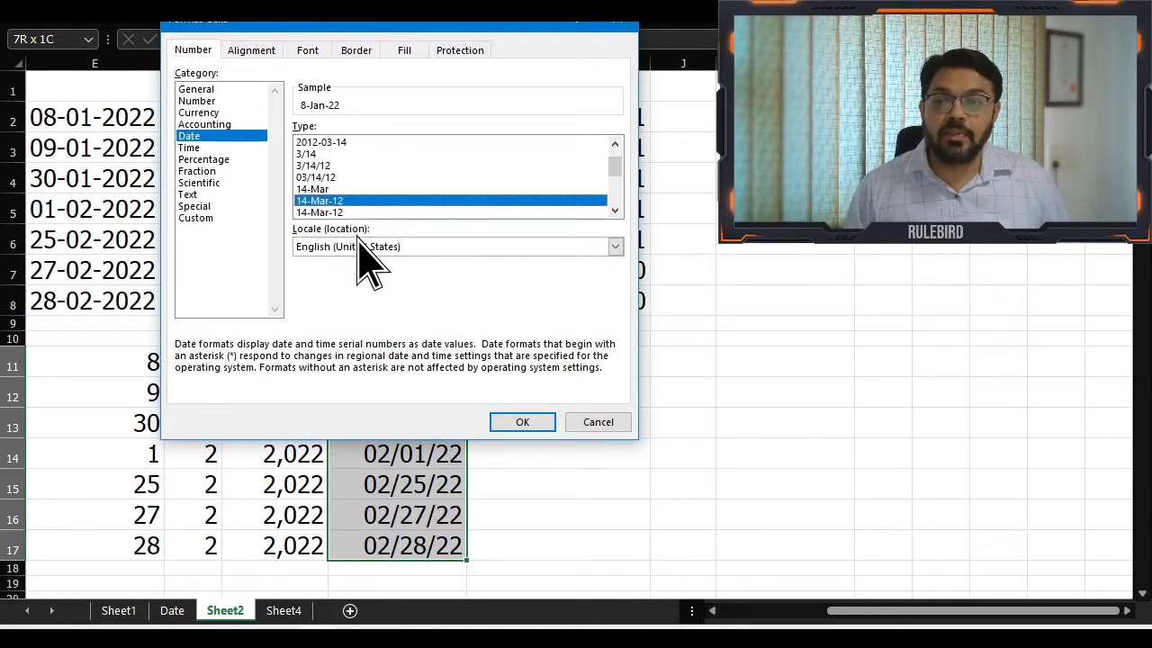
{"action": "left_click", "coordinate": [522, 422]}
{"action": "left_click", "coordinate": [509, 447]}
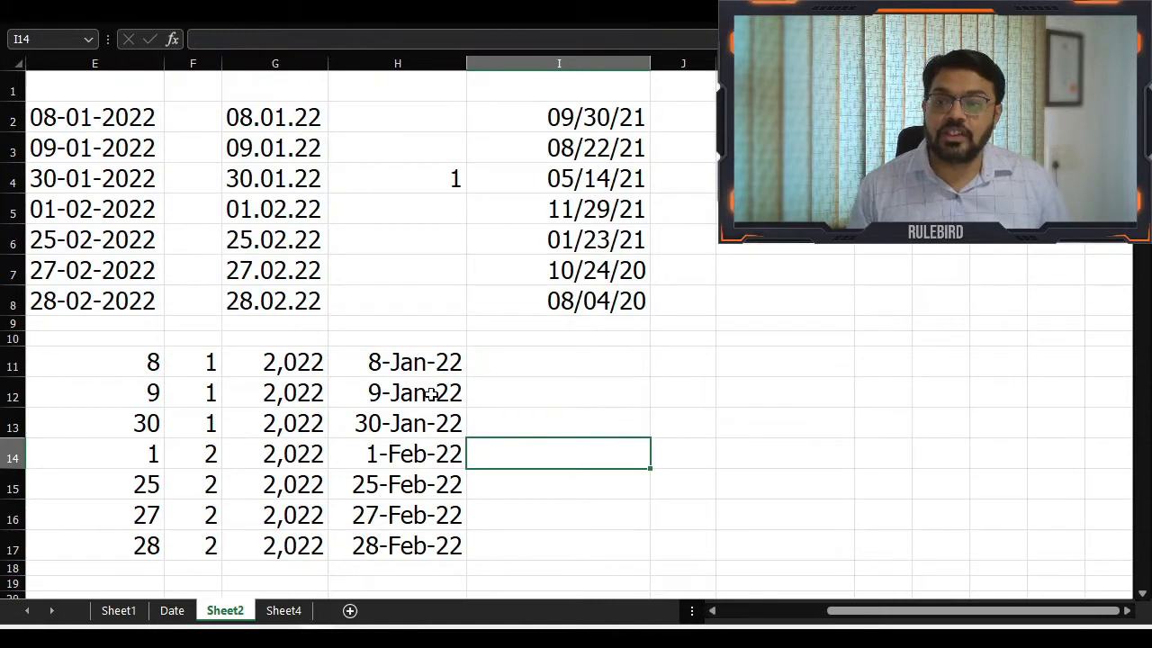
{"action": "left_click", "coordinate": [430, 363]}
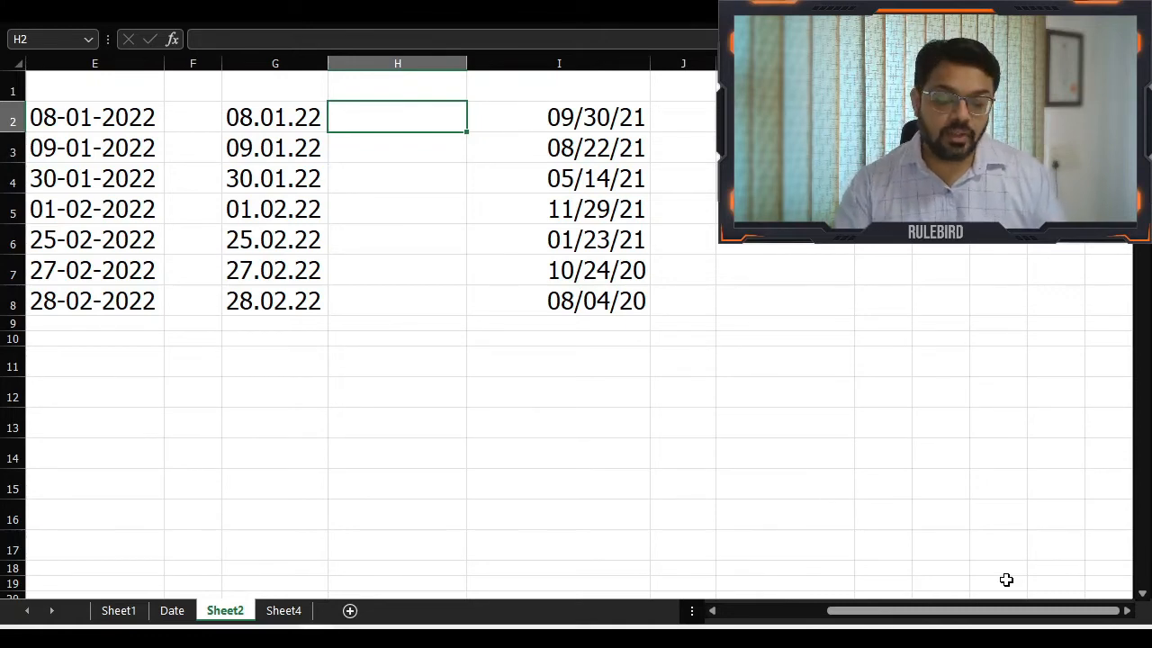
{"action": "type", "text": "="}
{"action": "key", "text": "Escape"}
{"action": "key", "text": "Left"}
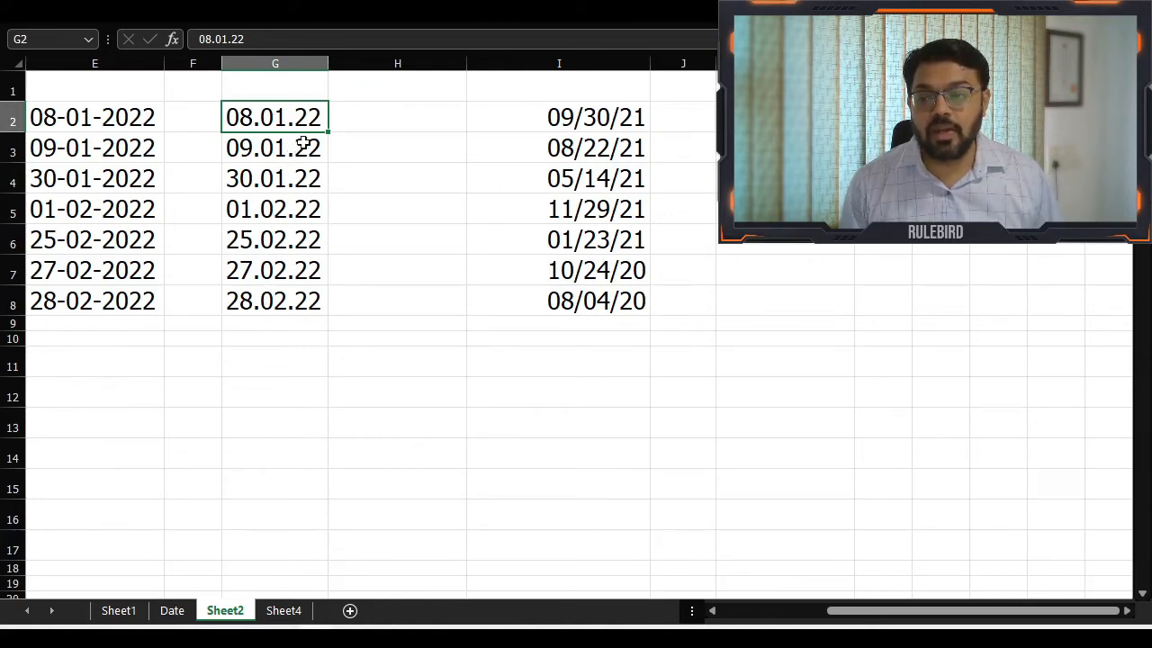
Start a DATE formula in H2 with RIGHT(G2,2) as the year argument
{"action": "left_click", "coordinate": [365, 121]}
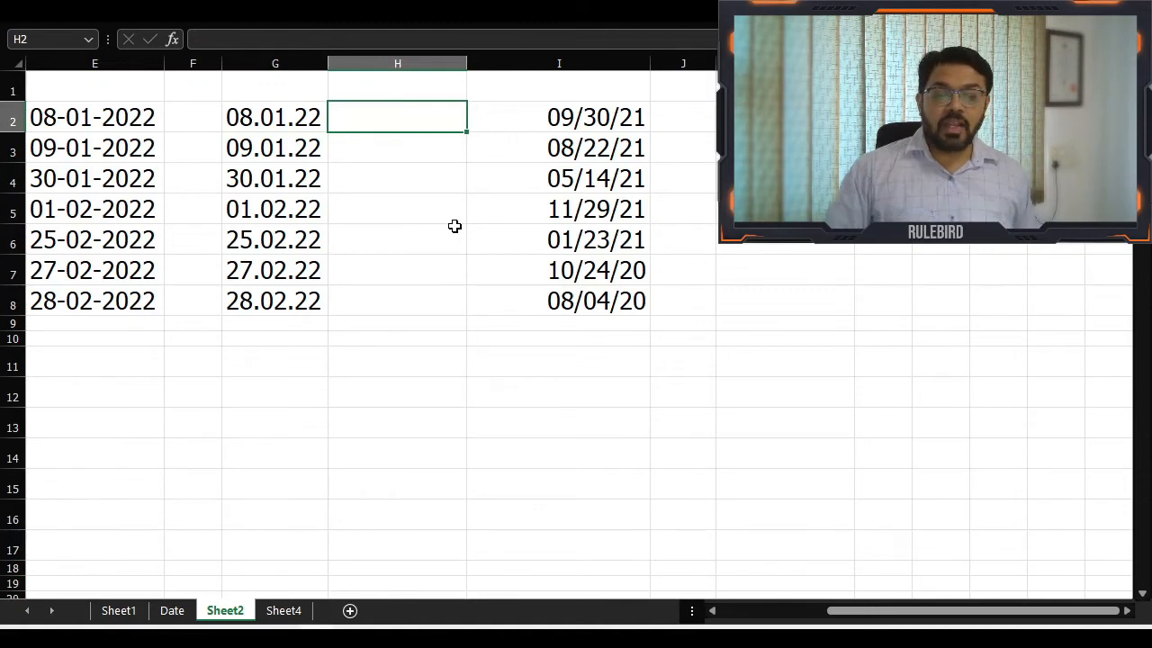
{"action": "type", "text": "=date"}
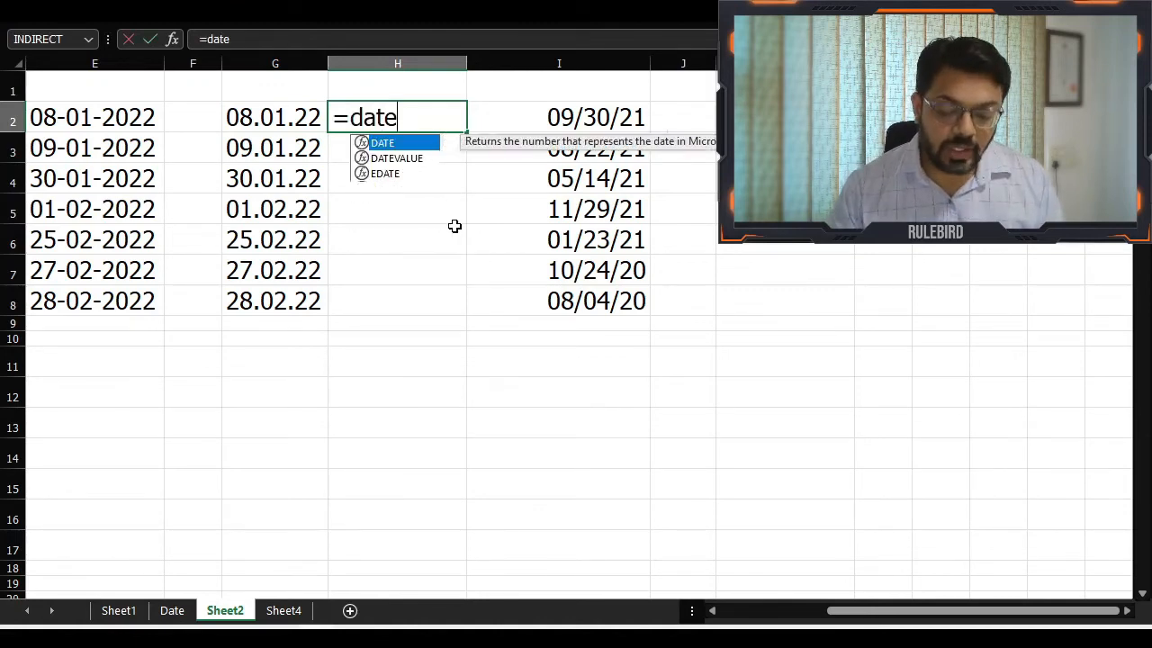
{"action": "key", "text": "Tab"}
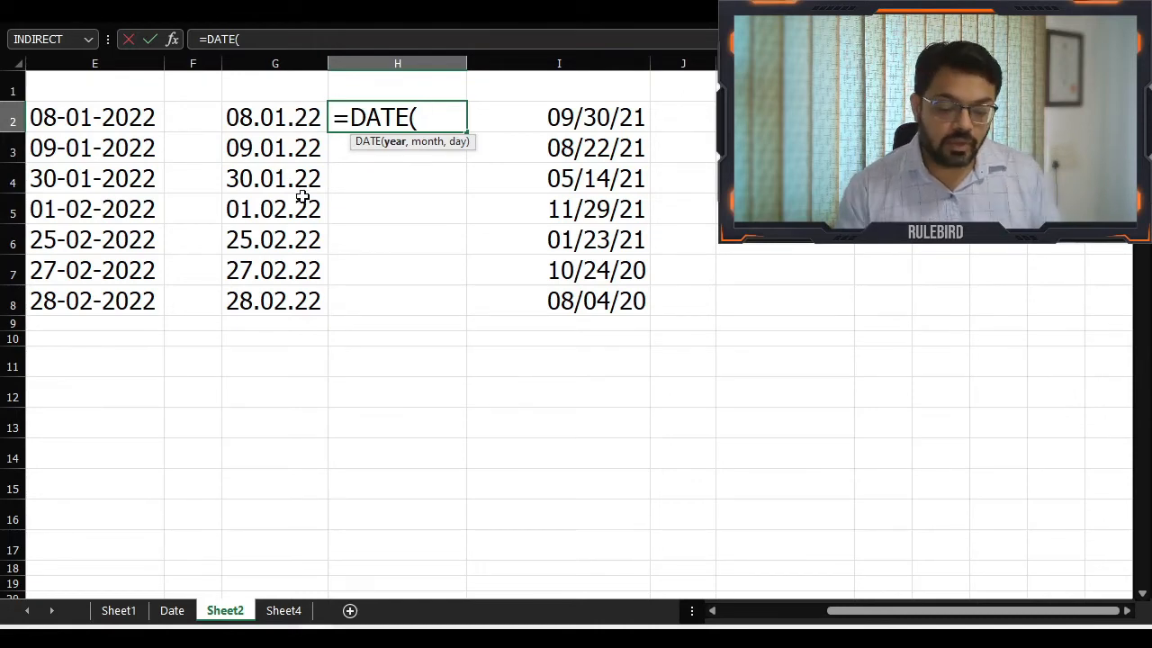
{"action": "type", "text": "righ"}
{"action": "key", "text": "Tab"}
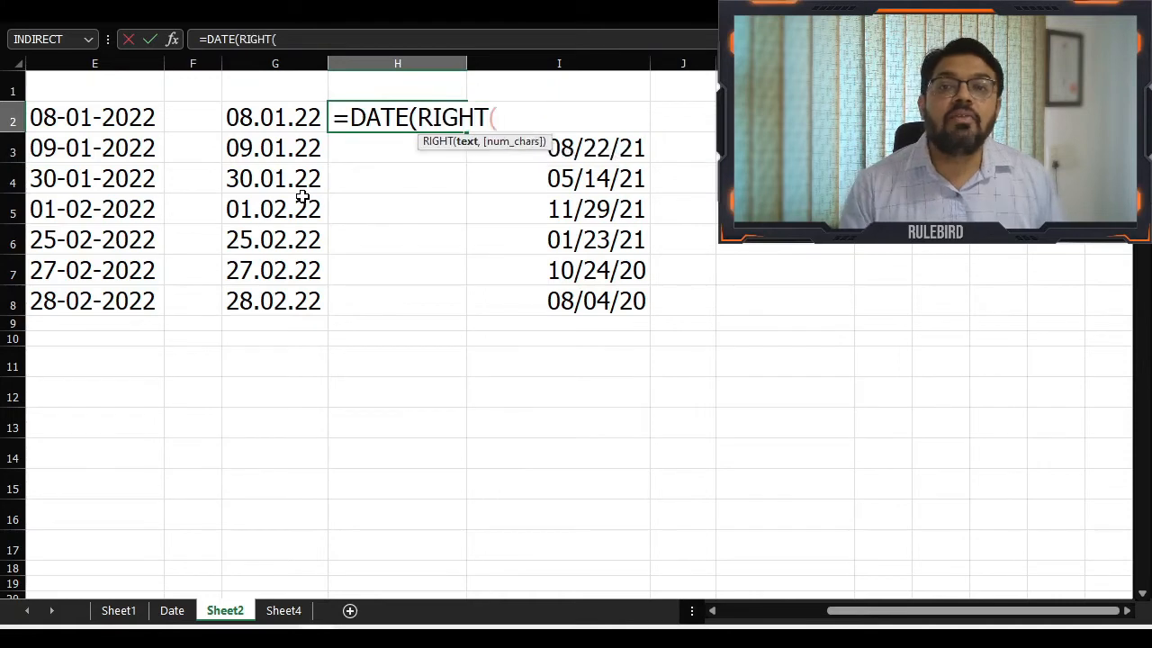
{"action": "left_click", "coordinate": [305, 112]}
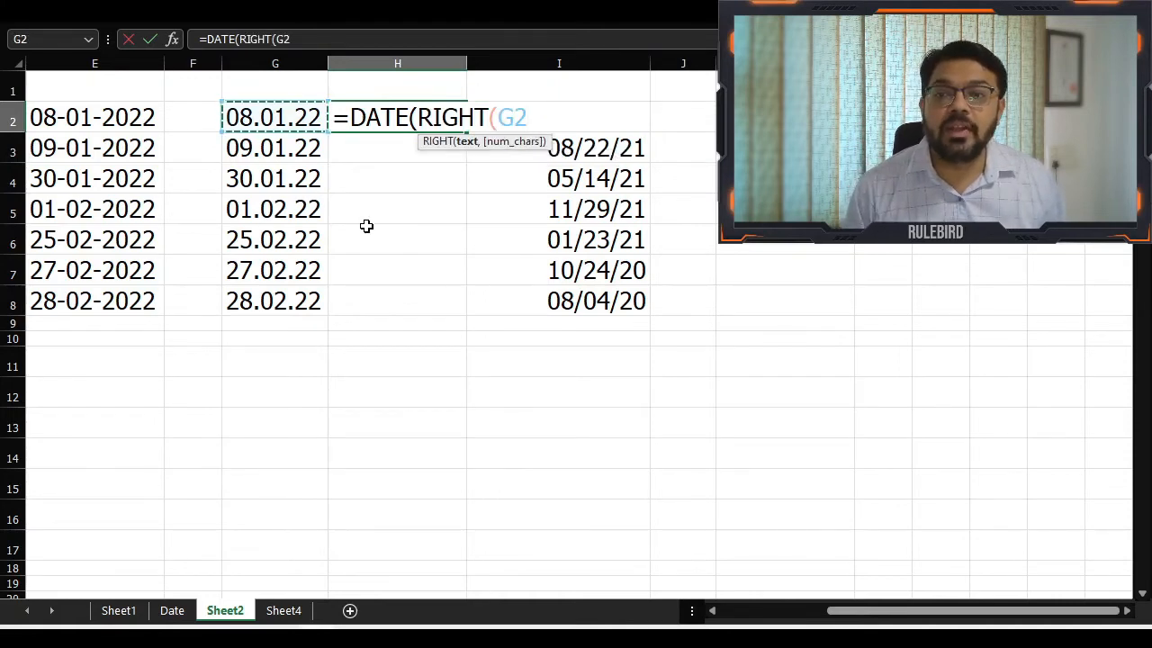
{"action": "type", "text": ","}
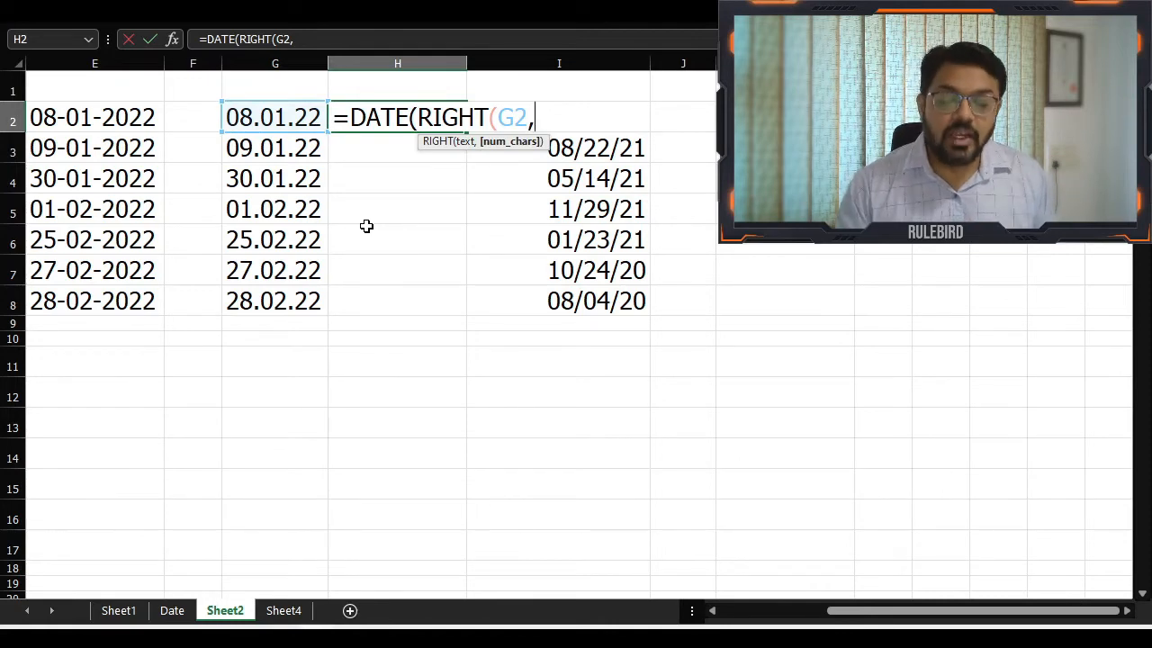
{"action": "type", "text": "2"}
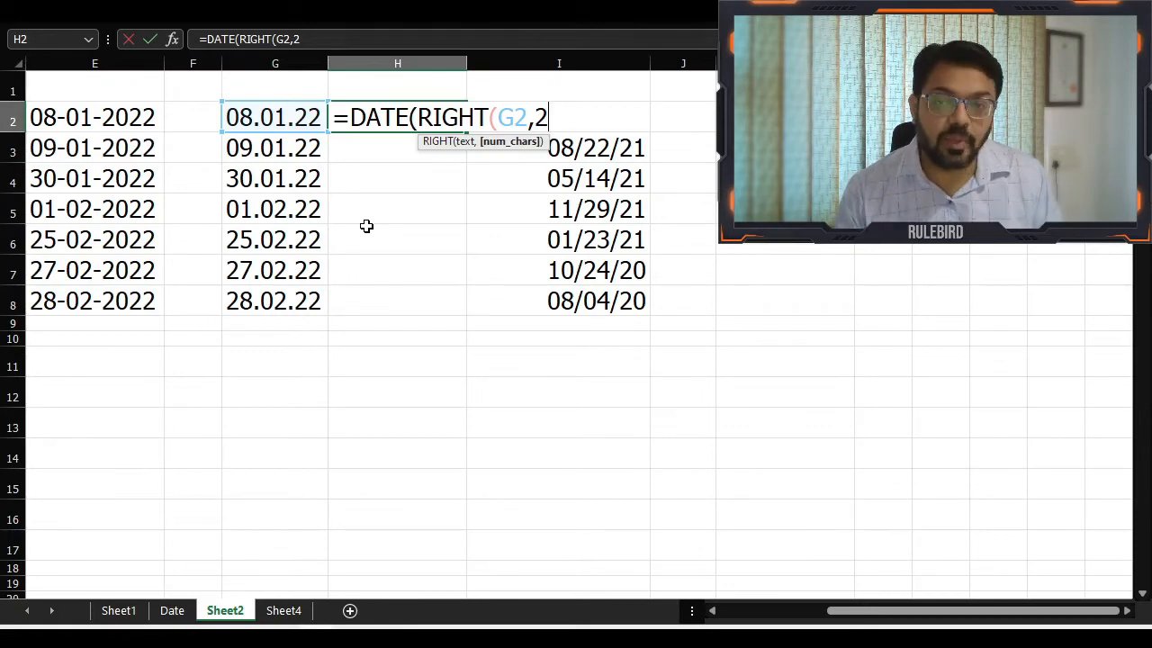
{"action": "type", "text": ")"}
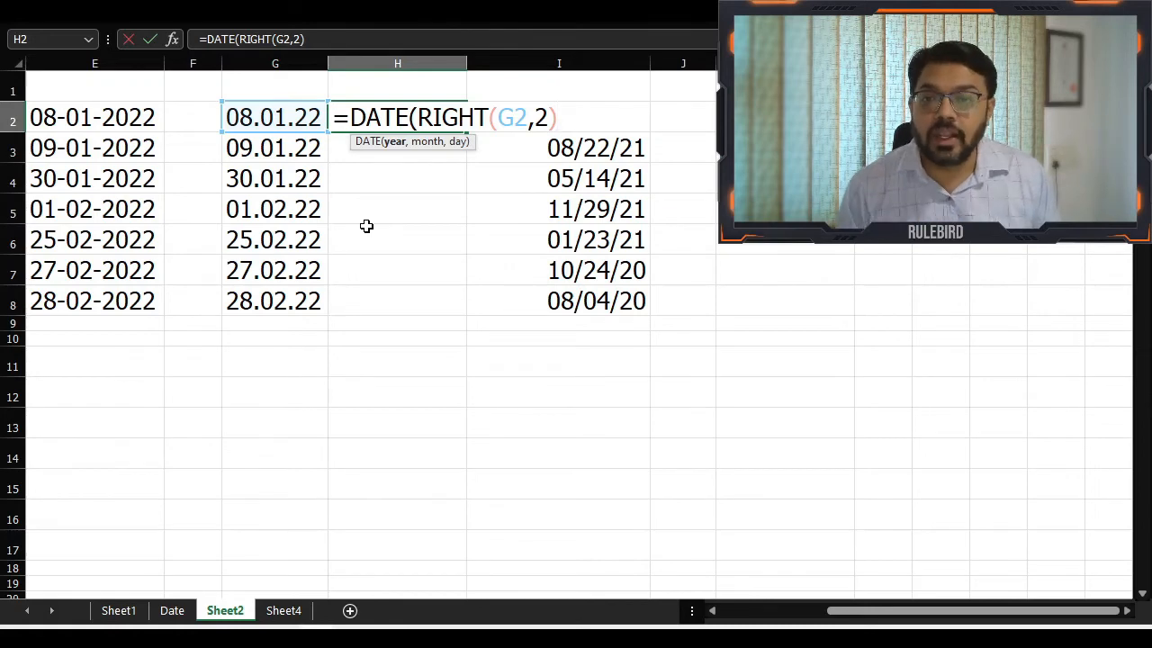
{"action": "type", "text": ","}
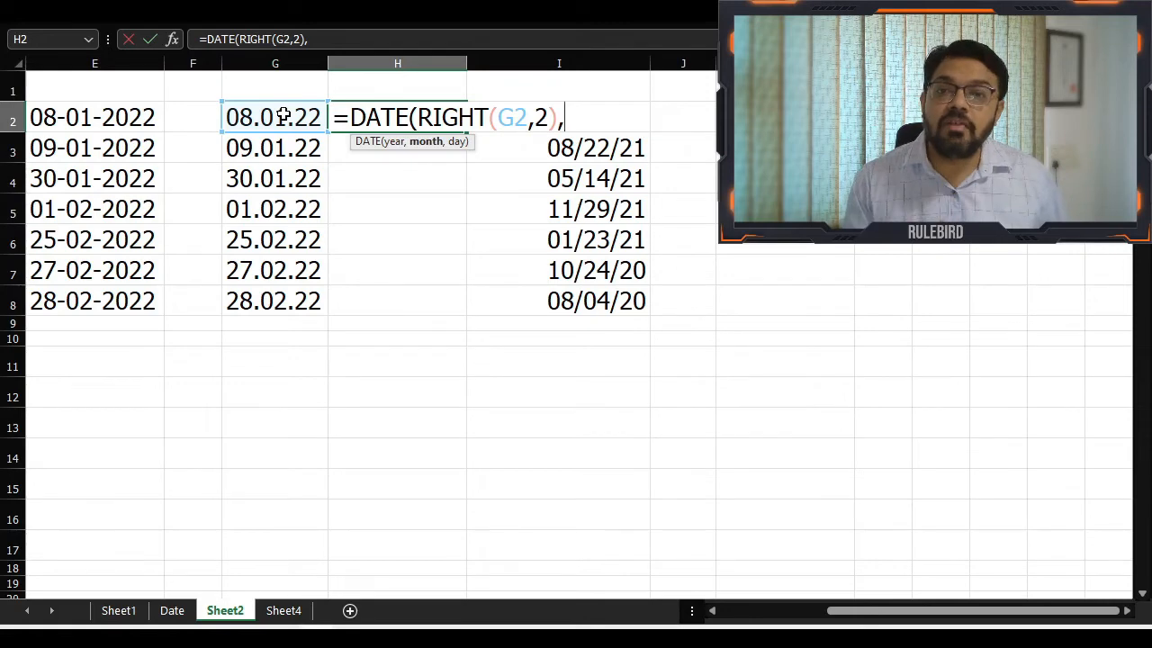
Add MID(G2,4,2) as the month argument of the DATE formula in H2
{"action": "type", "text": "mid"}
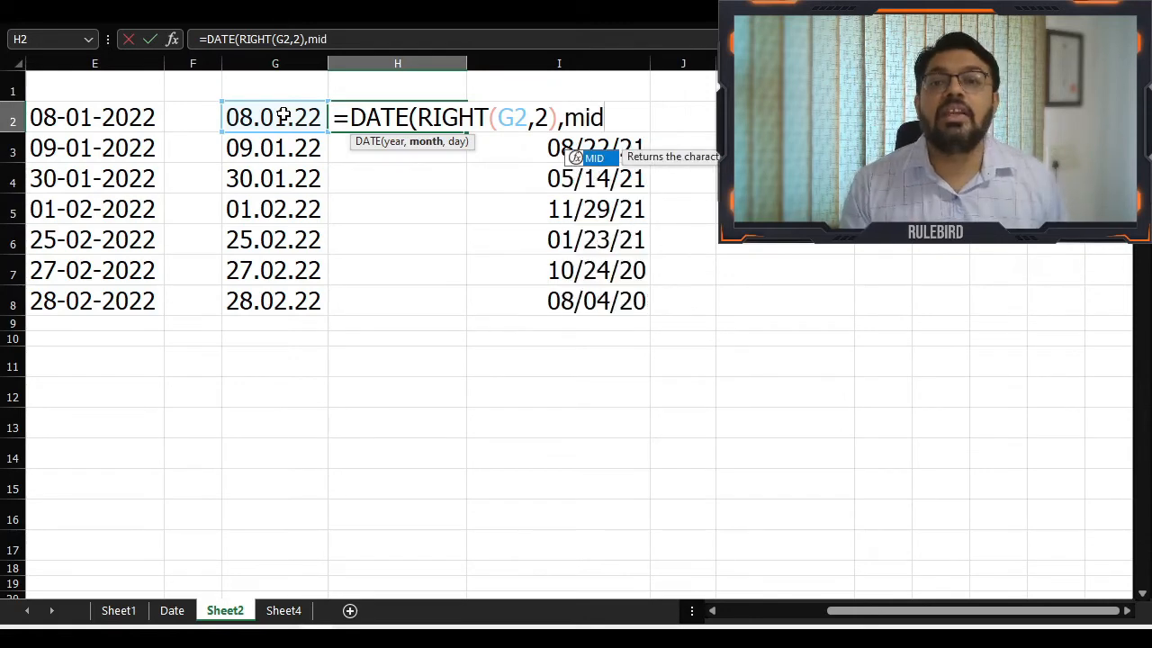
{"action": "key", "text": "Tab"}
{"action": "scroll", "coordinate": [1055, 545], "scroll_direction": "right", "scroll_amount": 1}
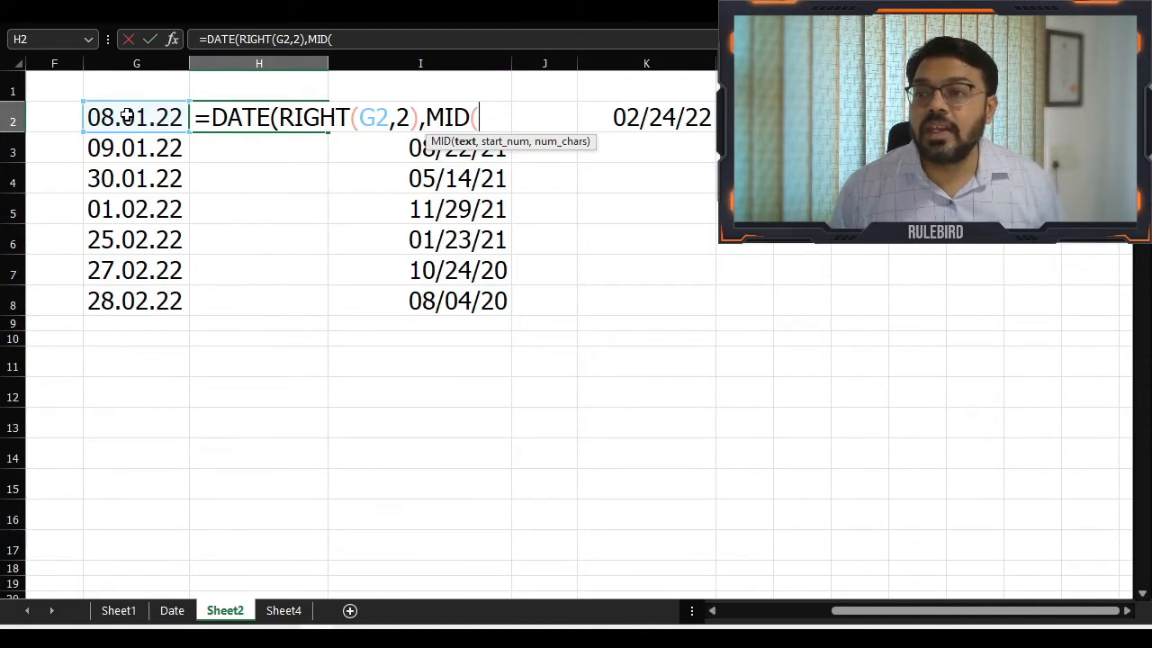
{"action": "left_click", "coordinate": [128, 117]}
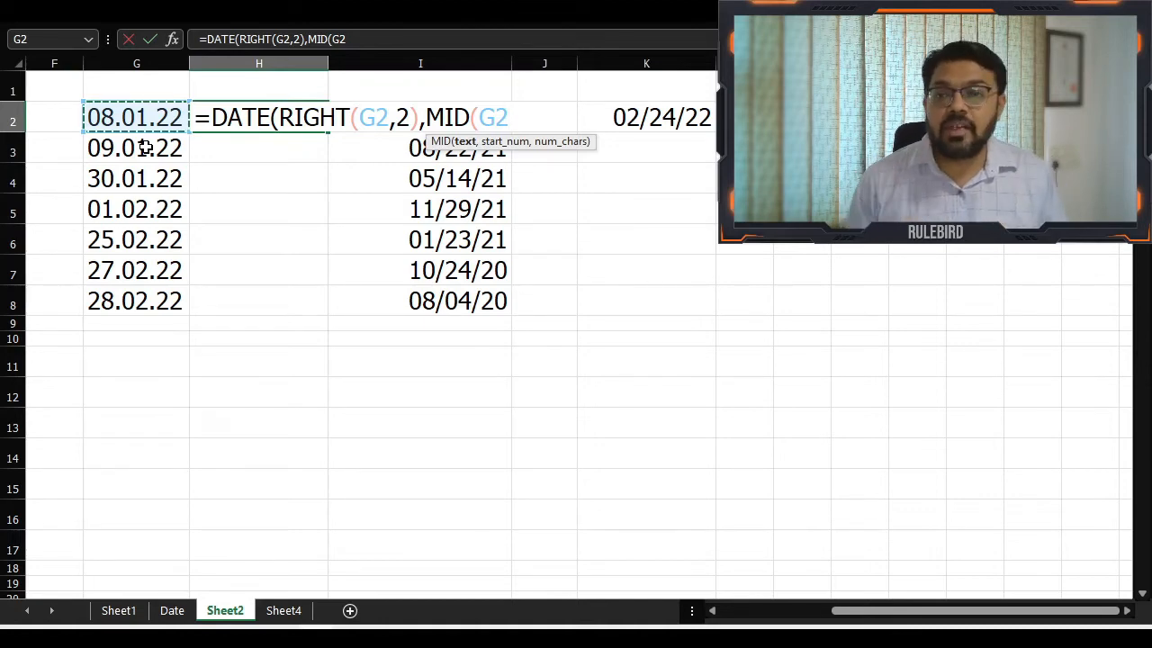
{"action": "type", "text": ","}
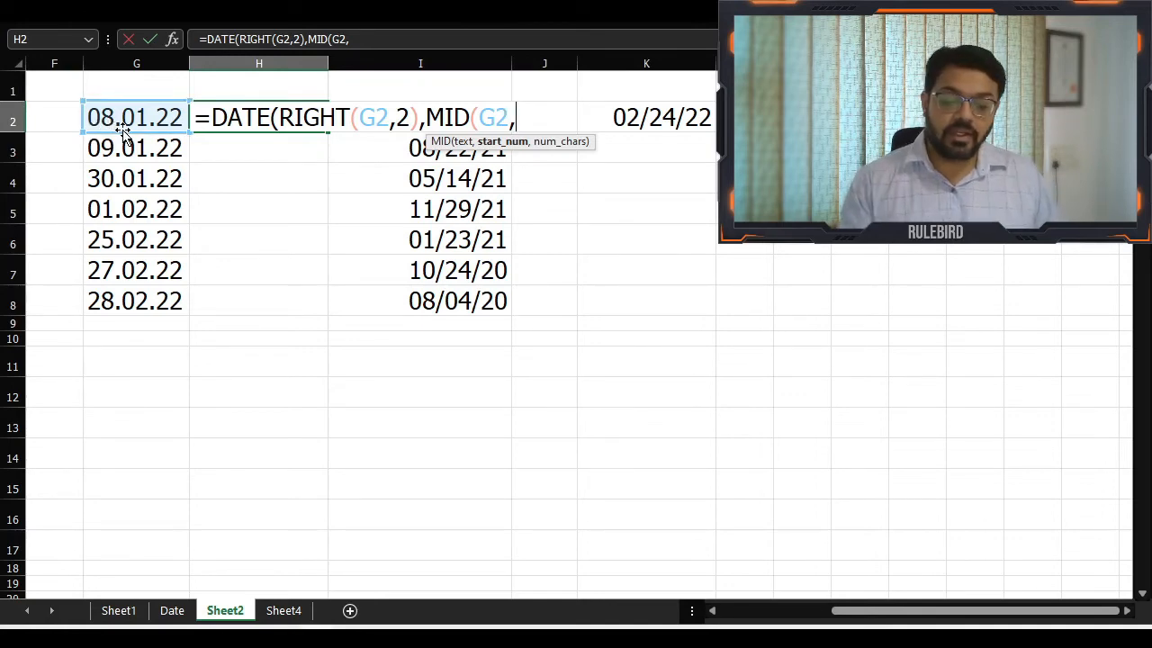
{"action": "type", "text": "4"}
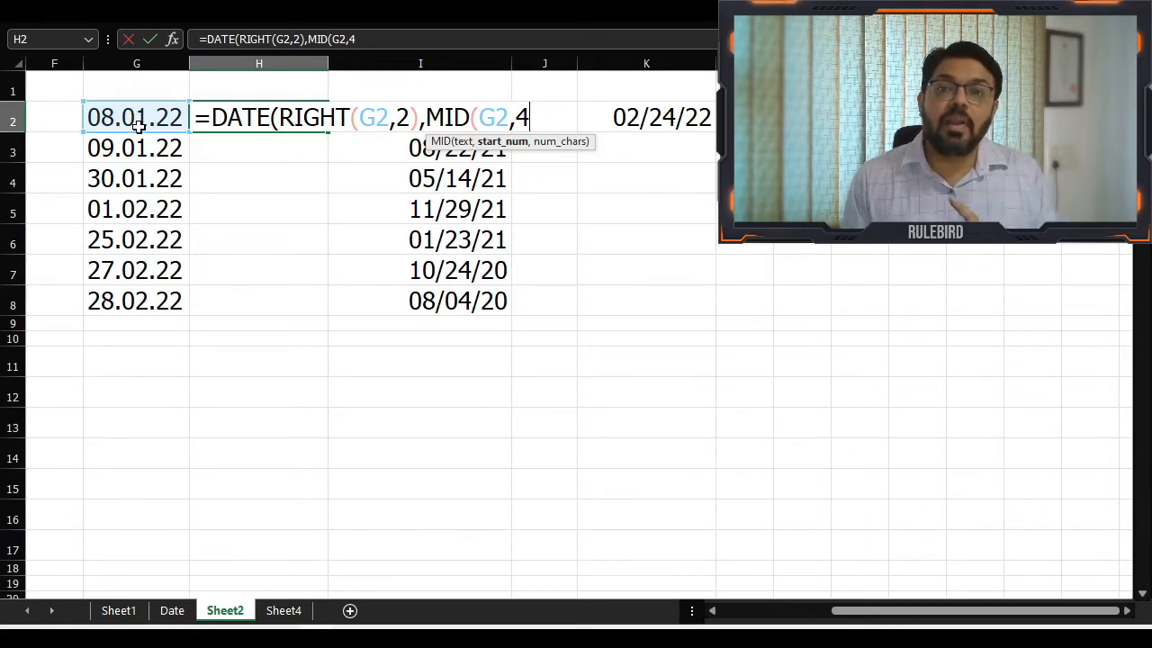
{"action": "type", "text": ","}
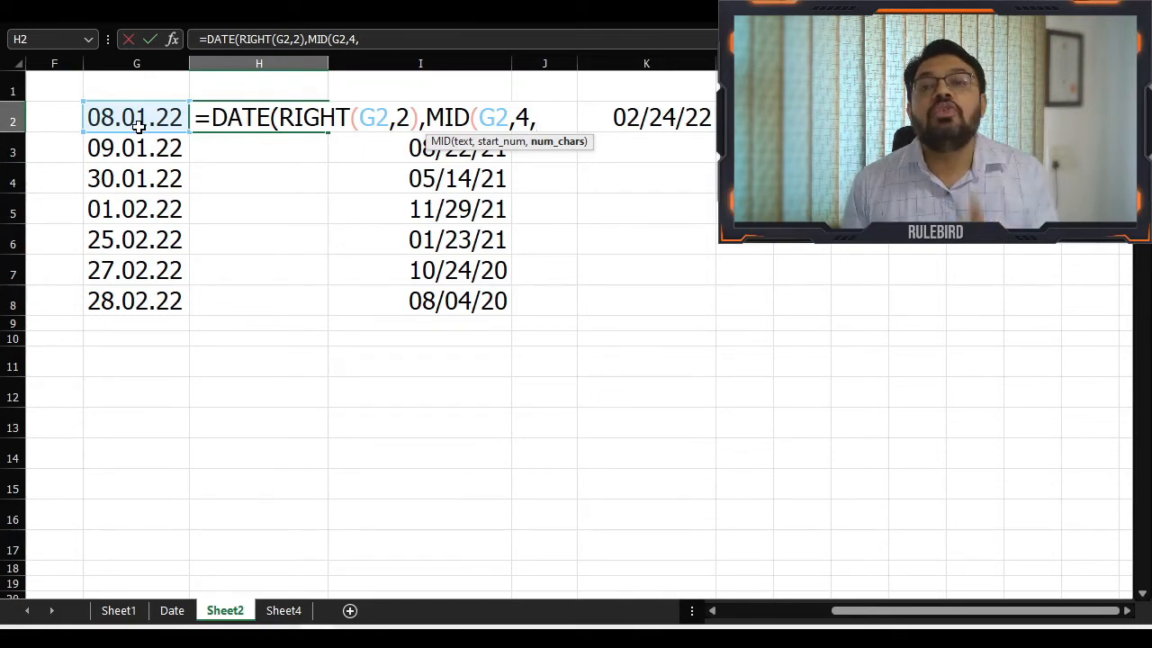
{"action": "type", "text": "2"}
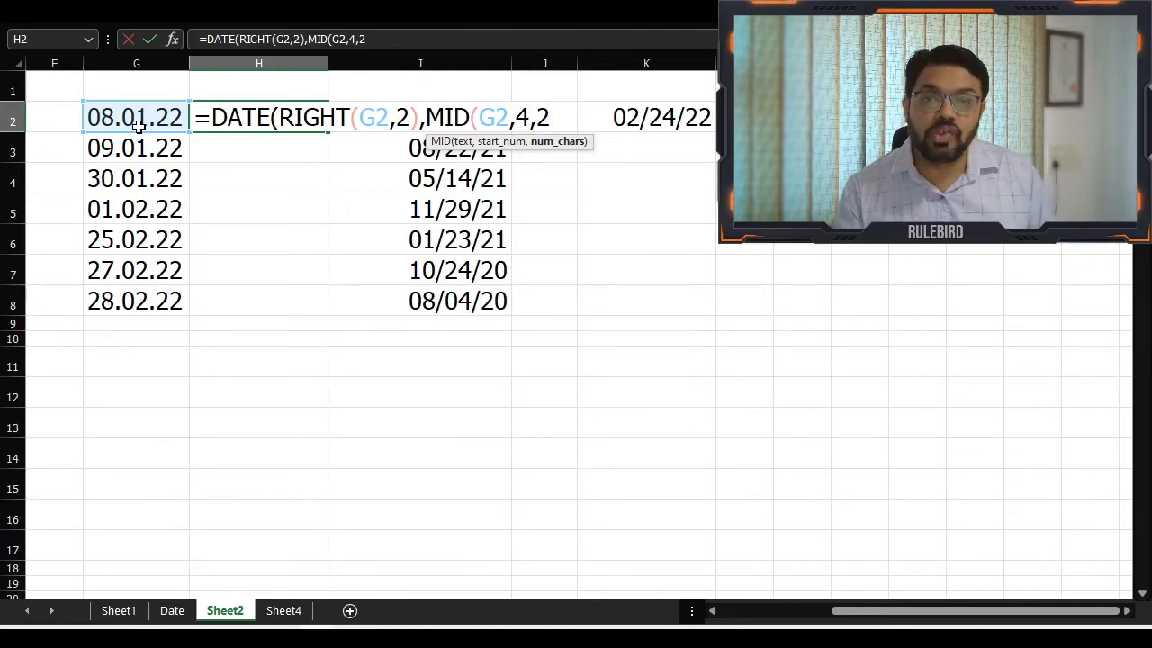
{"action": "type", "text": ")"}
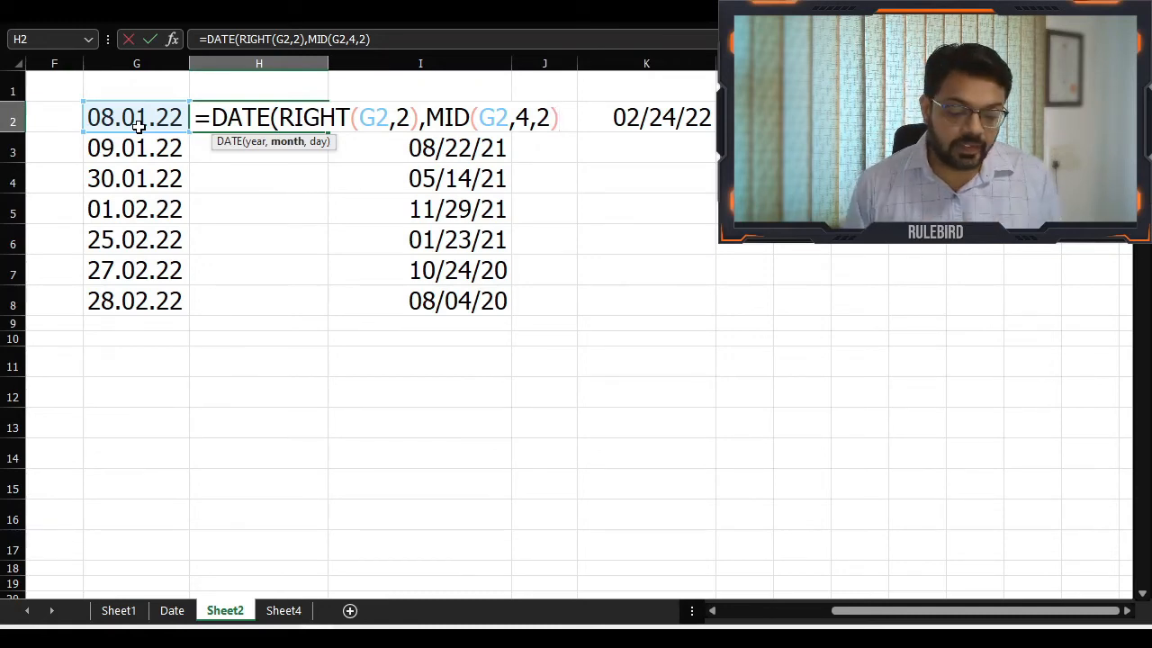
{"action": "type", "text": ","}
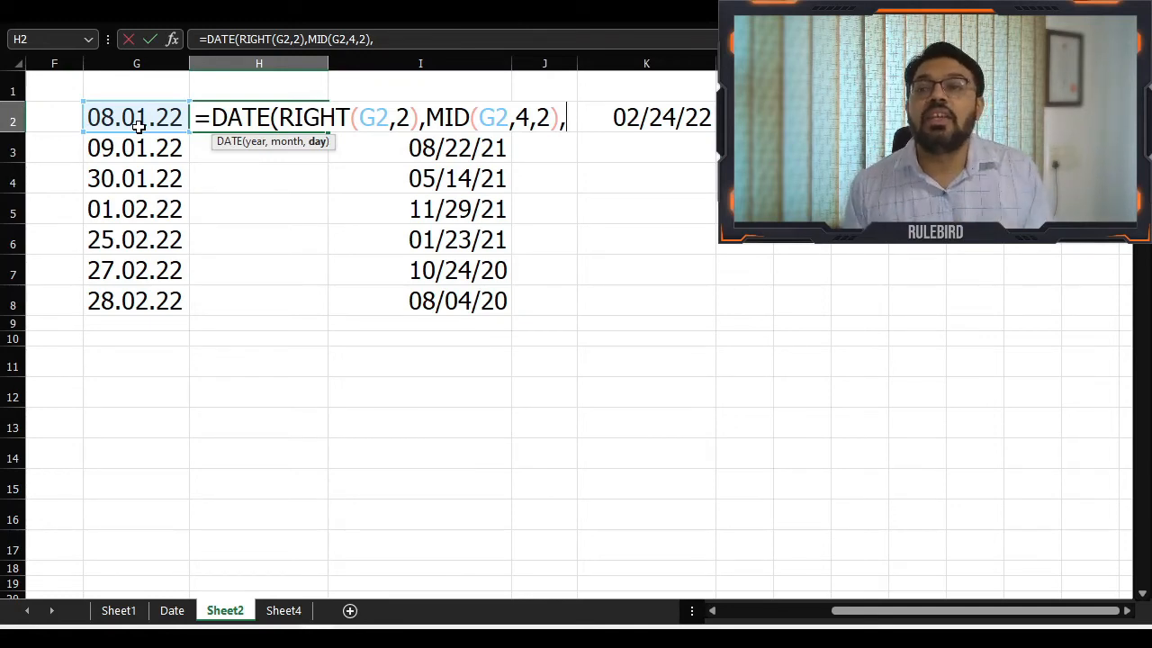
Complete the DATE formula in H2 with LEFT(G2,2) as the day argument and fill it down to H8
{"action": "type", "text": "left"}
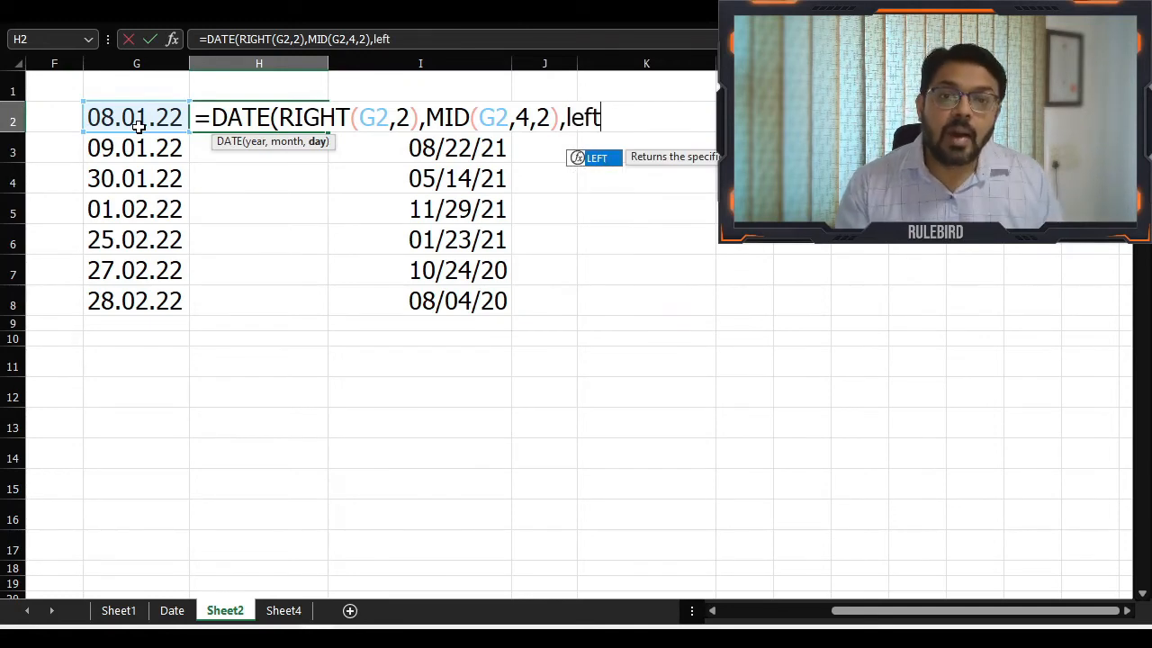
{"action": "key", "text": "Tab"}
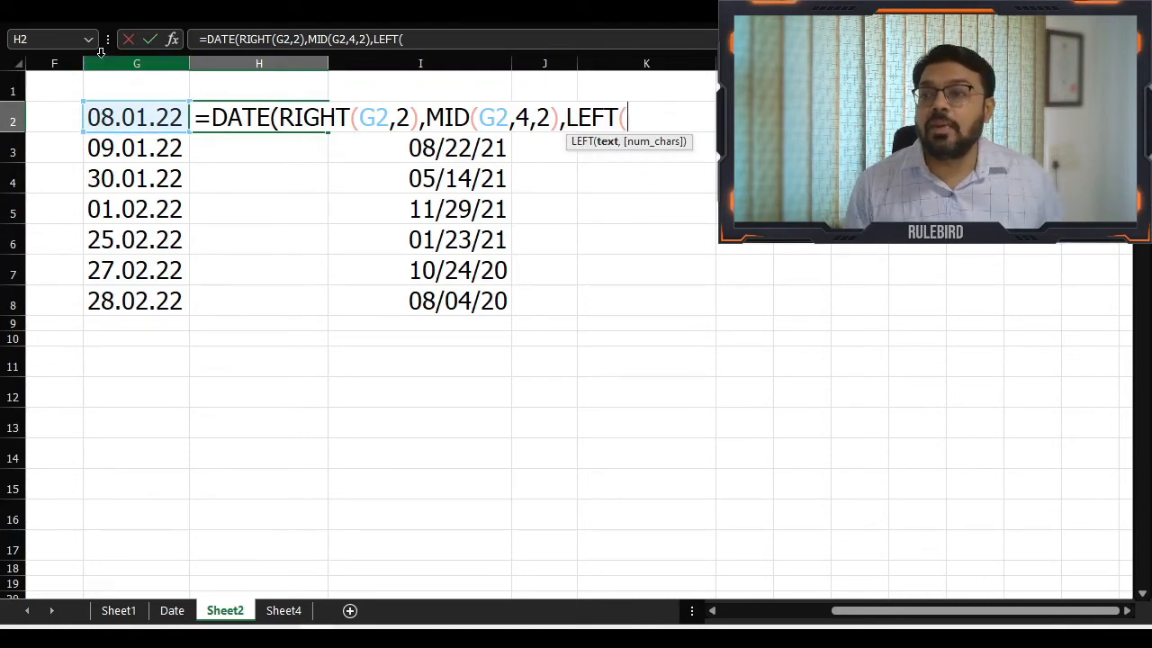
{"action": "left_click", "coordinate": [120, 118]}
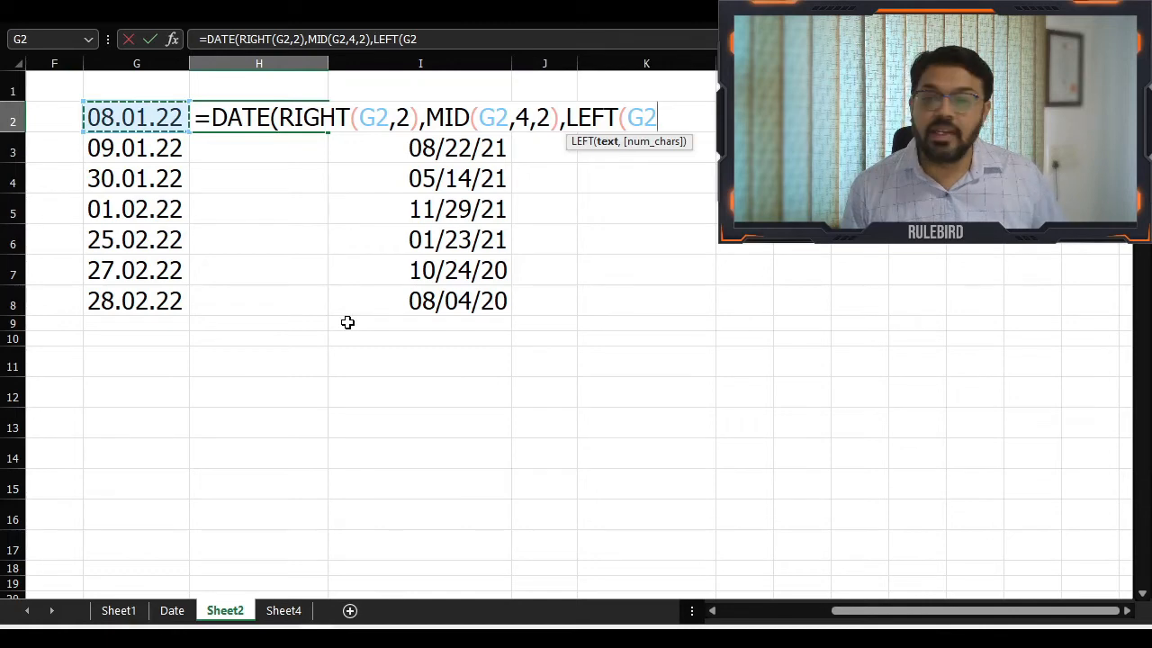
{"action": "type", "text": ","}
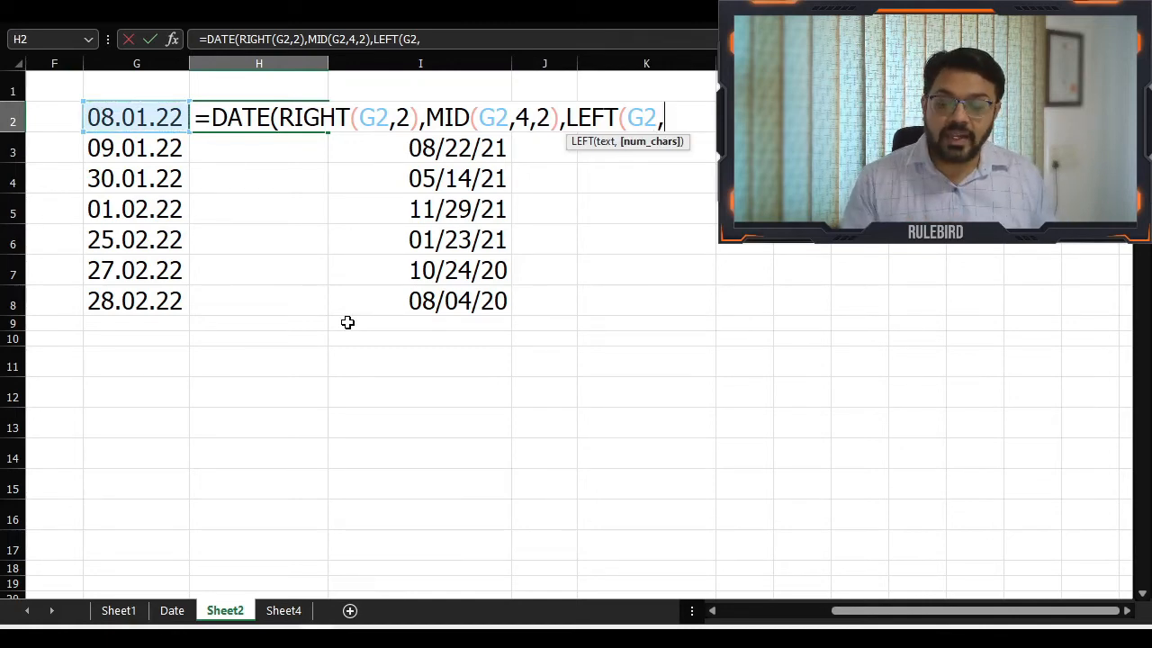
{"action": "type", "text": "2"}
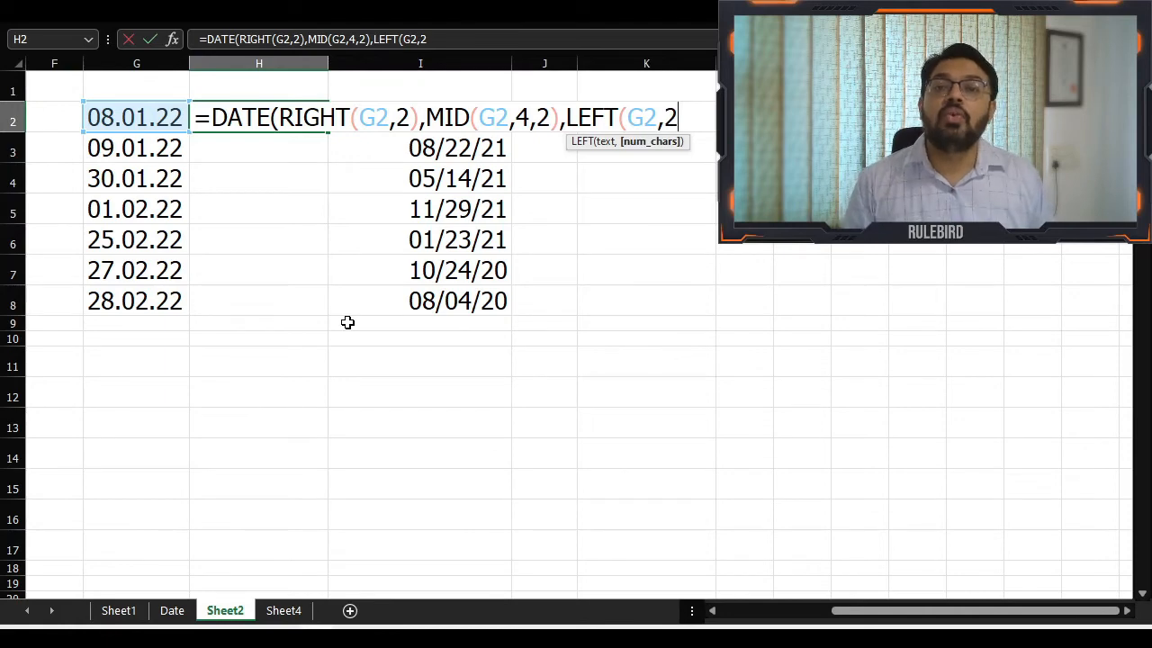
{"action": "type", "text": ")"}
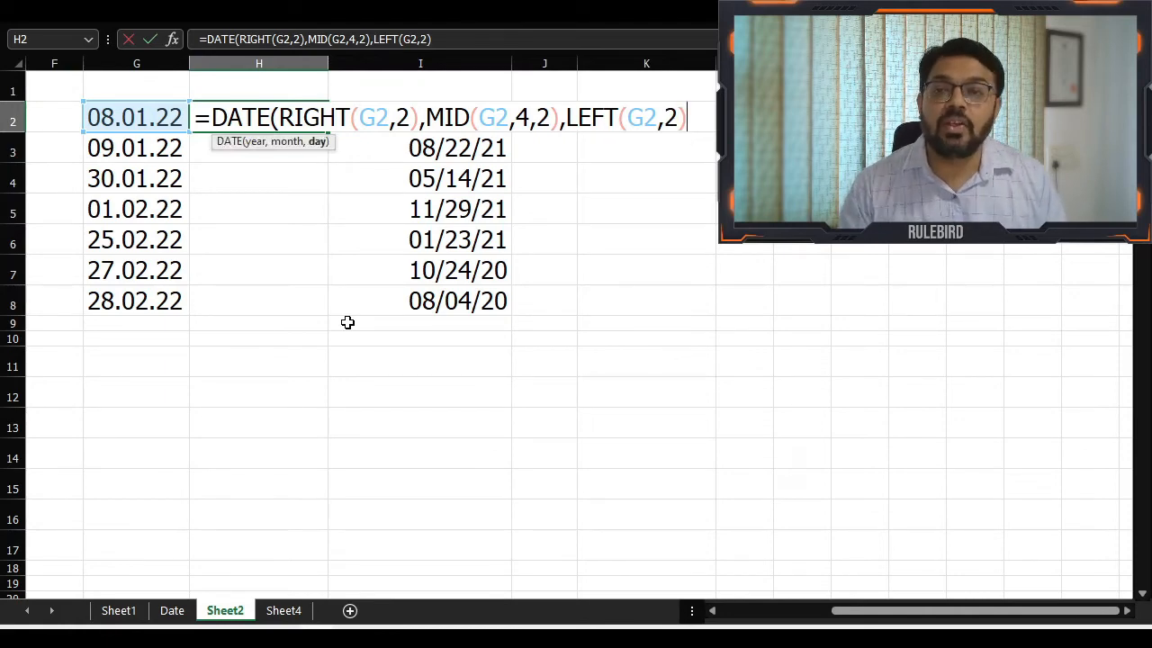
{"action": "type", "text": ")"}
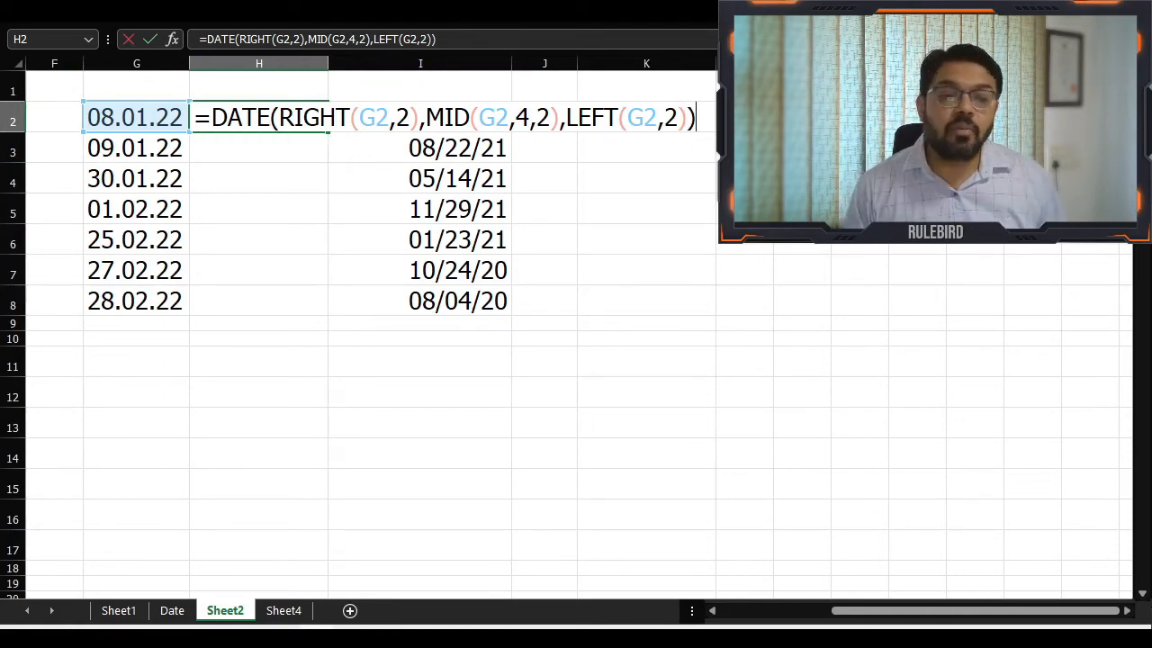
{"action": "left_click", "coordinate": [1128, 611]}
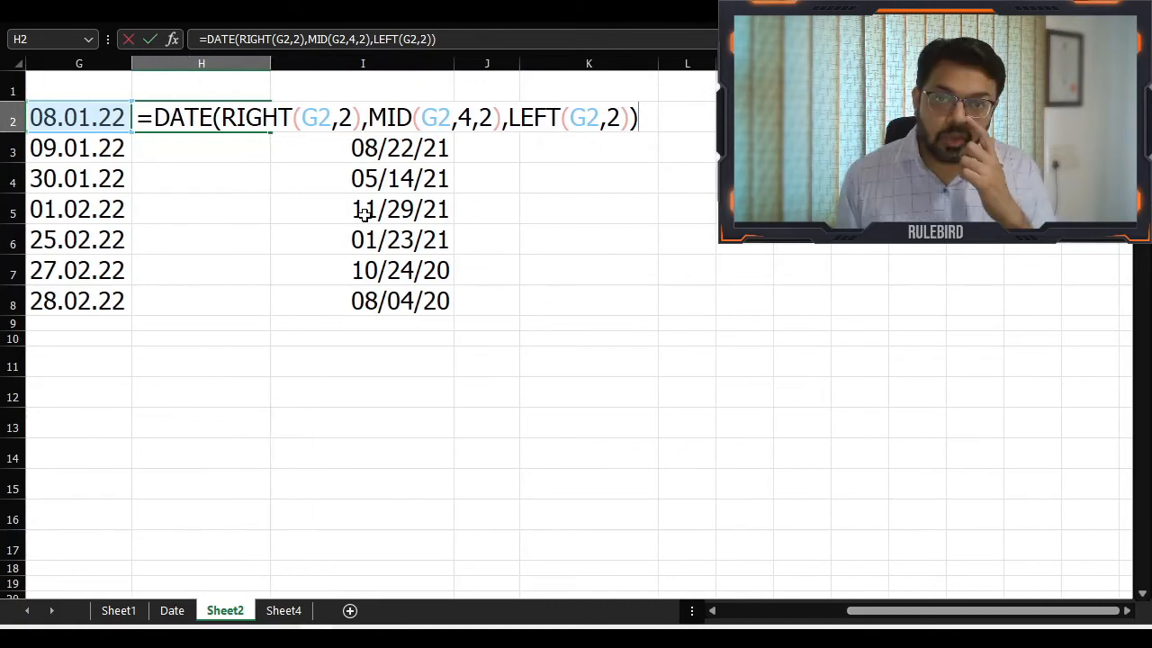
{"action": "key", "text": "Return"}
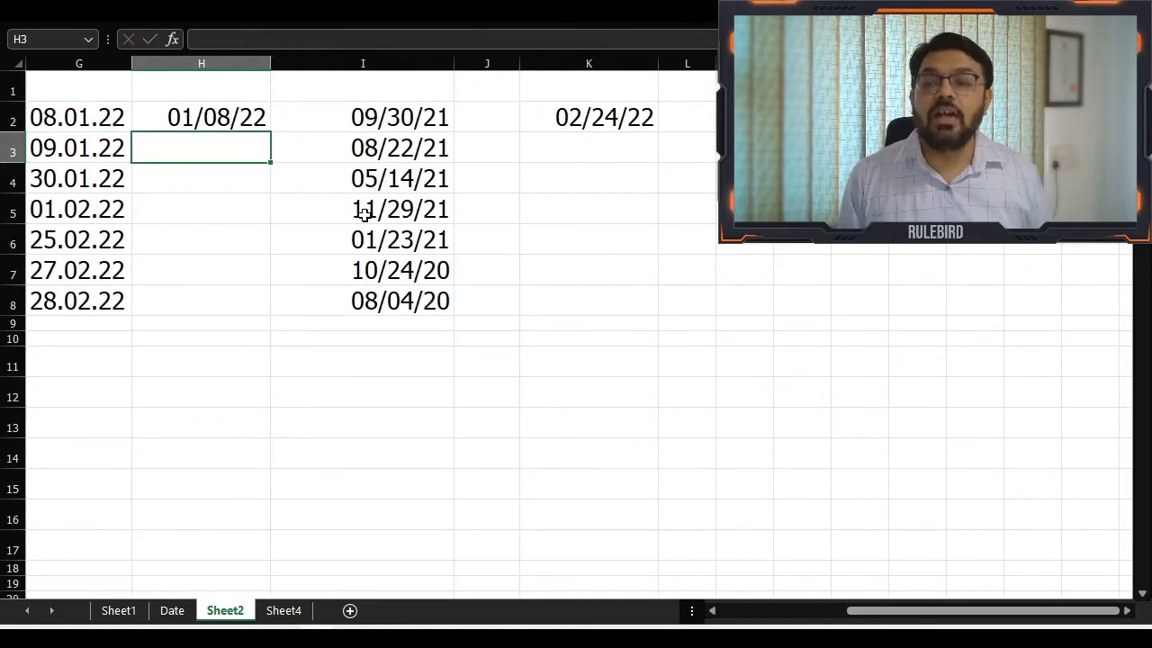
{"action": "key", "text": "Up"}
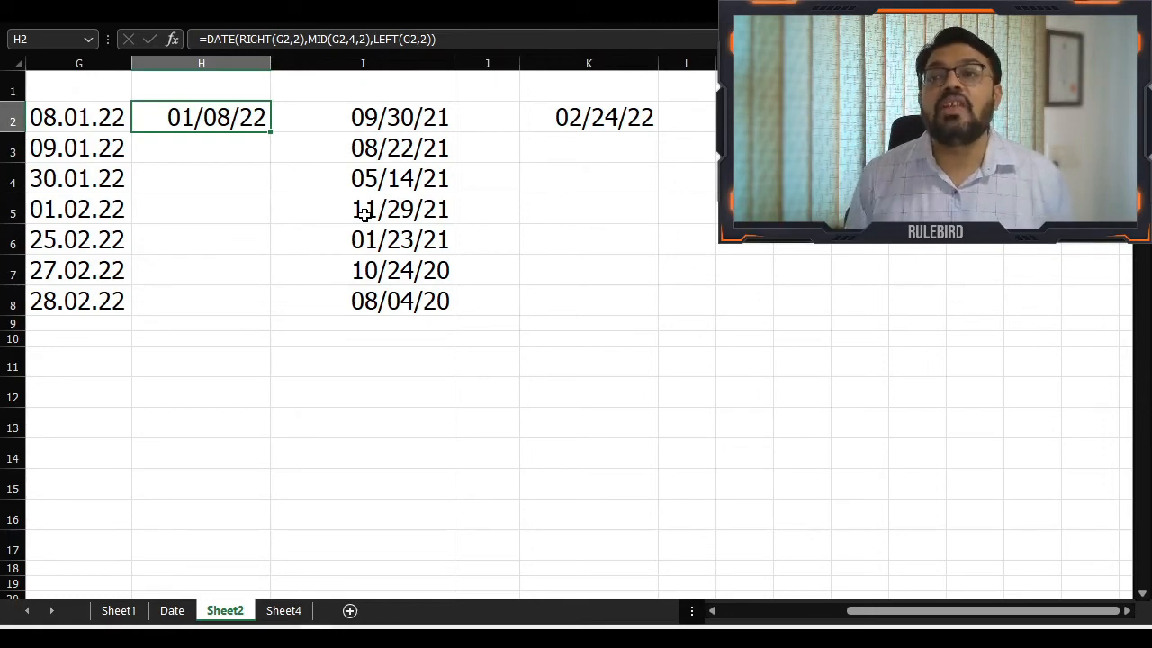
{"action": "double_click", "coordinate": [270, 132]}
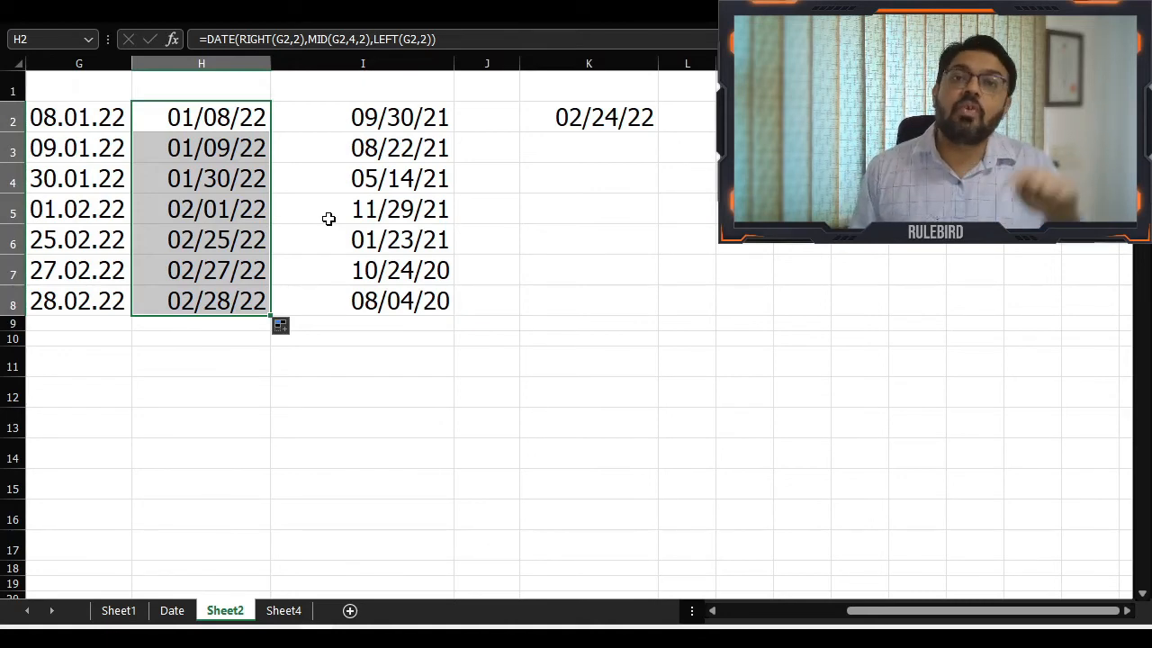
Examine how the DATE formula in H2 takes its year, month and day from the text date in G2
{"action": "left_click", "coordinate": [202, 121]}
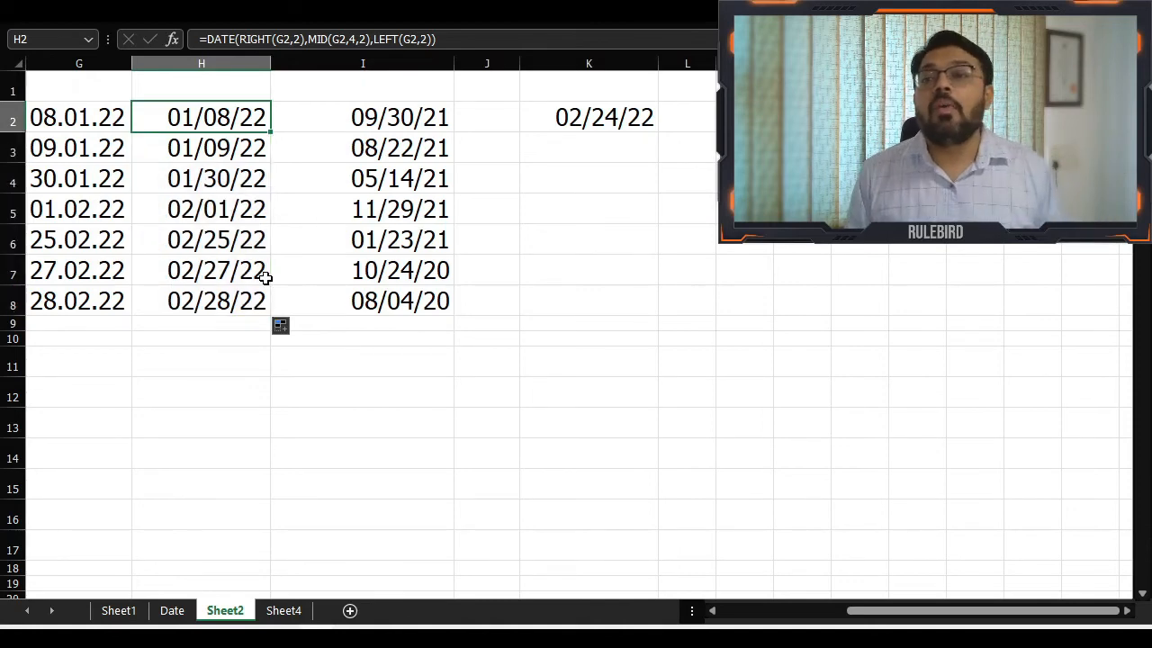
{"action": "key", "text": "F2"}
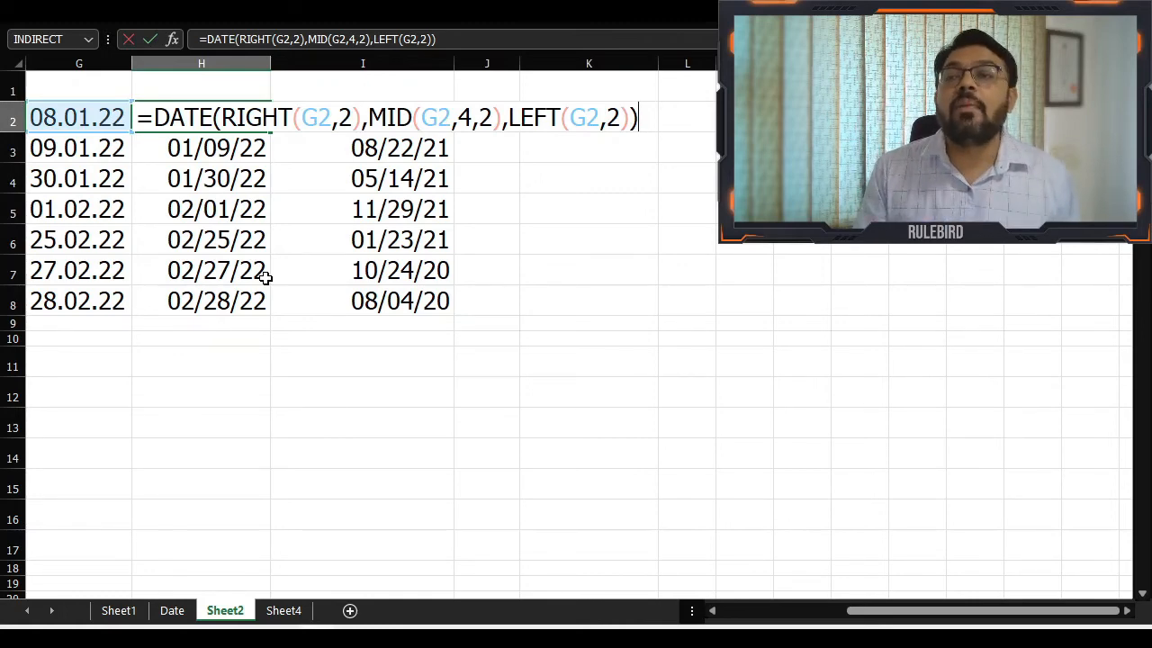
{"action": "key", "text": "ctrl+Return"}
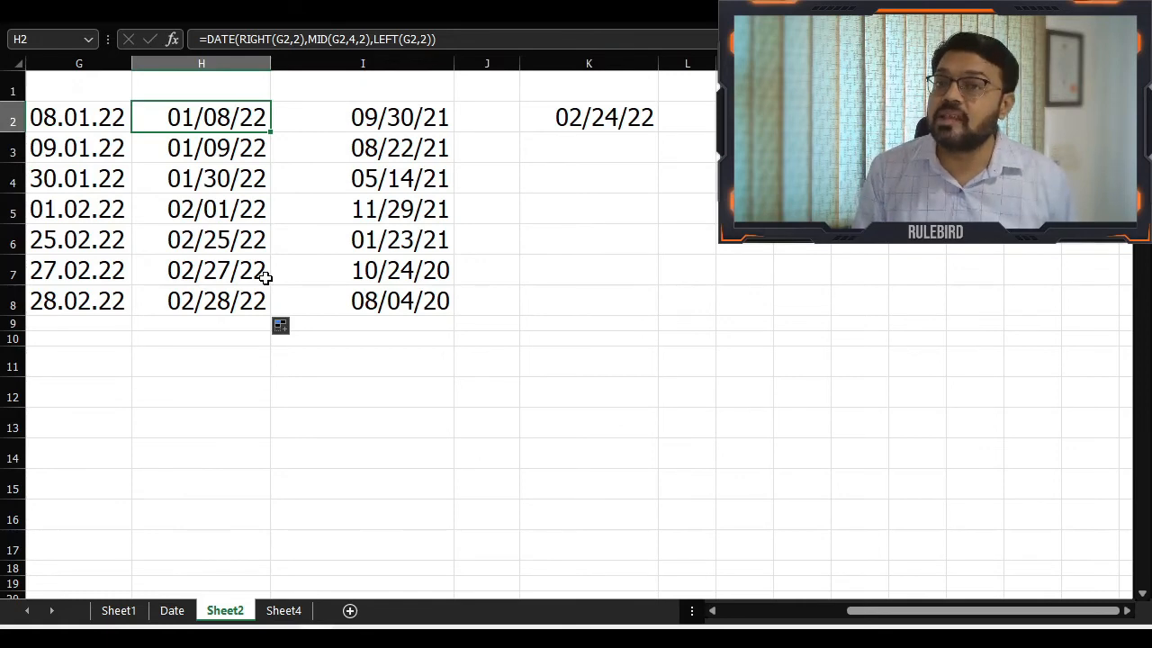
{"action": "key", "text": "F2"}
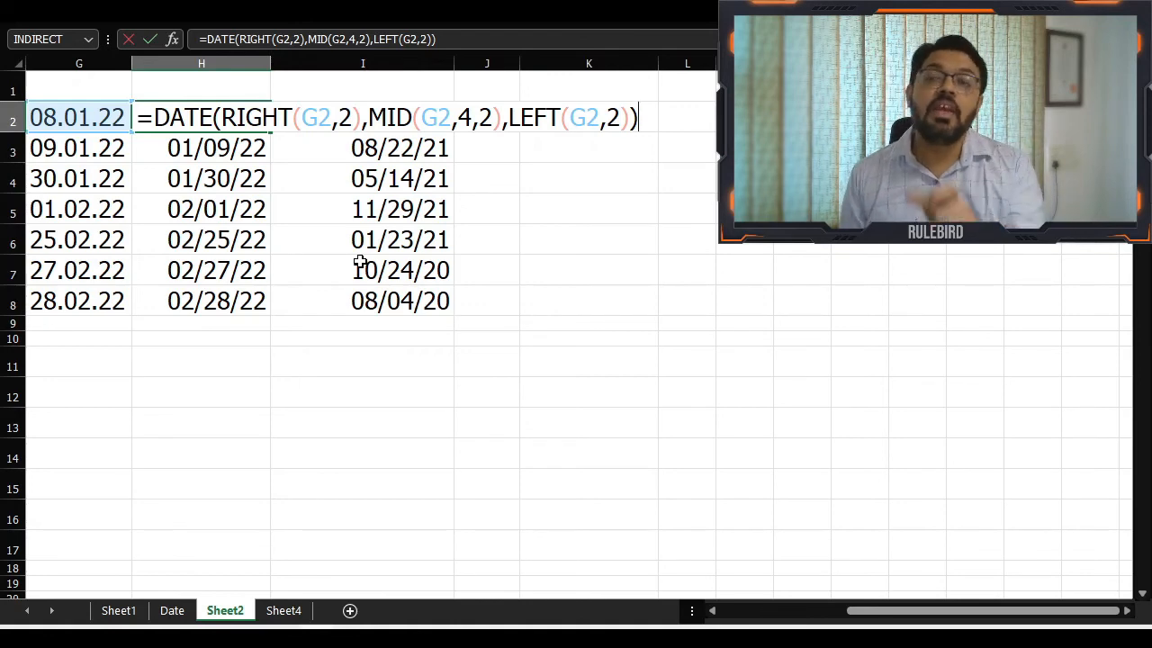
{"action": "key", "text": "Return"}
{"action": "key", "text": "Up"}
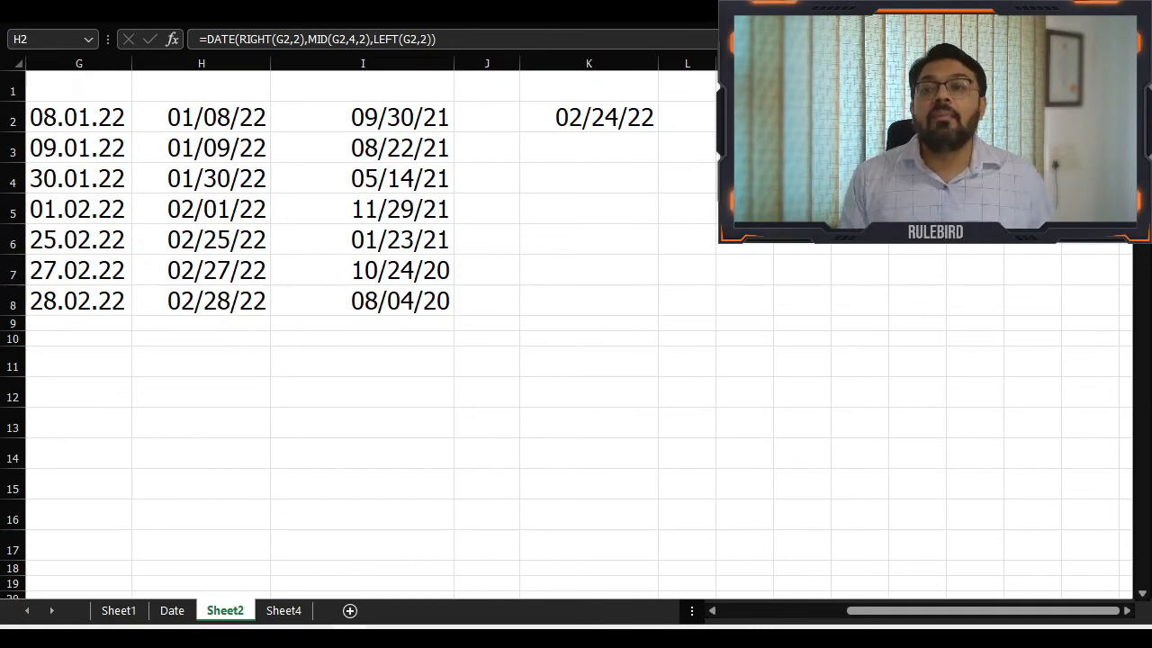
{"action": "key", "text": "F2"}
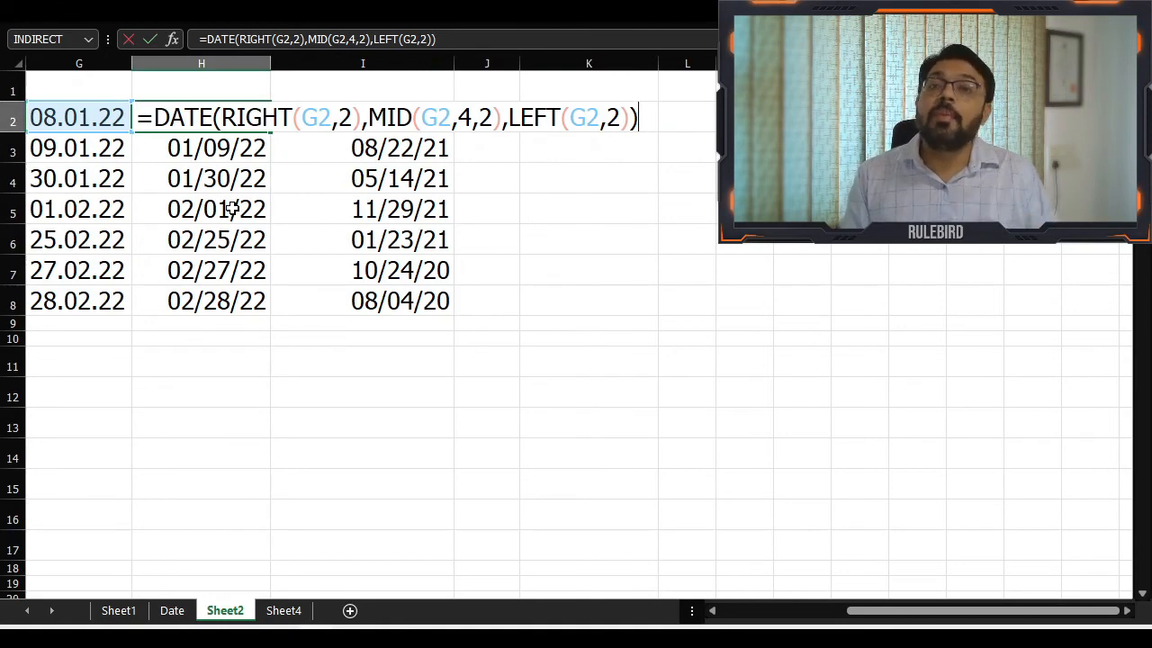